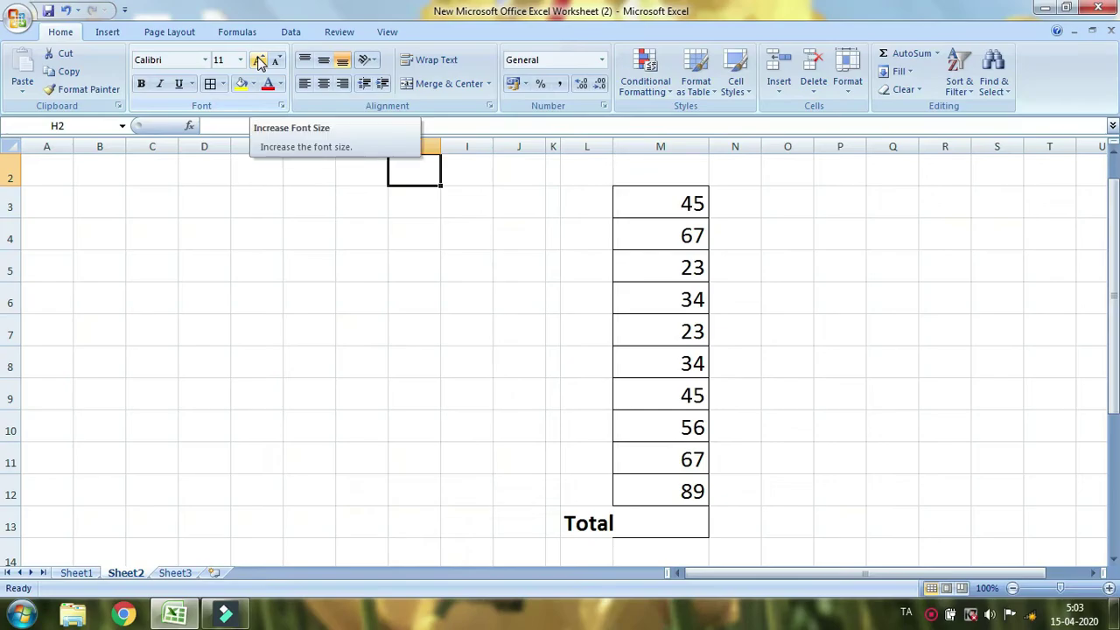
- Raise cell H2's font size to 24
click(260, 61)
click(260, 61)
click(259, 61)
click(260, 61)
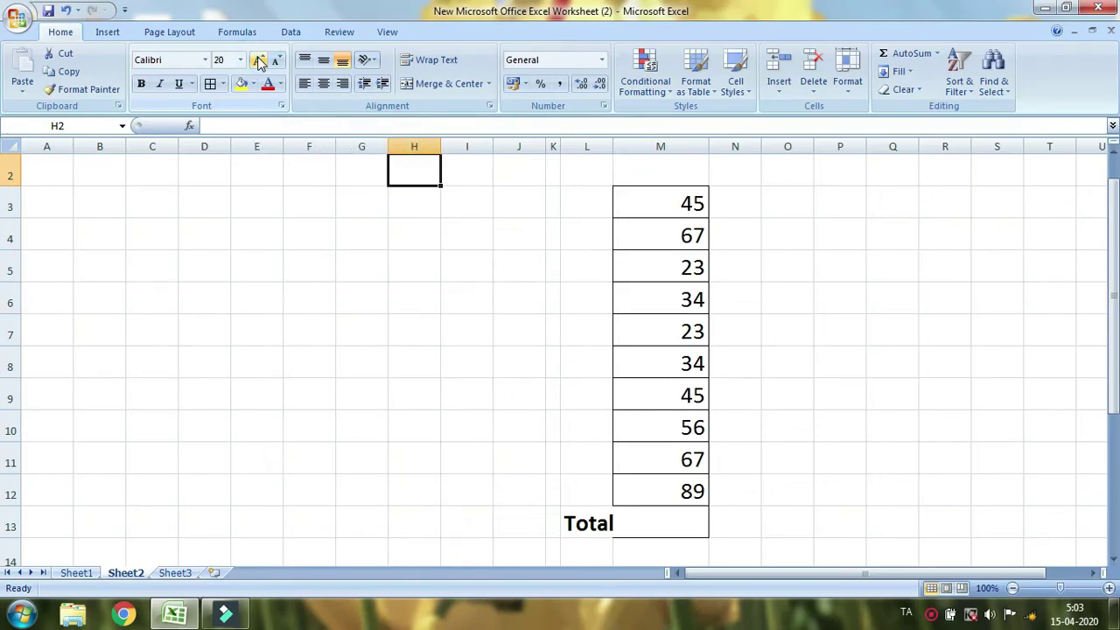
click(260, 61)
click(260, 62)
- Type the heading 'addition' in H2, correcting the misspelling
text(addtion)
key(BackSpace)
key(BackSpace)
key(BackSpace)
key(BackSpace)
text(ition)
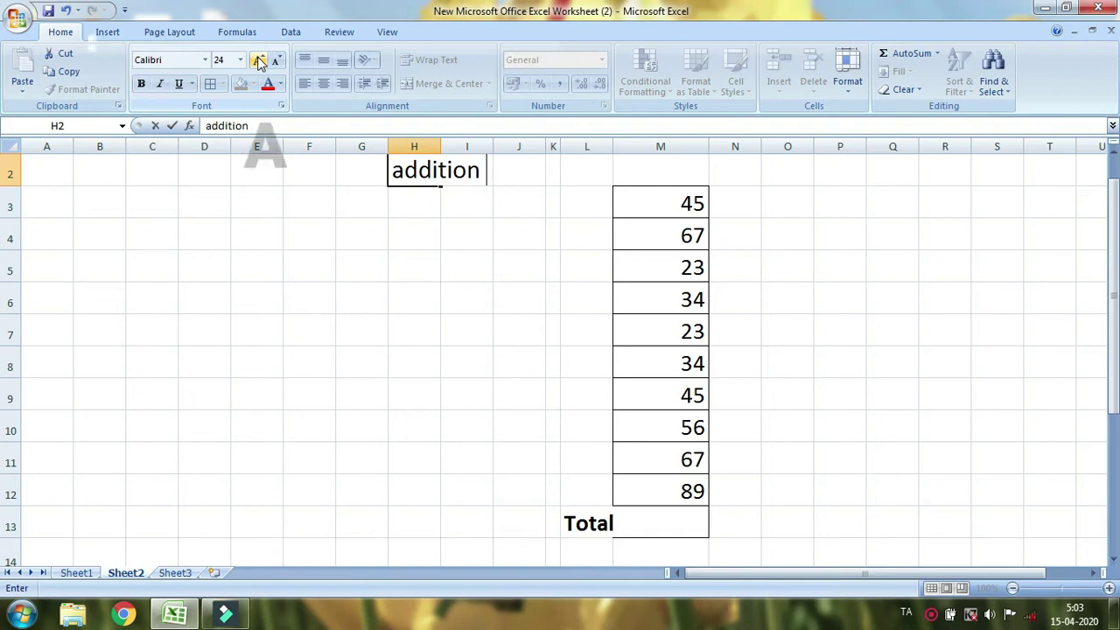
key(Return)
click(502, 235)
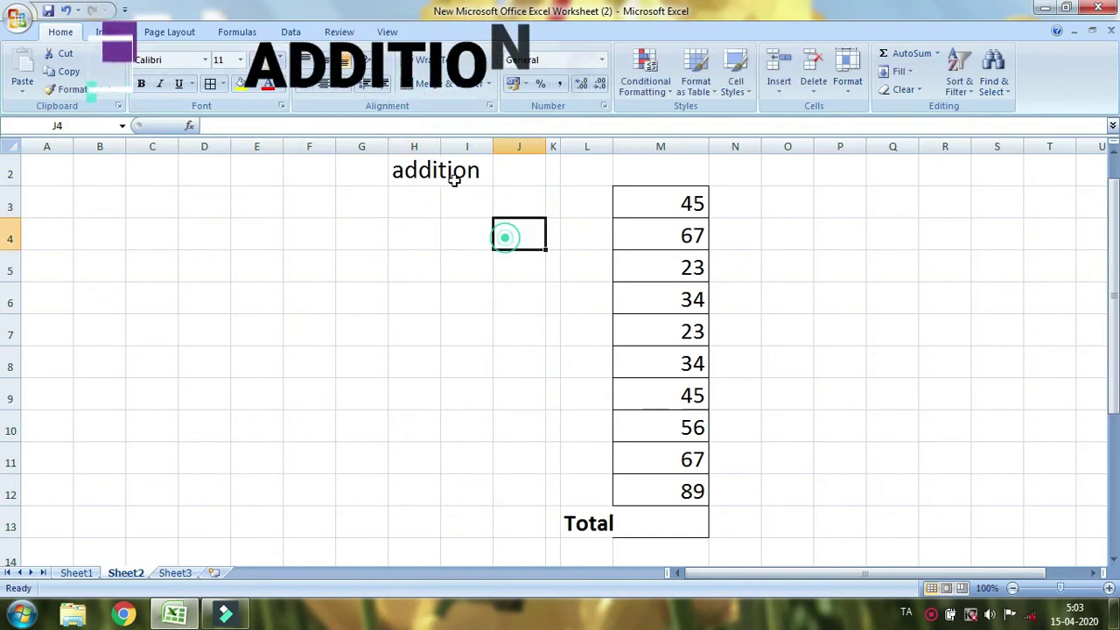
- Drag column H's border wider so 'addition' fits
drag(440, 146, 493, 147)
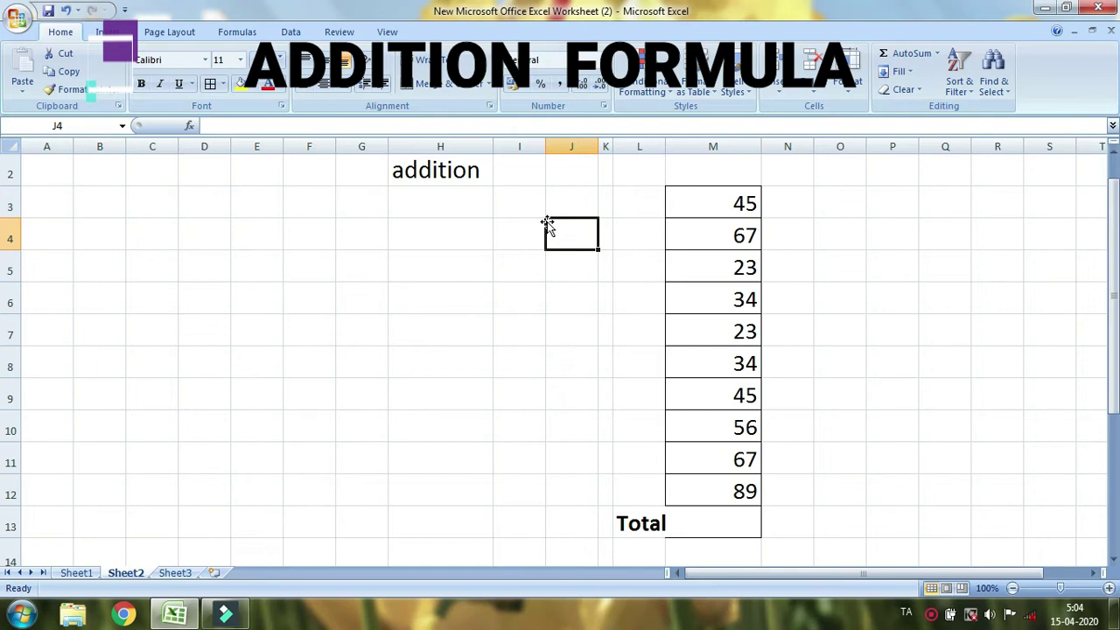
click(867, 275)
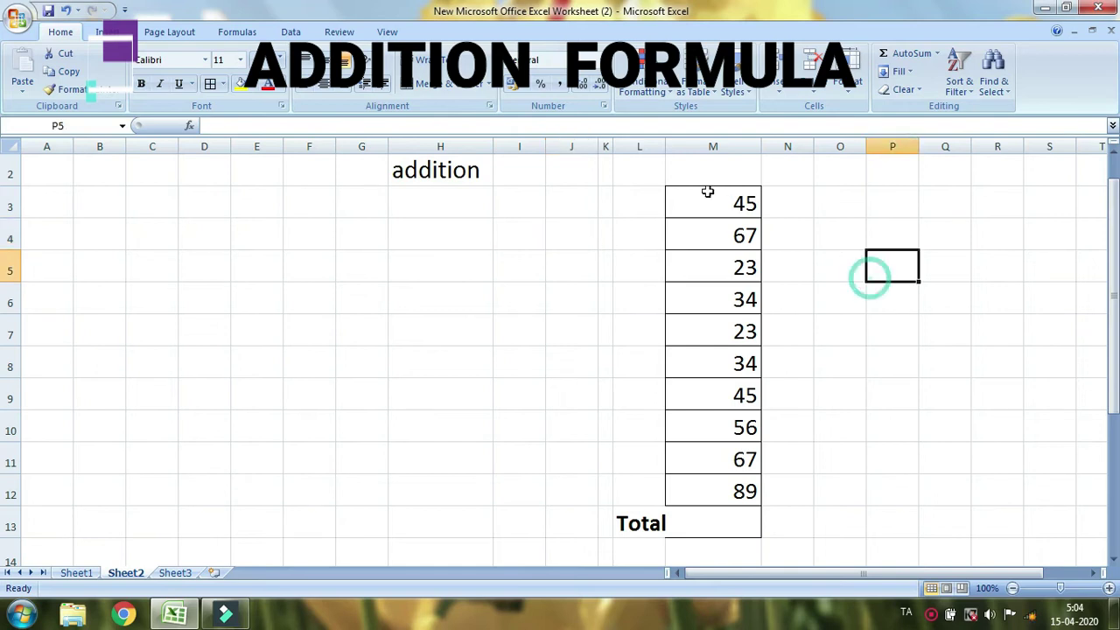
- Preview the status-bar sum of M3:M12, then begin a SUM formula in M13
click(731, 188)
drag(745, 282, 741, 493)
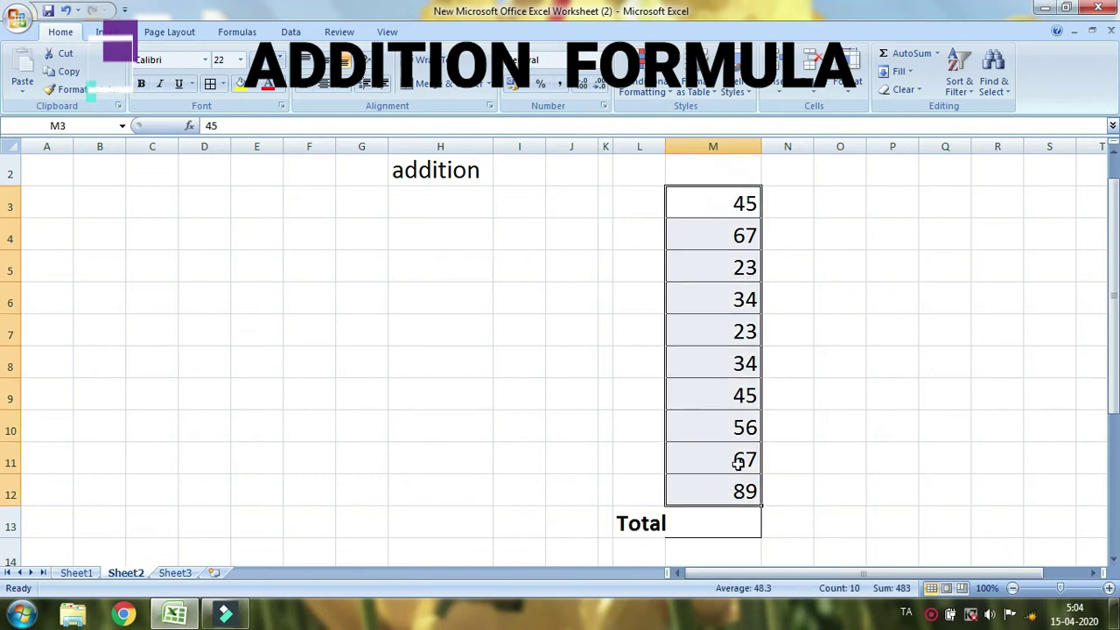
click(837, 292)
drag(750, 202, 740, 493)
click(731, 525)
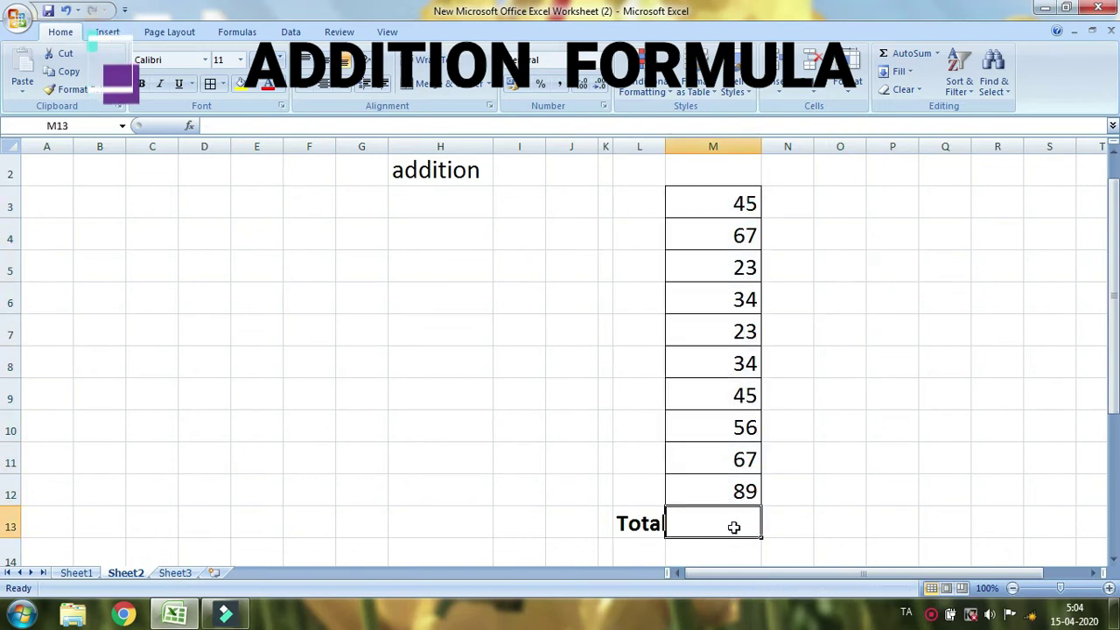
drag(724, 197, 735, 487)
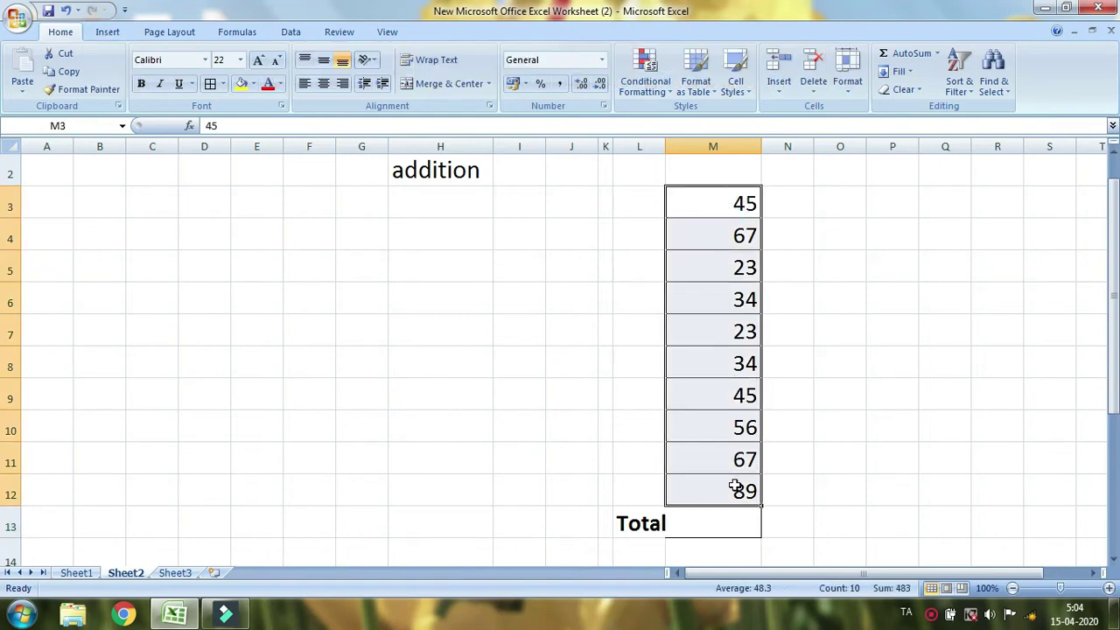
click(734, 530)
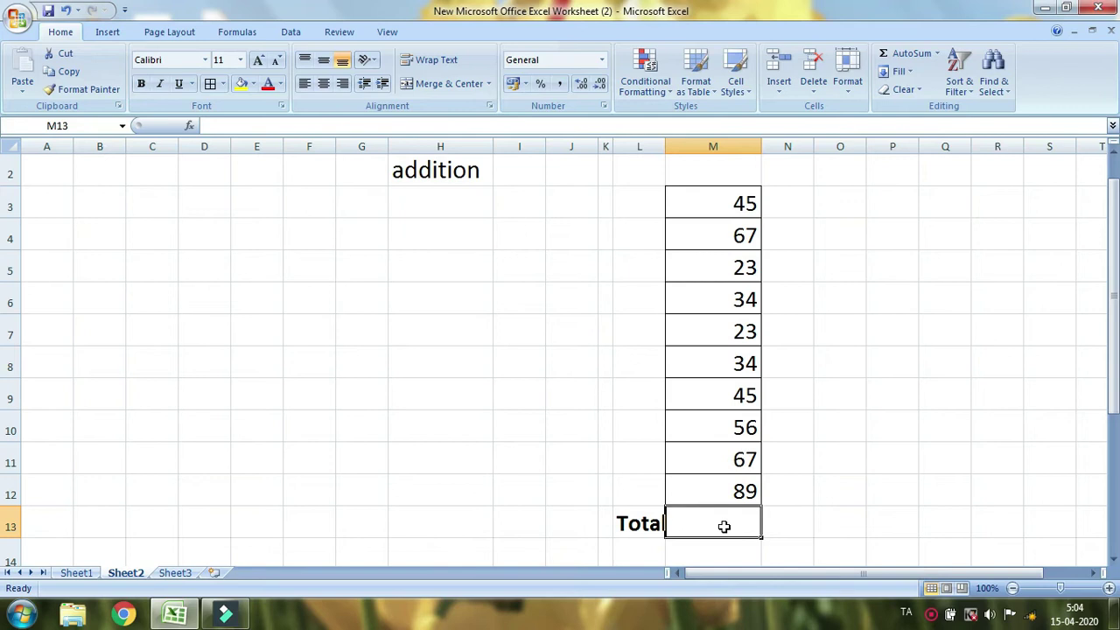
text(=)
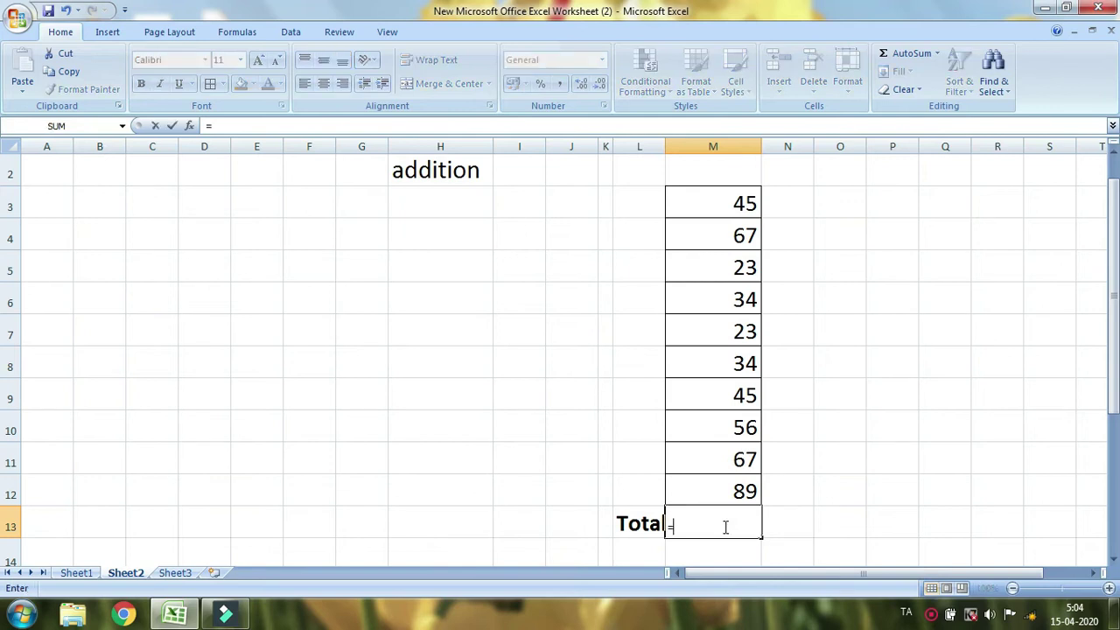
text(SUm)
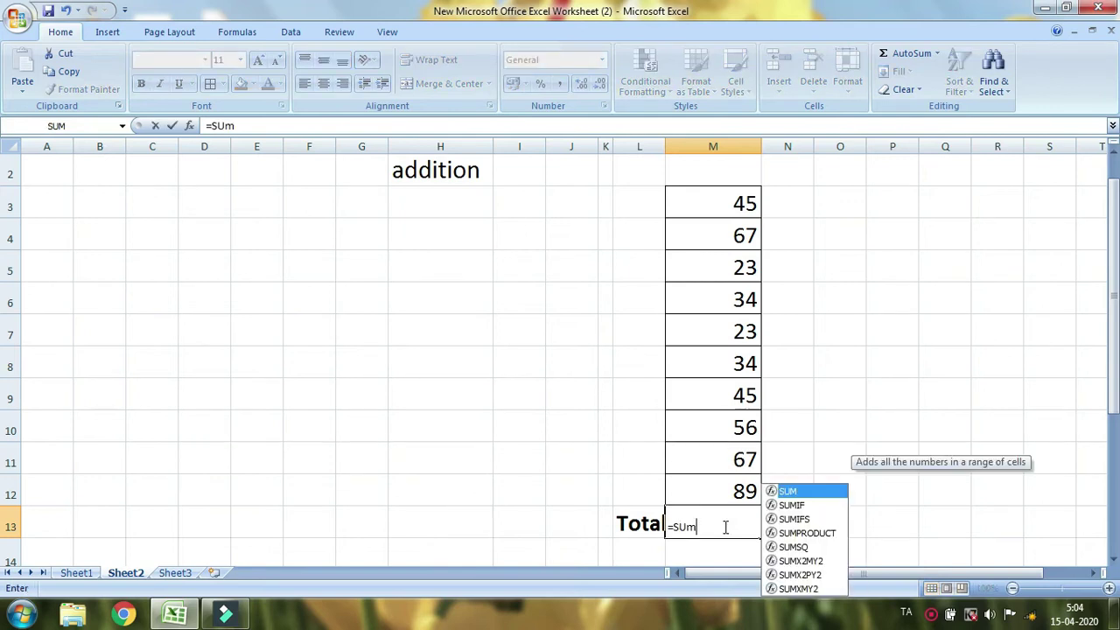
text(()
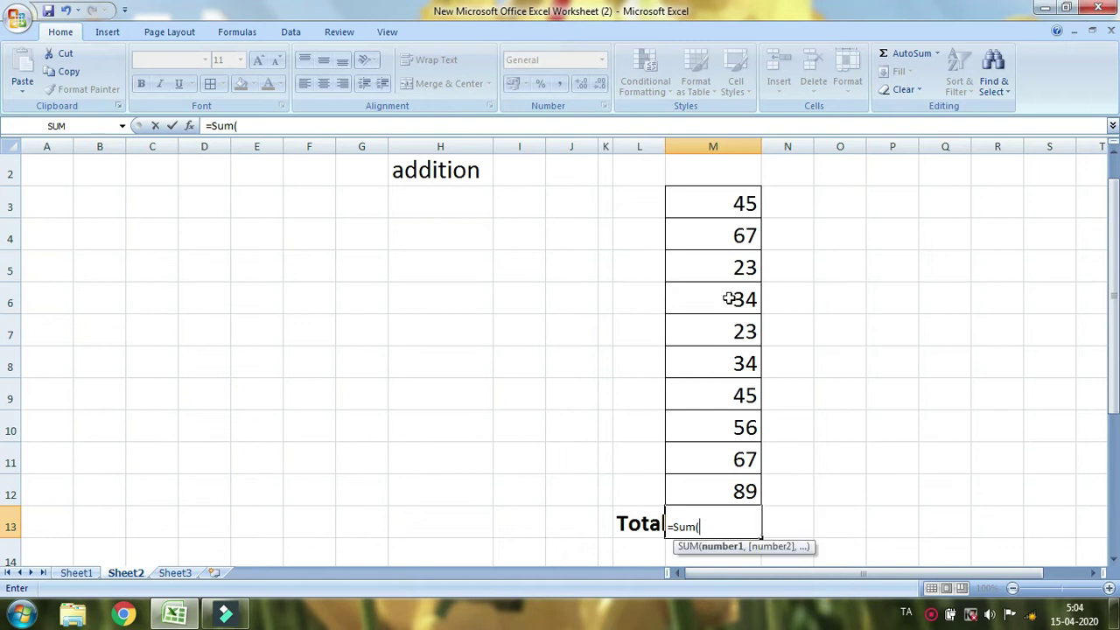
- Complete =SUM(M3:M12) in M13 so it shows 483
drag(722, 206, 731, 495)
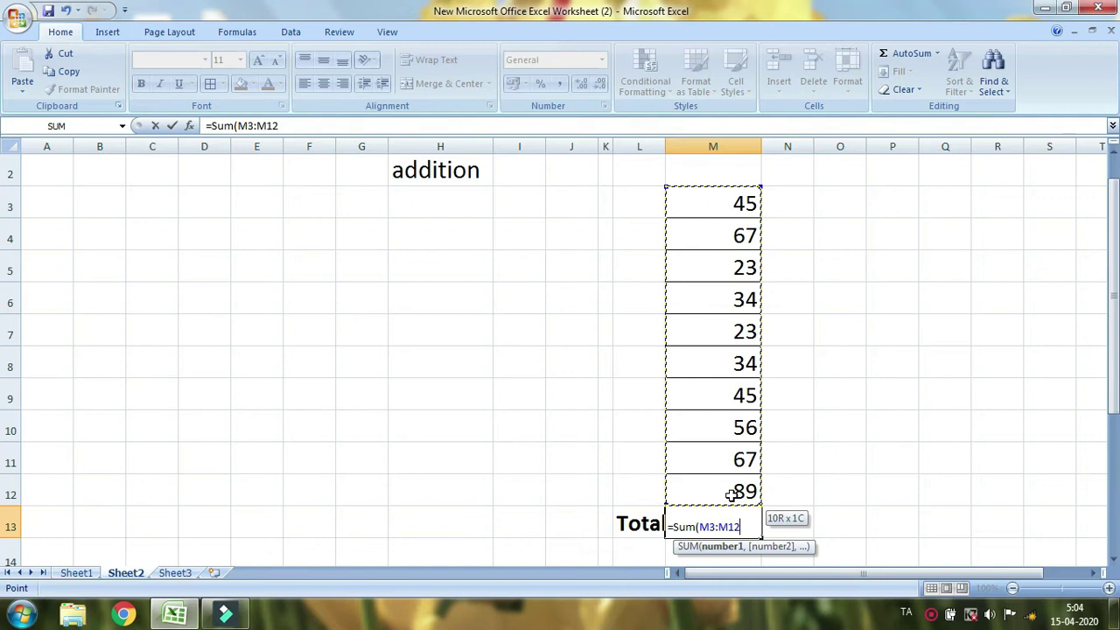
text())
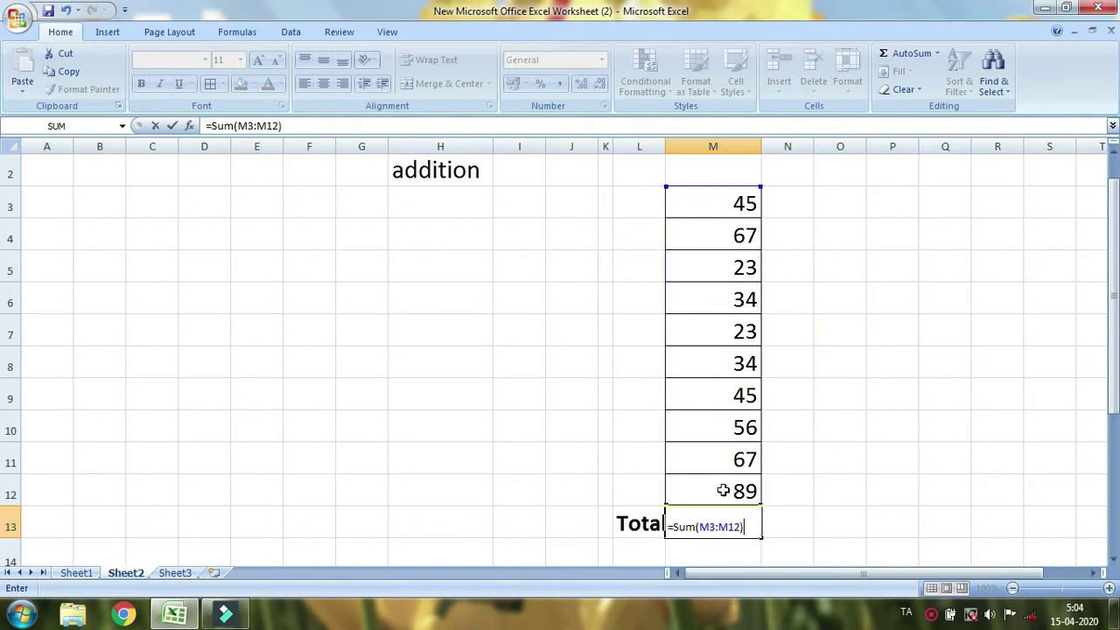
key(Return)
click(750, 494)
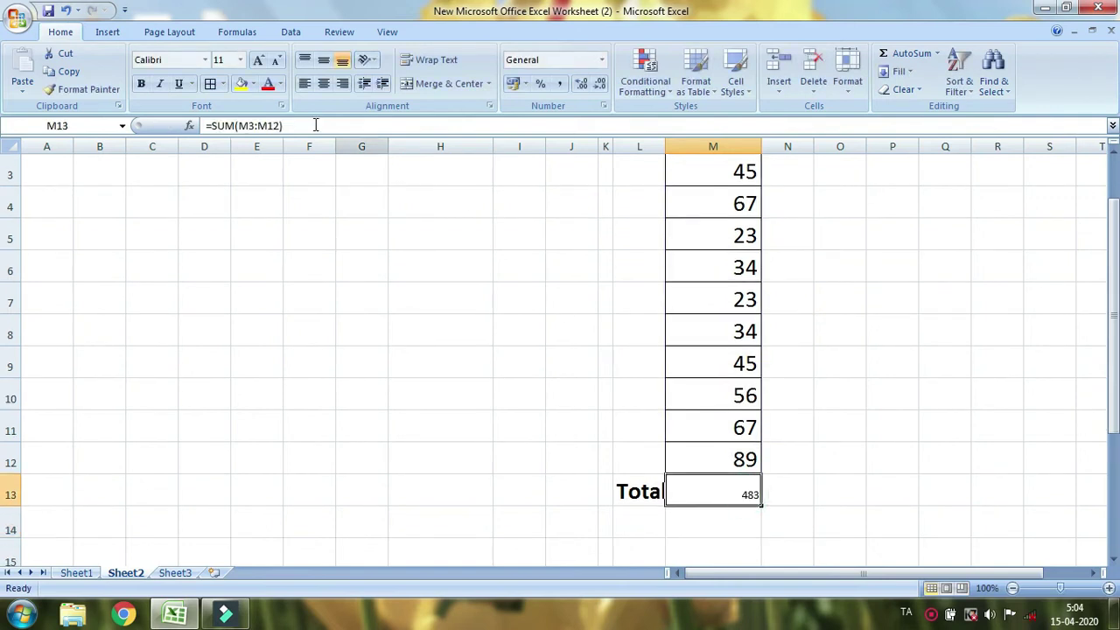
- Enlarge the font of the 483 total in M13 to 22
click(262, 61)
click(261, 62)
click(262, 61)
click(261, 61)
click(262, 61)
click(262, 62)
click(262, 61)
click(726, 492)
click(879, 516)
click(744, 495)
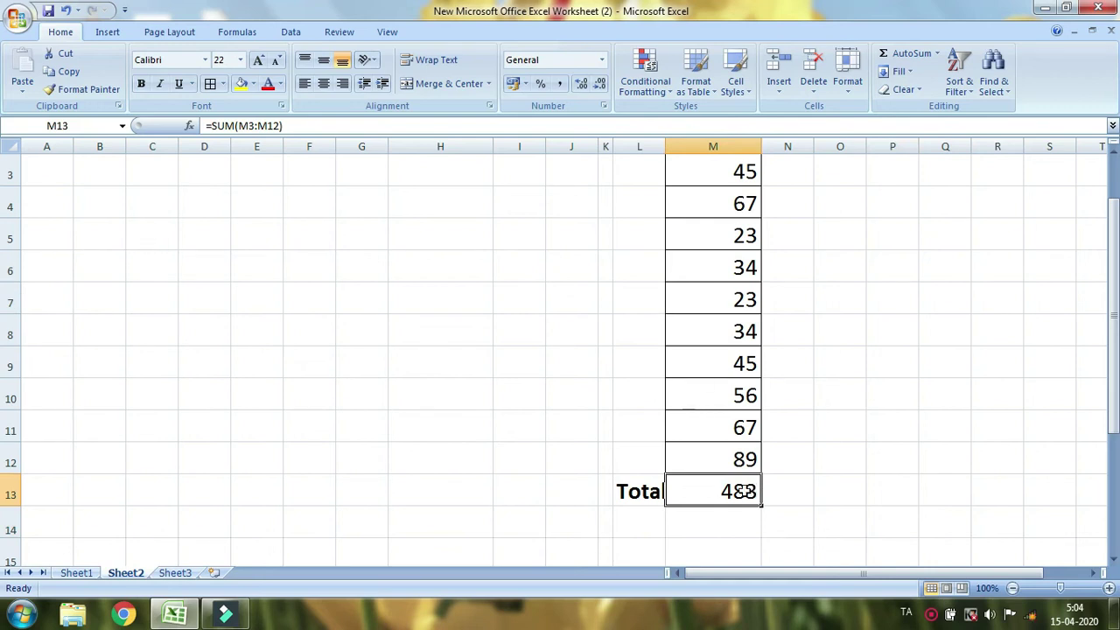
- Select column M and the Total row 13, then return to M13
click(711, 146)
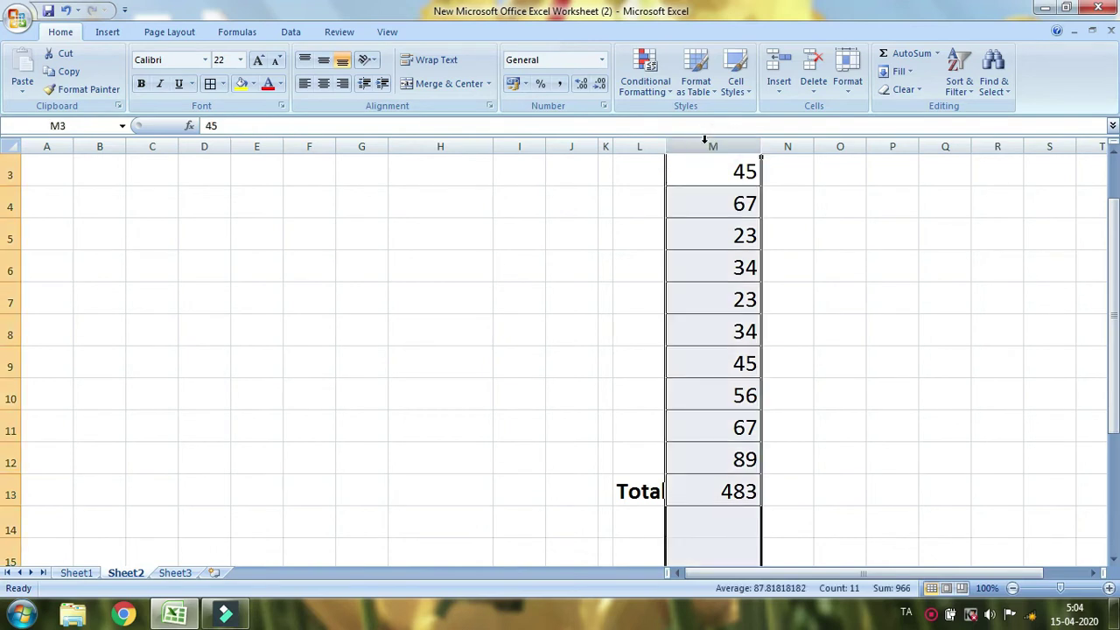
click(882, 269)
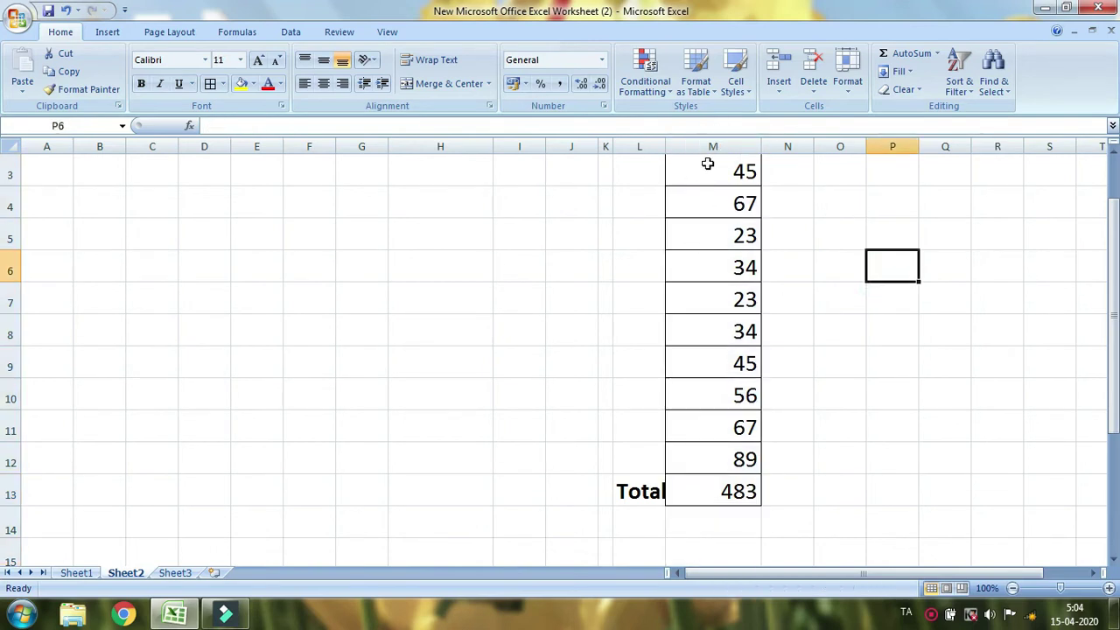
drag(697, 496, 42, 490)
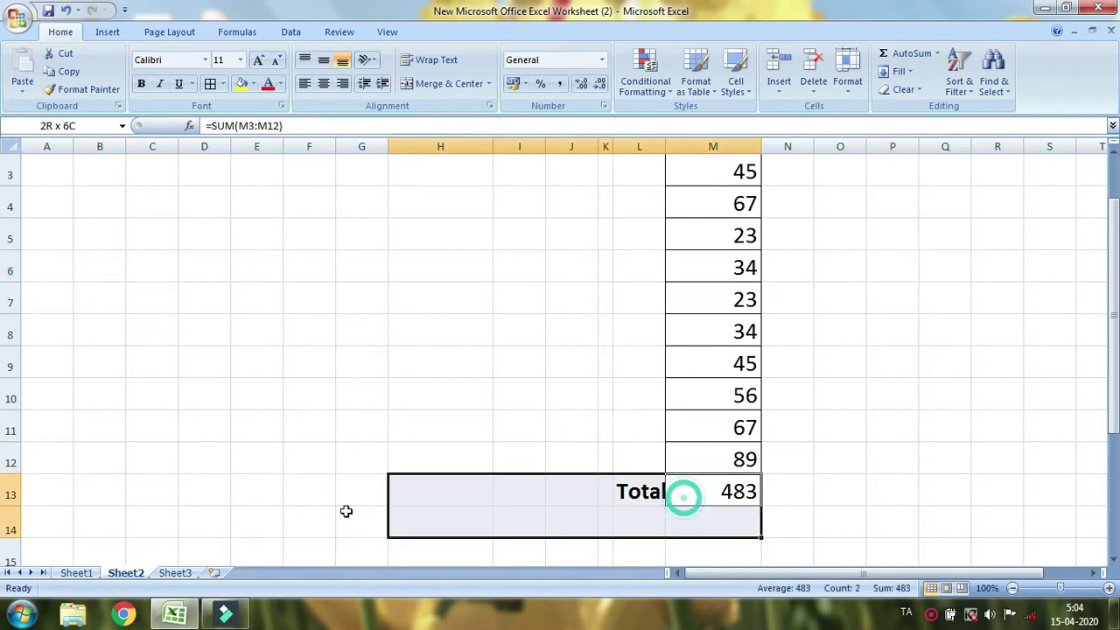
click(12, 495)
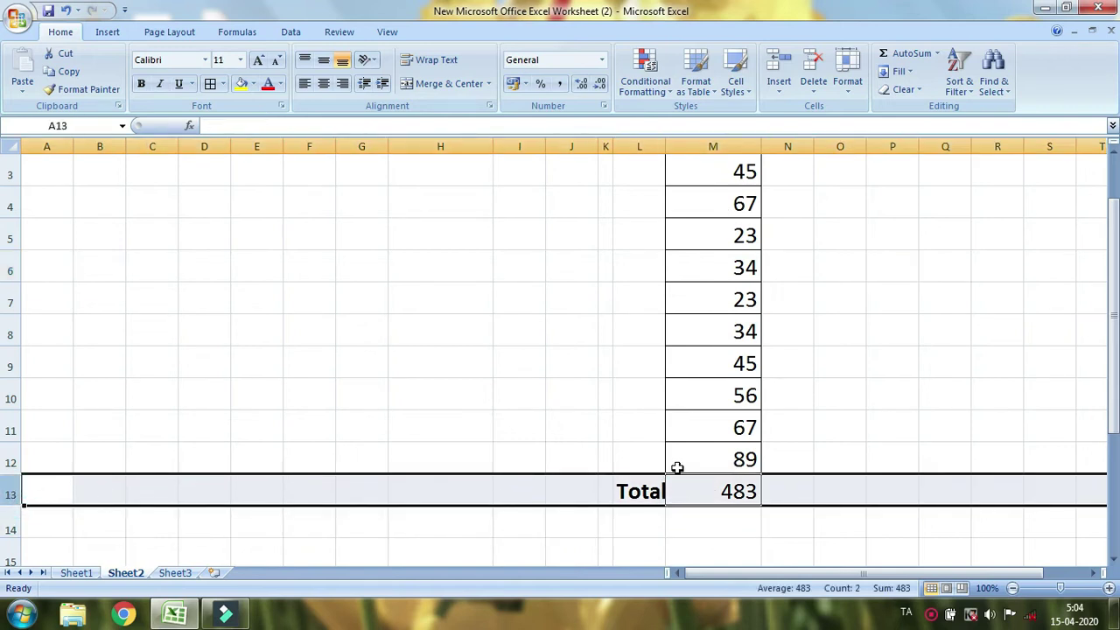
click(751, 495)
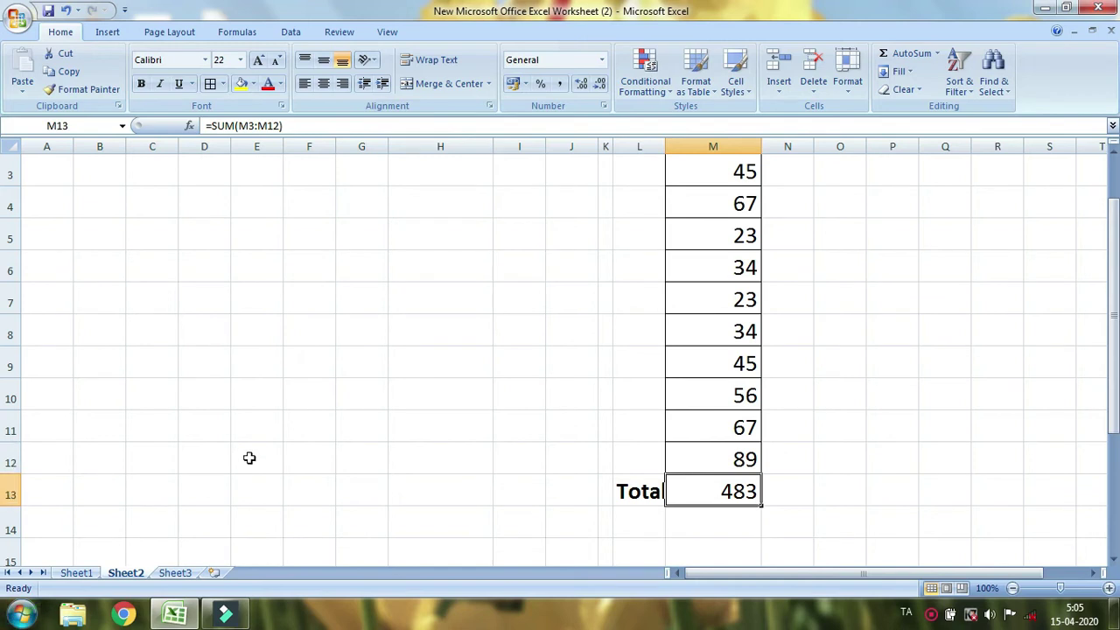
click(259, 424)
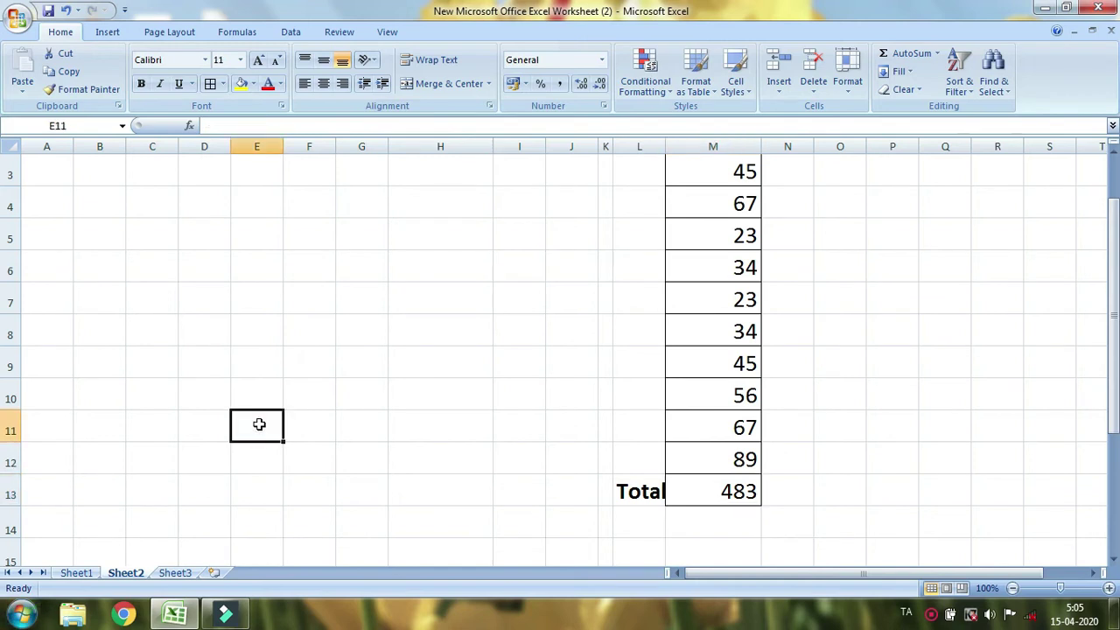
- Enter the note 'm13' in cell E11
text(m13)
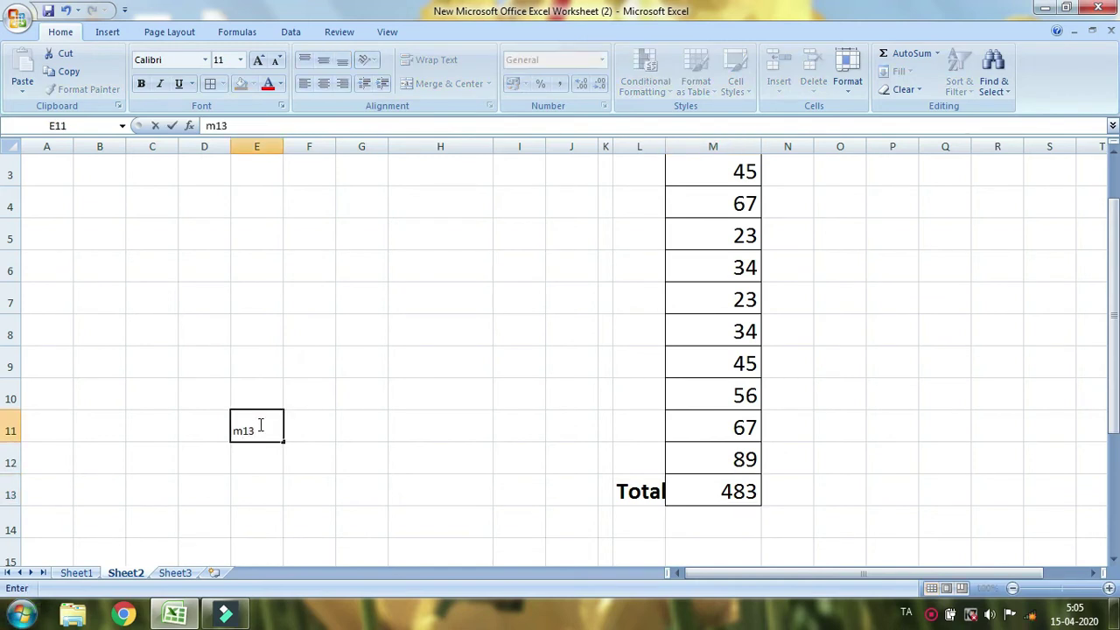
double_click(261, 427)
click(416, 421)
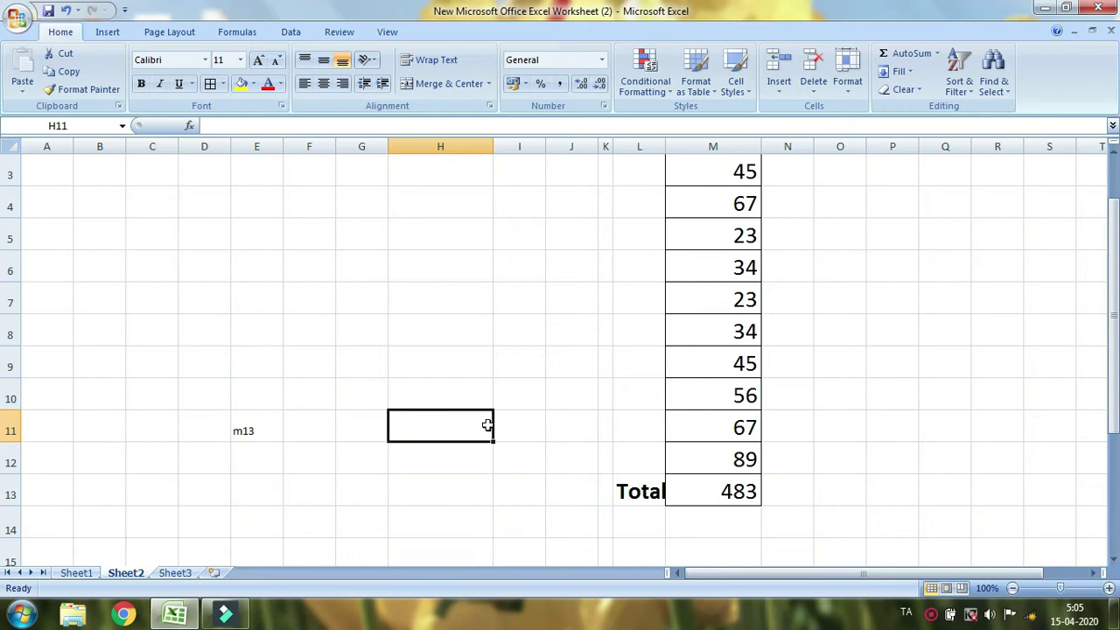
- Select M3 and row 3, then pick cell H5 under the addition heading
click(726, 174)
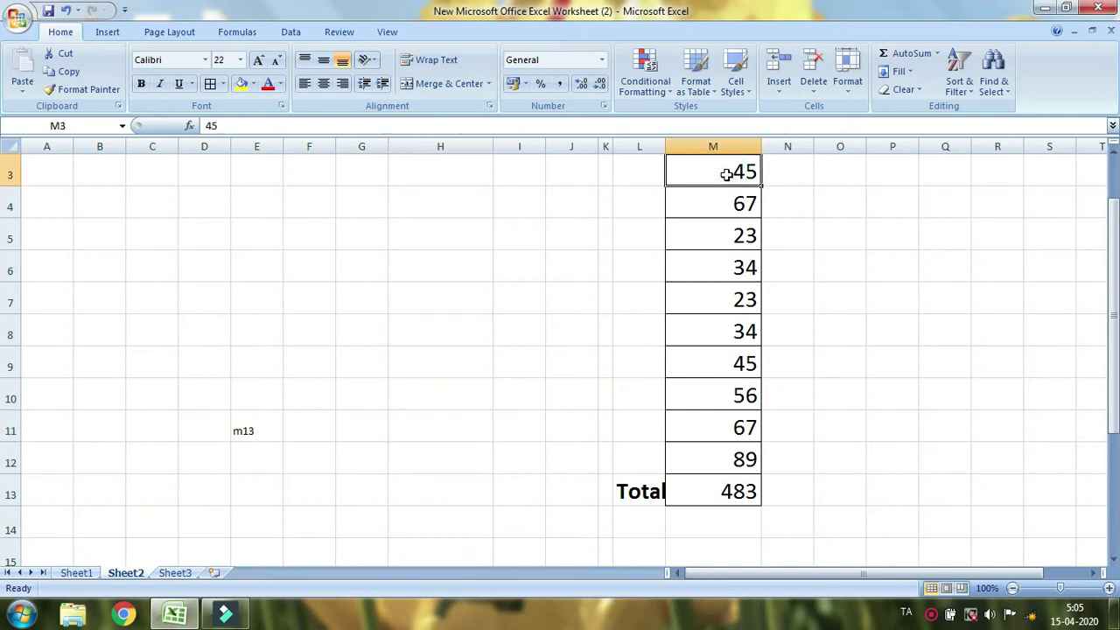
scroll(779, 241, up, 1)
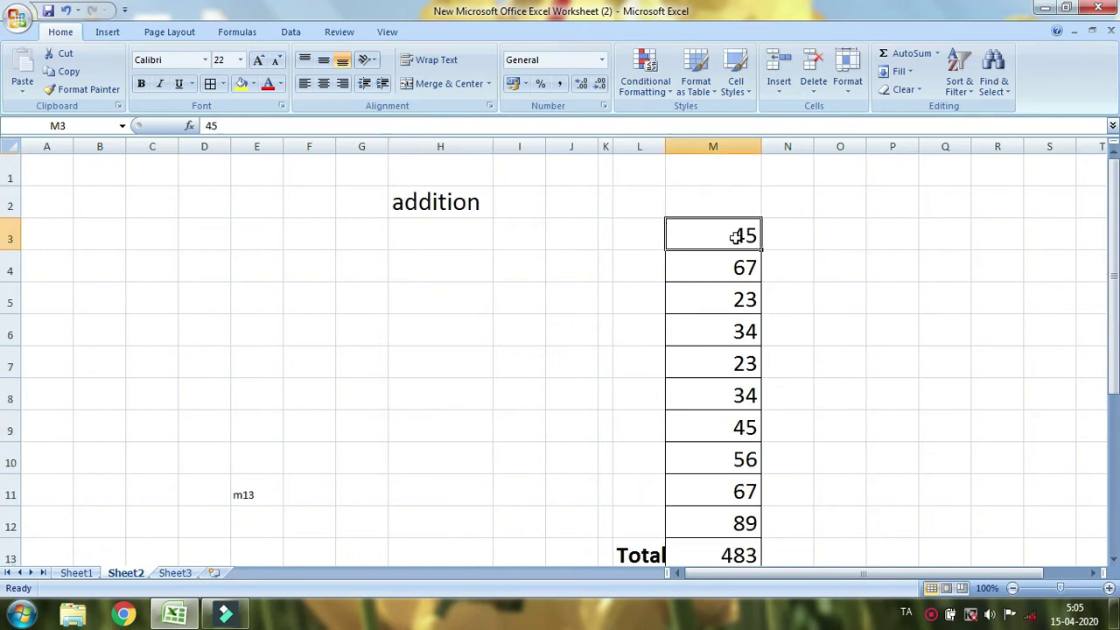
click(727, 144)
click(12, 237)
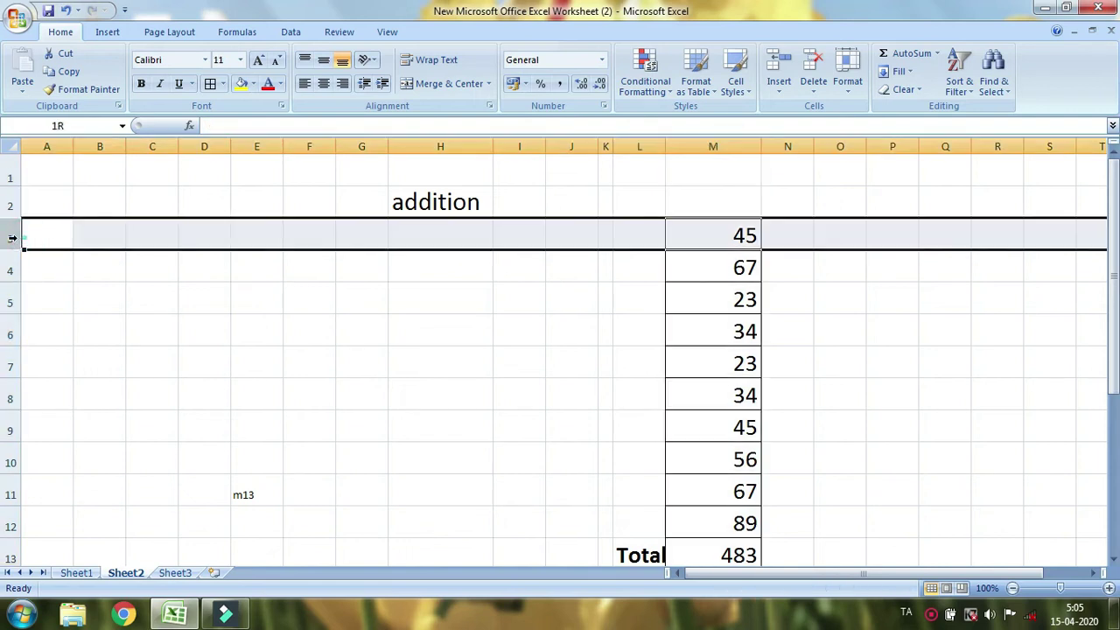
click(722, 245)
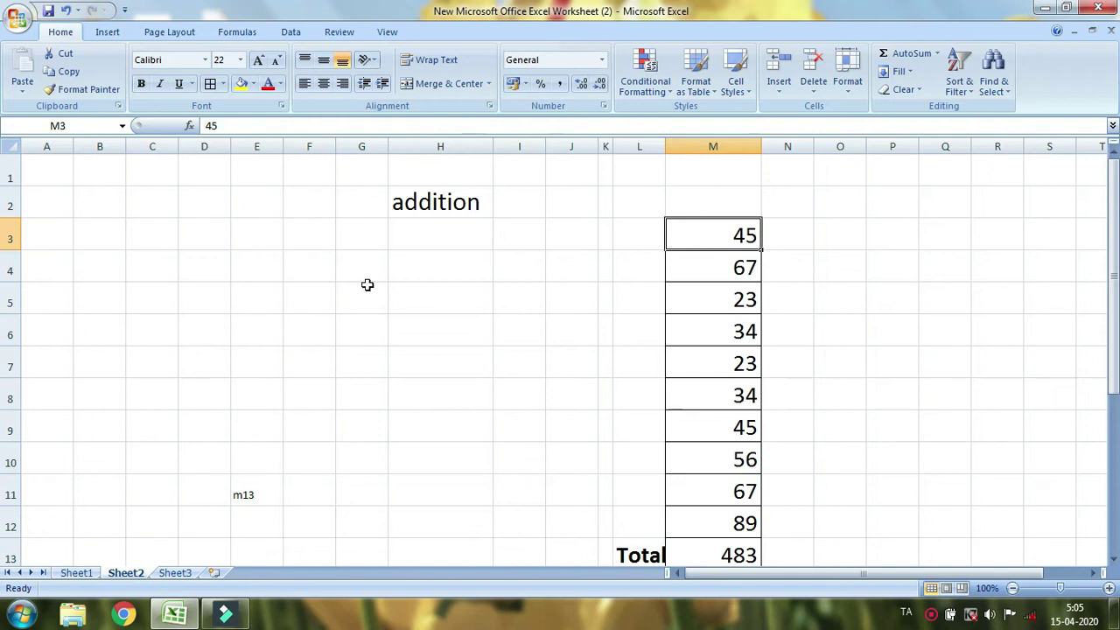
click(425, 299)
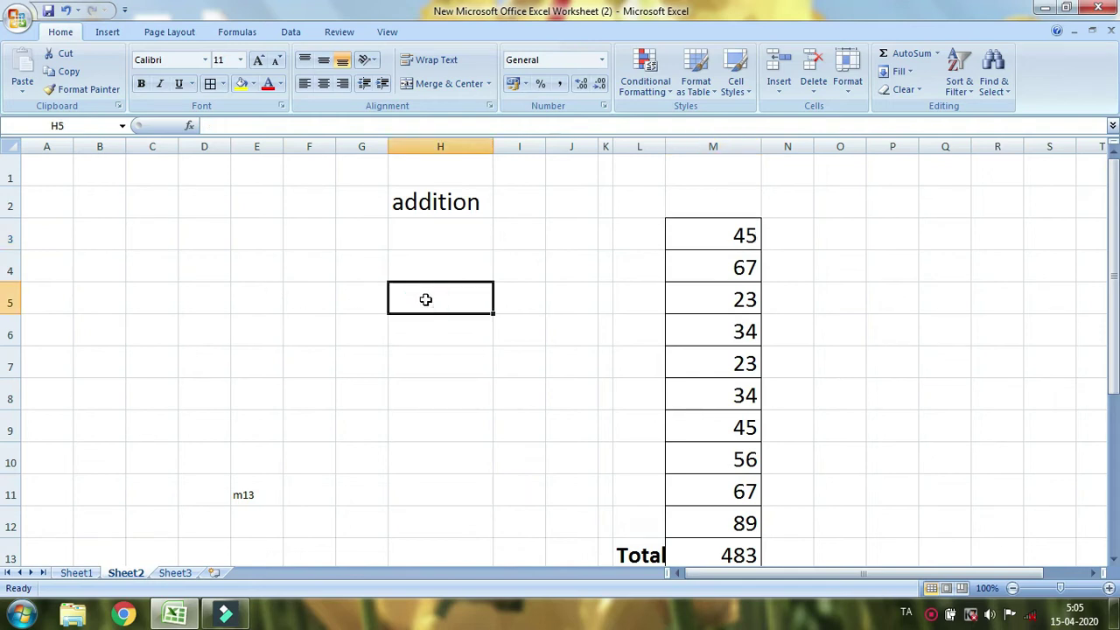
- Enlarge H5's font to 20 and enter =SUM(M3:M7), showing 192
click(259, 59)
click(259, 60)
click(258, 59)
click(258, 60)
click(258, 60)
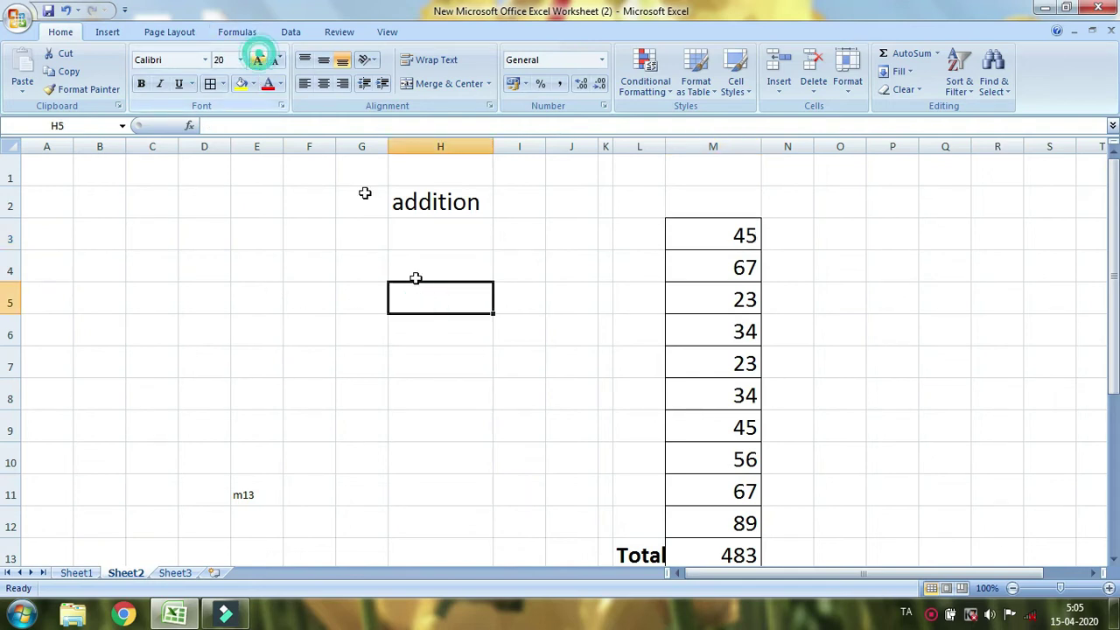
click(464, 300)
text(=)
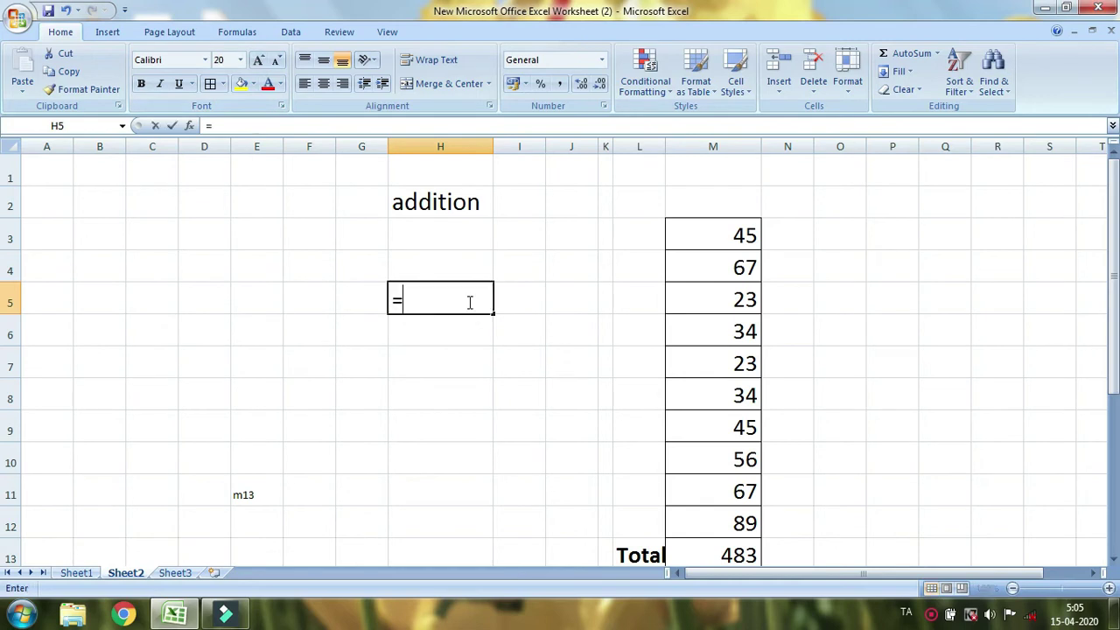
text(sum)
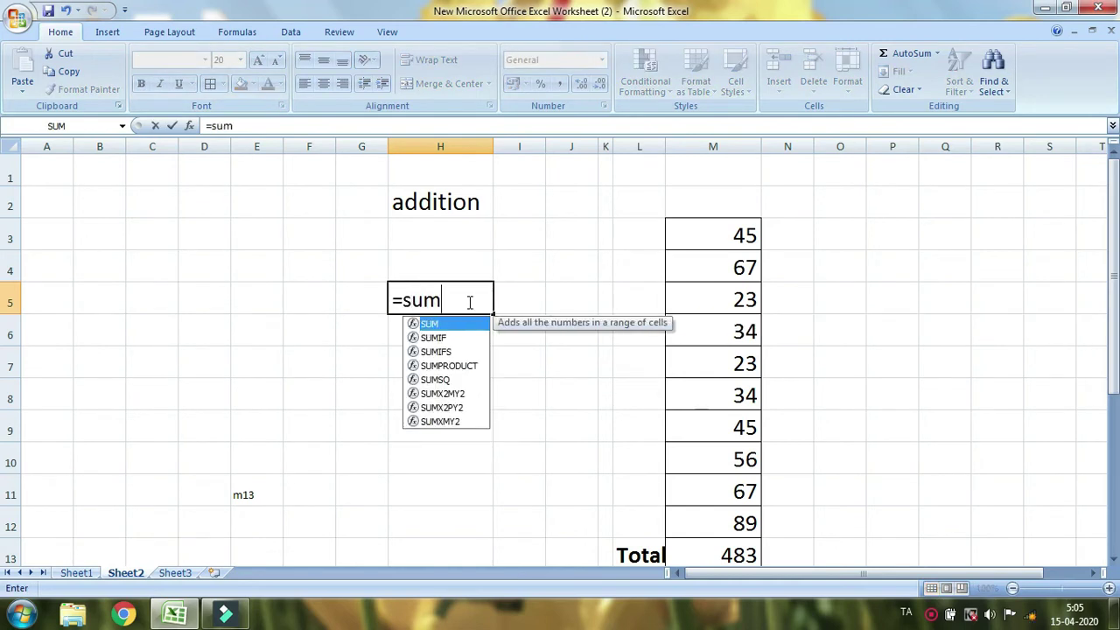
text(()
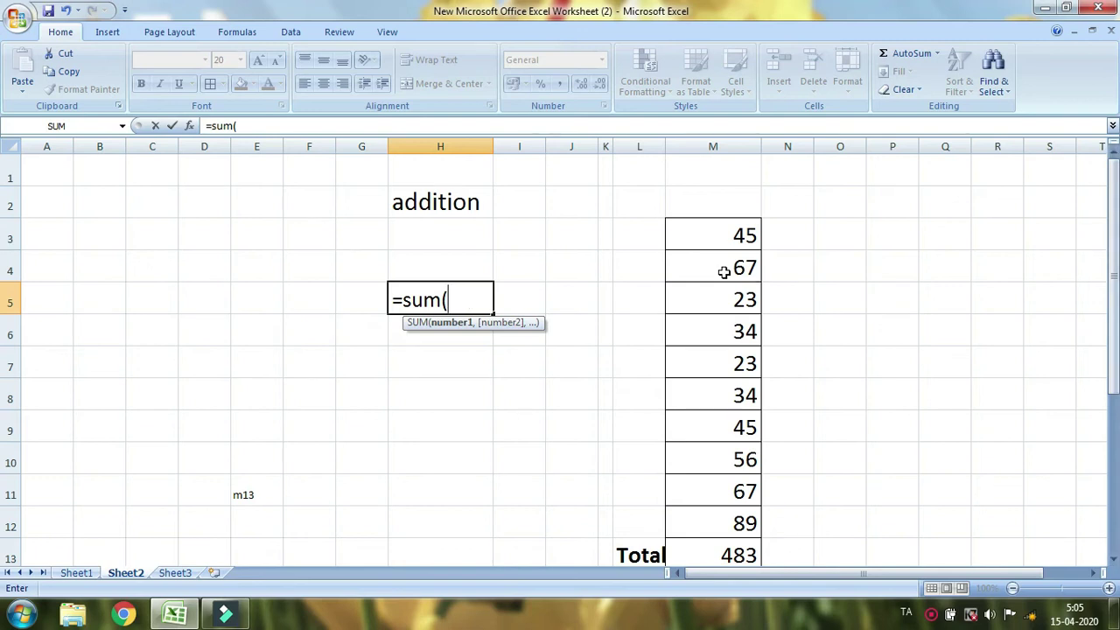
scroll(725, 315, down, 2)
click(723, 362)
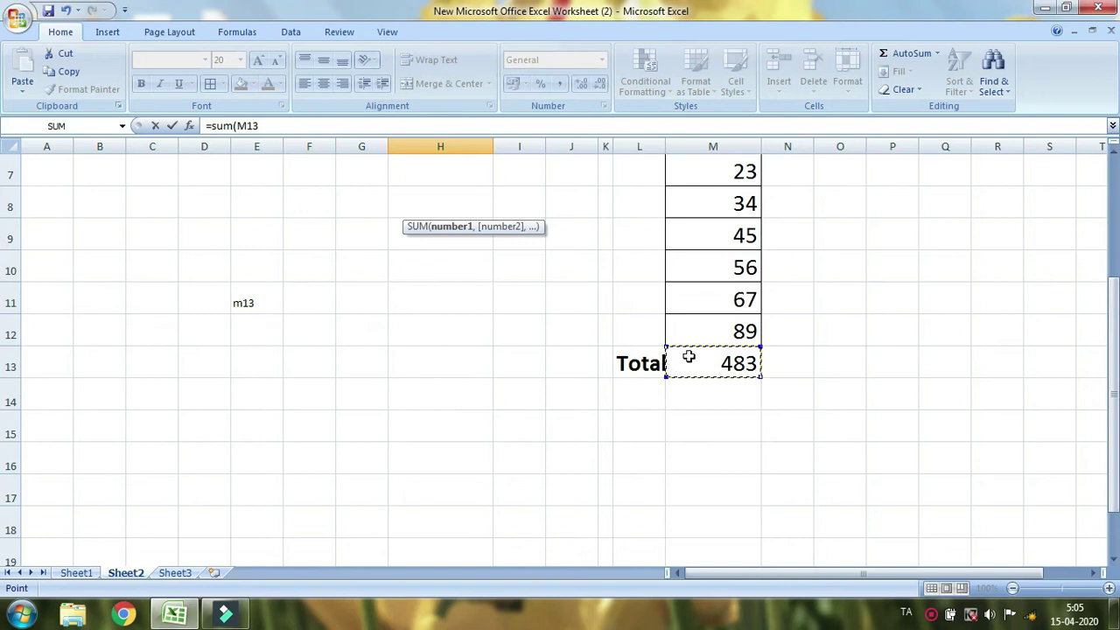
scroll(691, 359, up, 2)
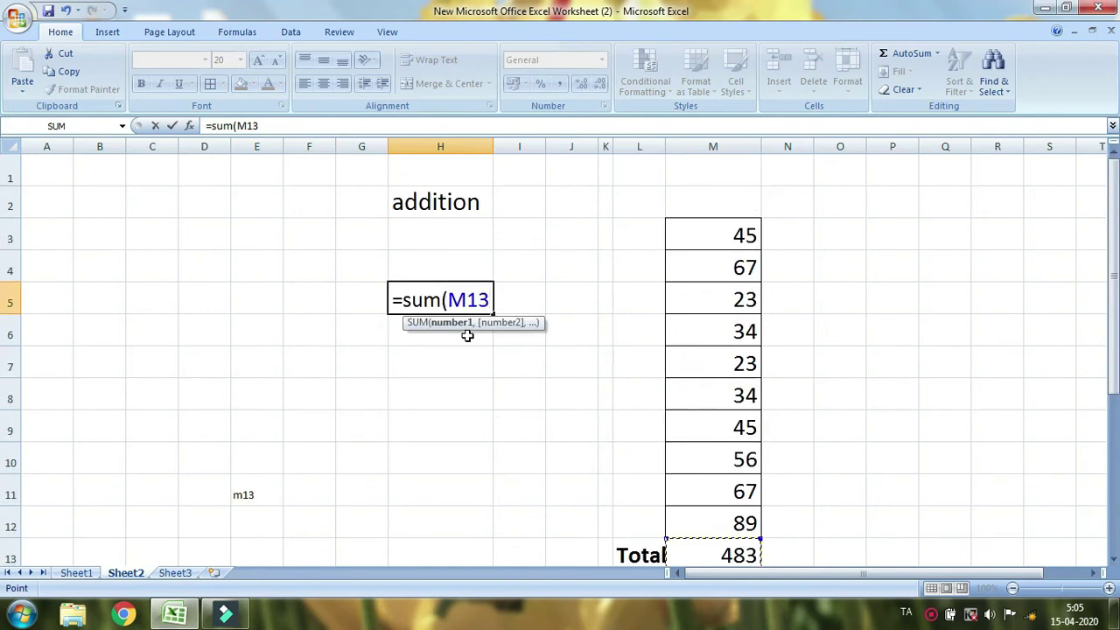
key(BackSpace)
key(BackSpace)
key(BackSpace)
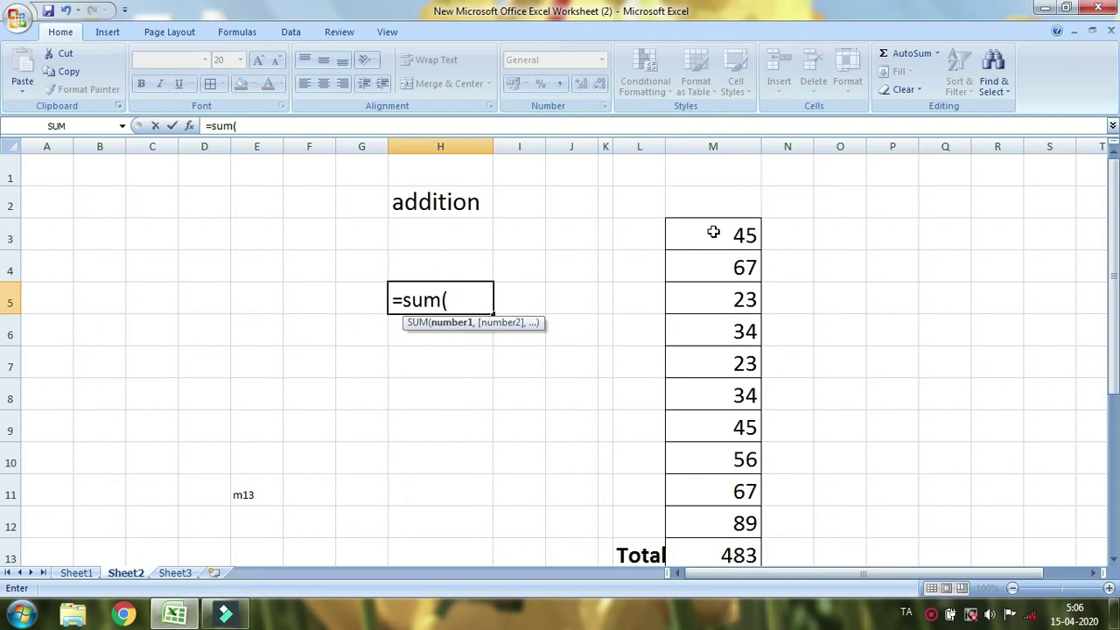
drag(714, 232, 713, 364)
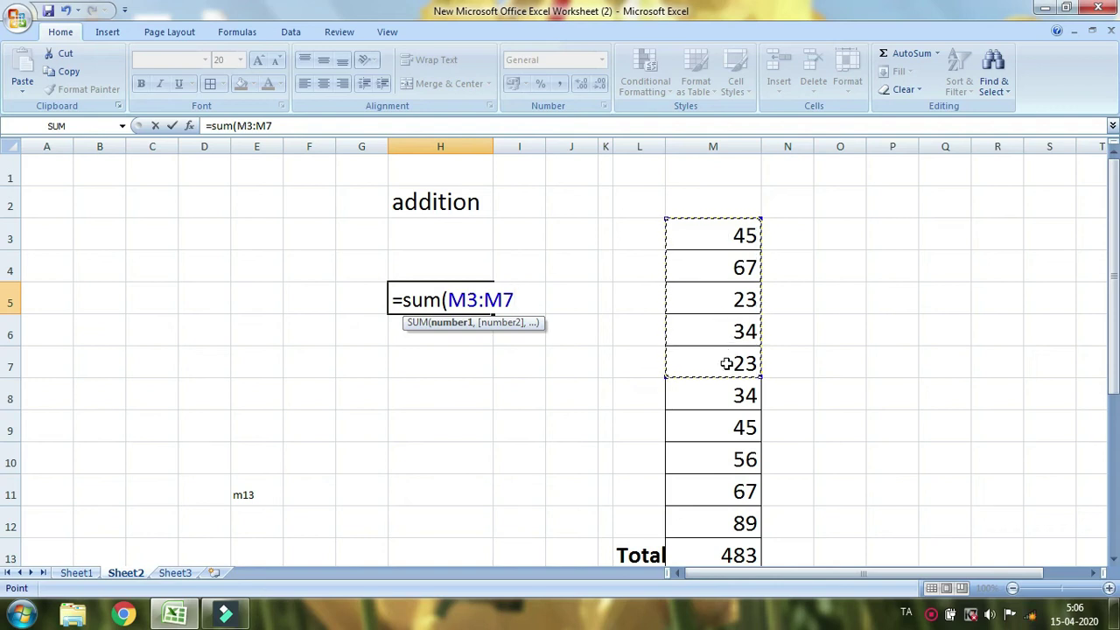
text())
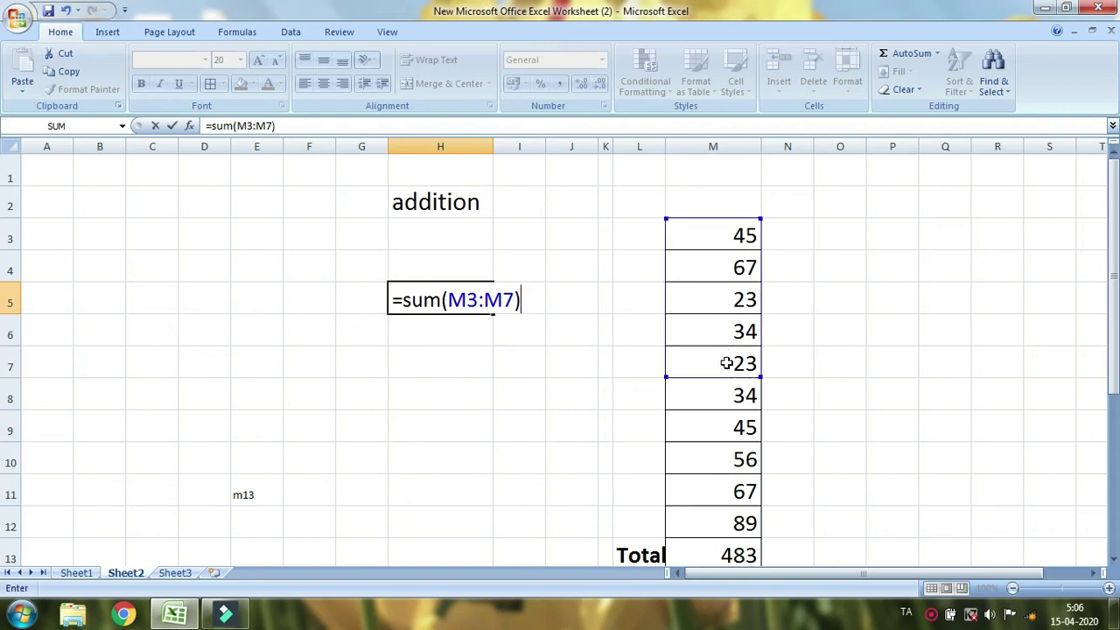
key(Return)
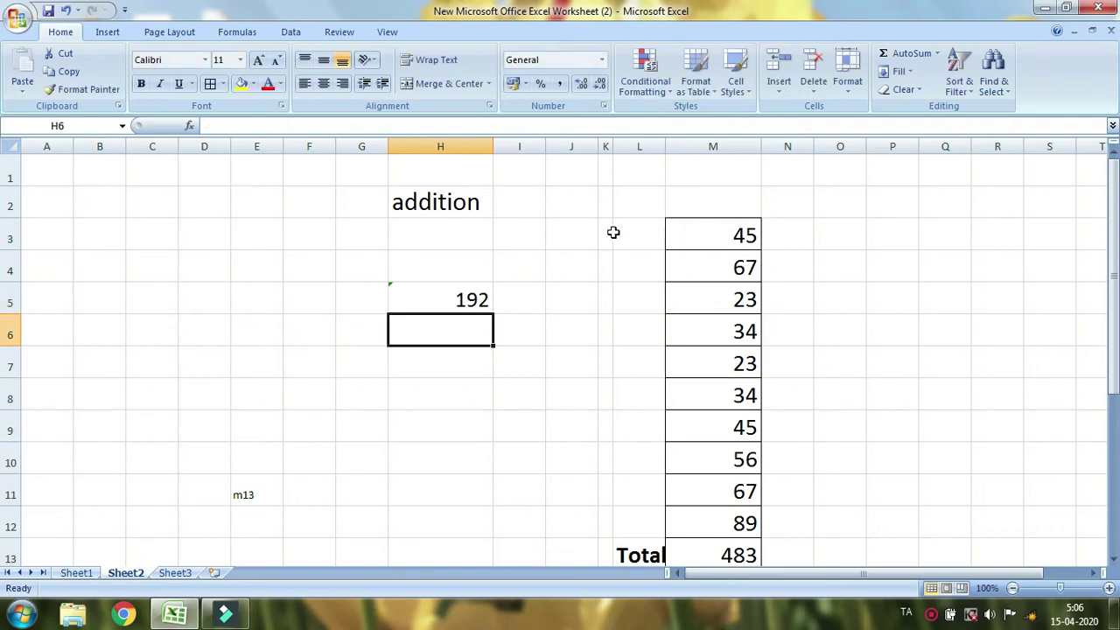
- Compare the status-bar sum of M3:M7 with the H5 formula
drag(709, 229, 723, 359)
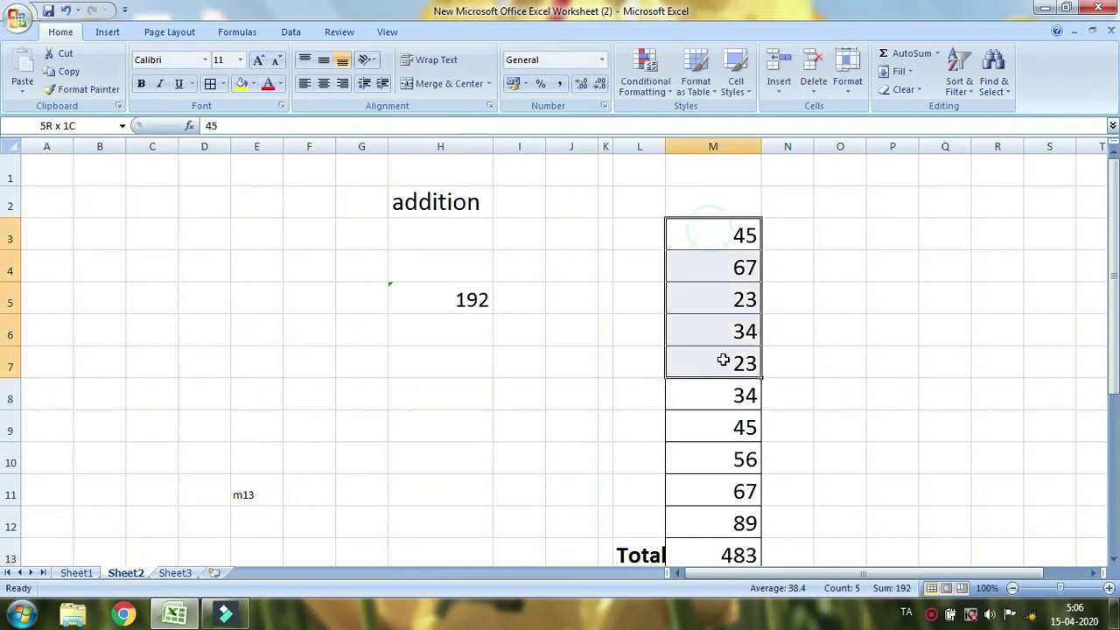
click(461, 299)
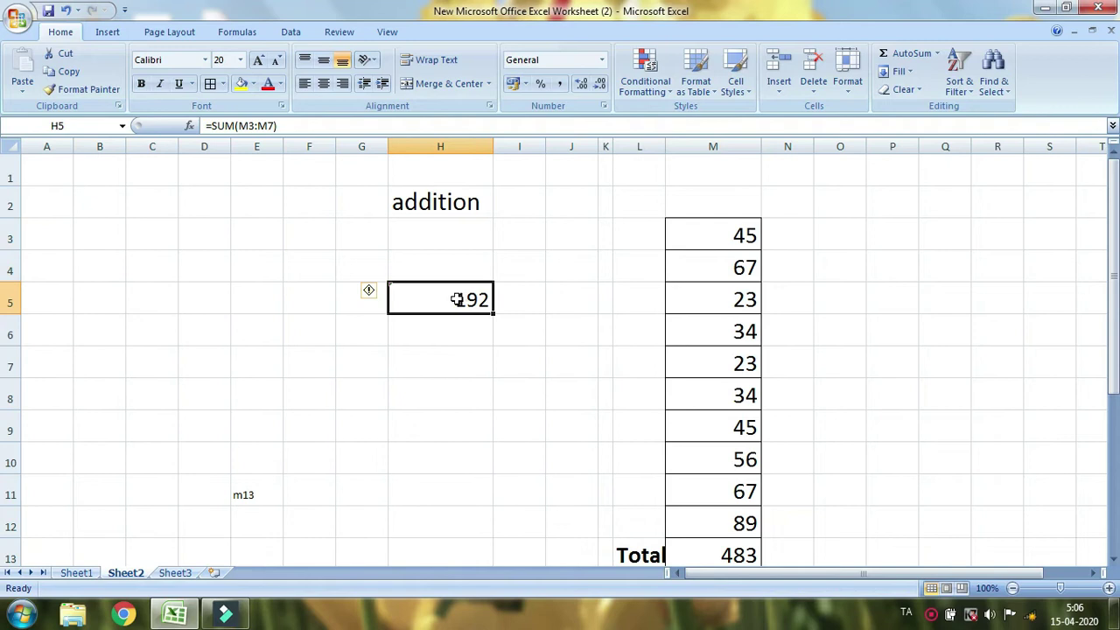
drag(717, 231, 714, 374)
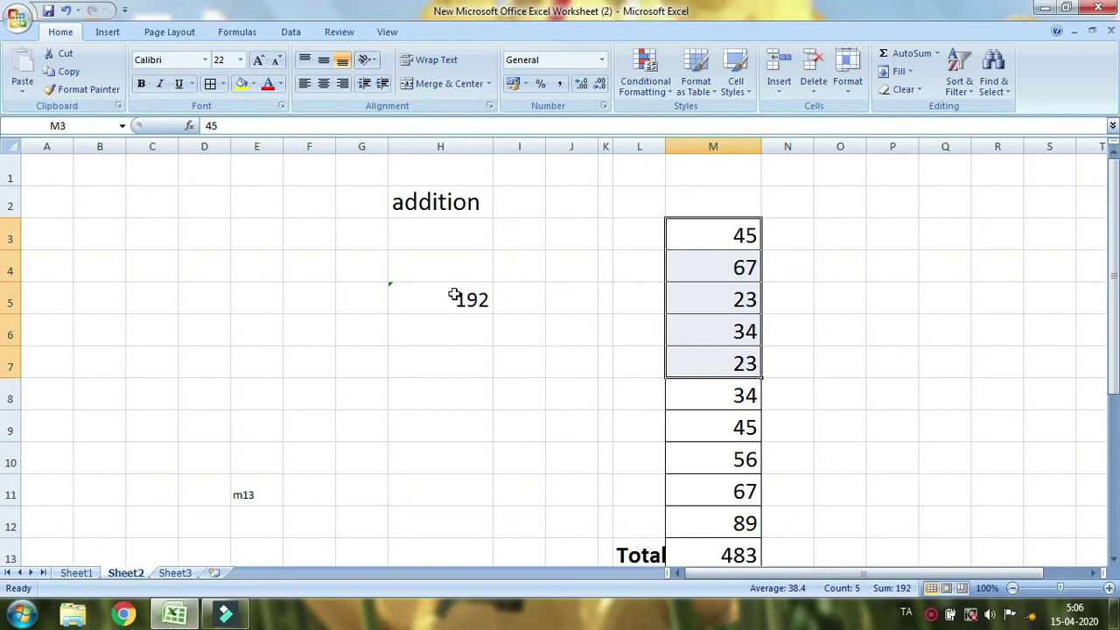
click(453, 296)
drag(707, 230, 707, 357)
key(super+plus)
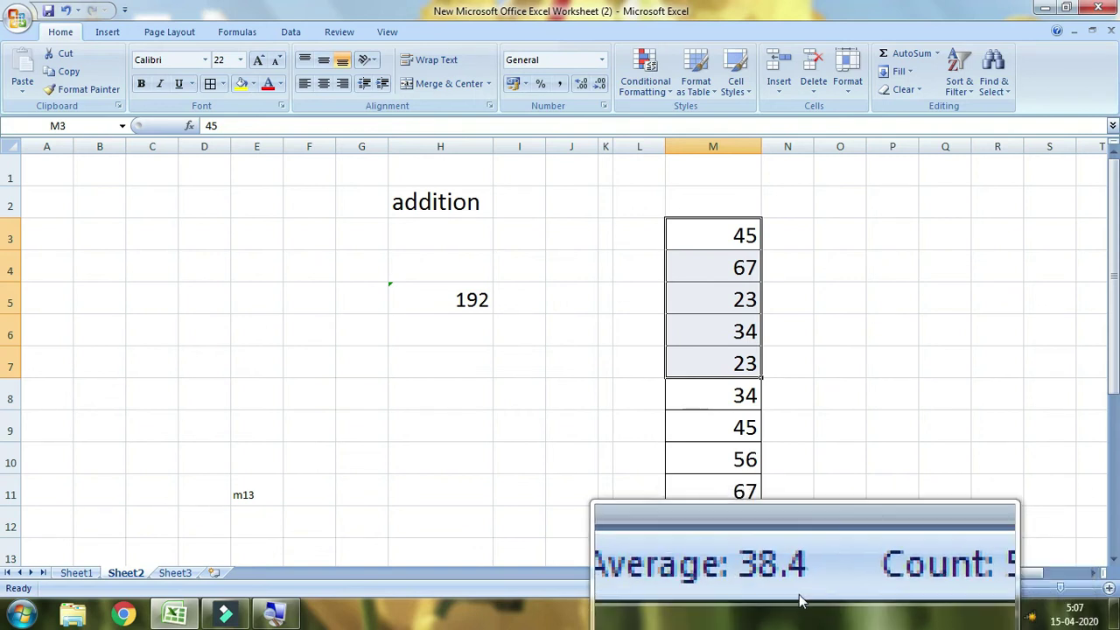
click(1012, 369)
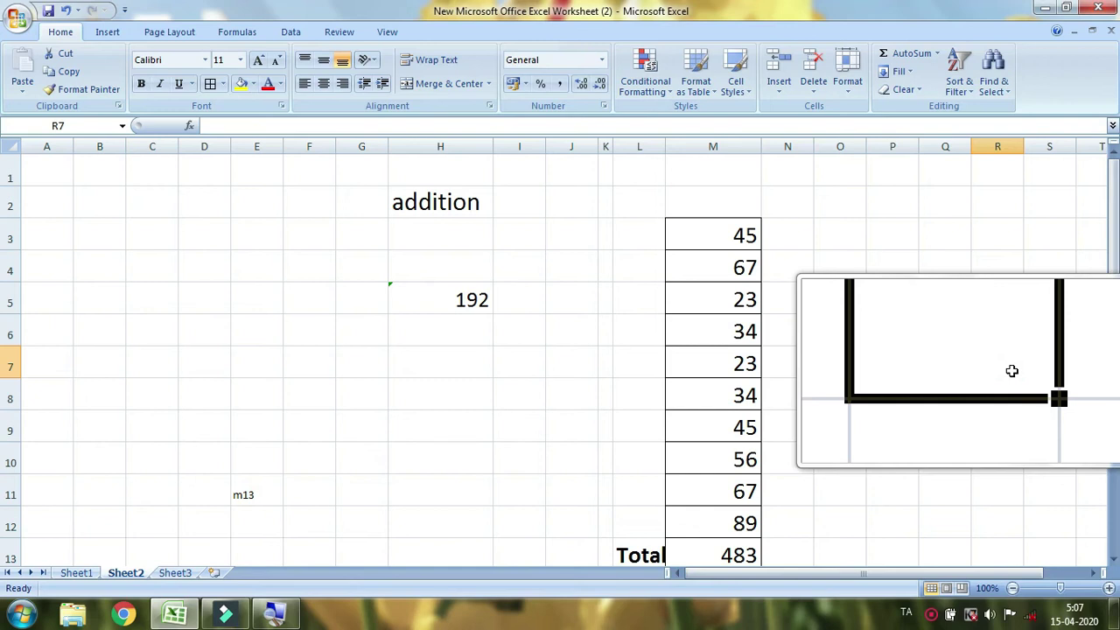
- Apply a yellow fill to cells M5:M10 (23 through 56)
click(845, 362)
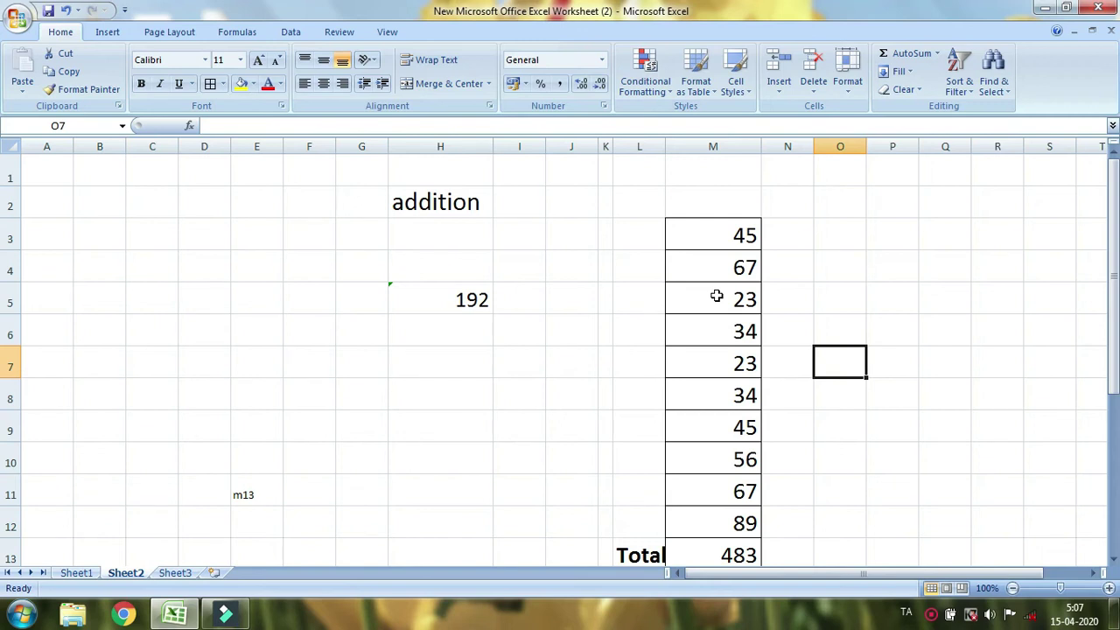
drag(715, 296, 704, 473)
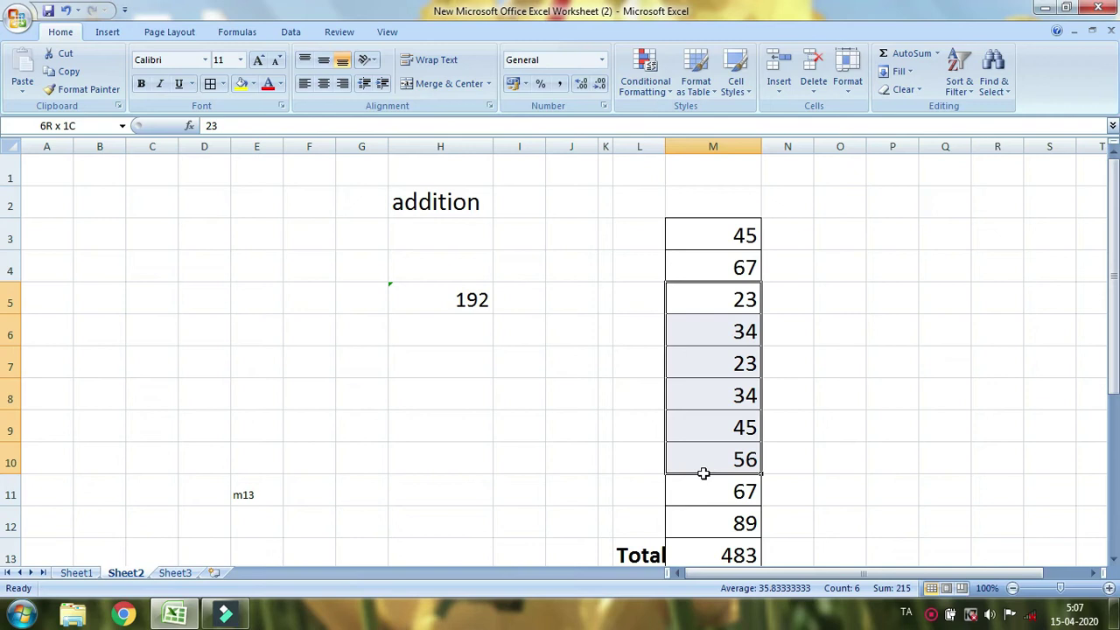
drag(704, 473, 705, 473)
click(241, 83)
drag(718, 296, 729, 456)
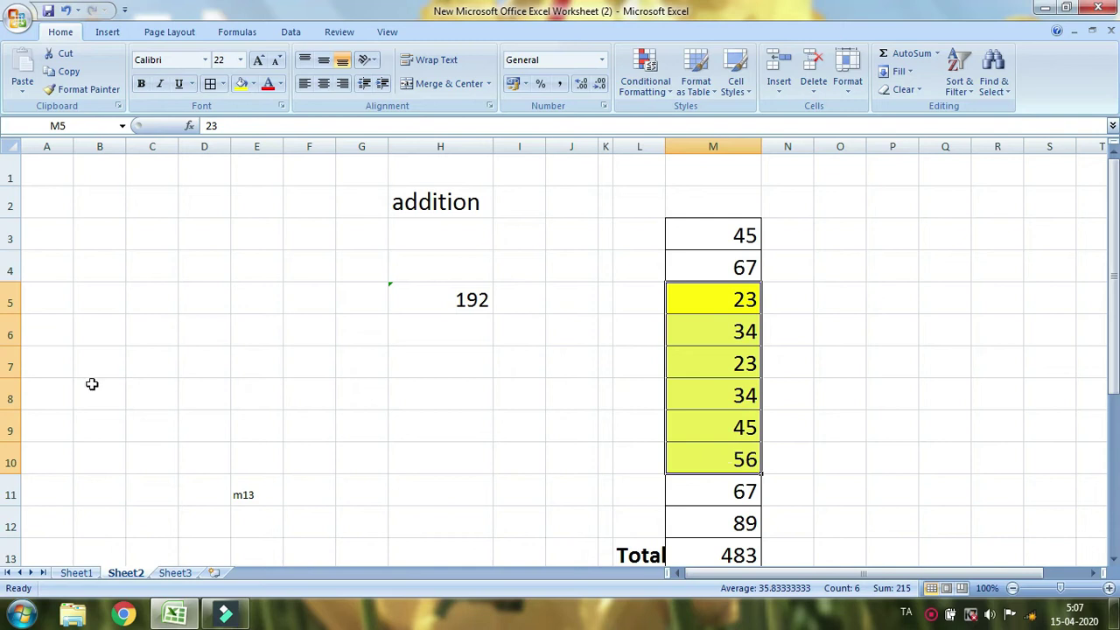
click(157, 269)
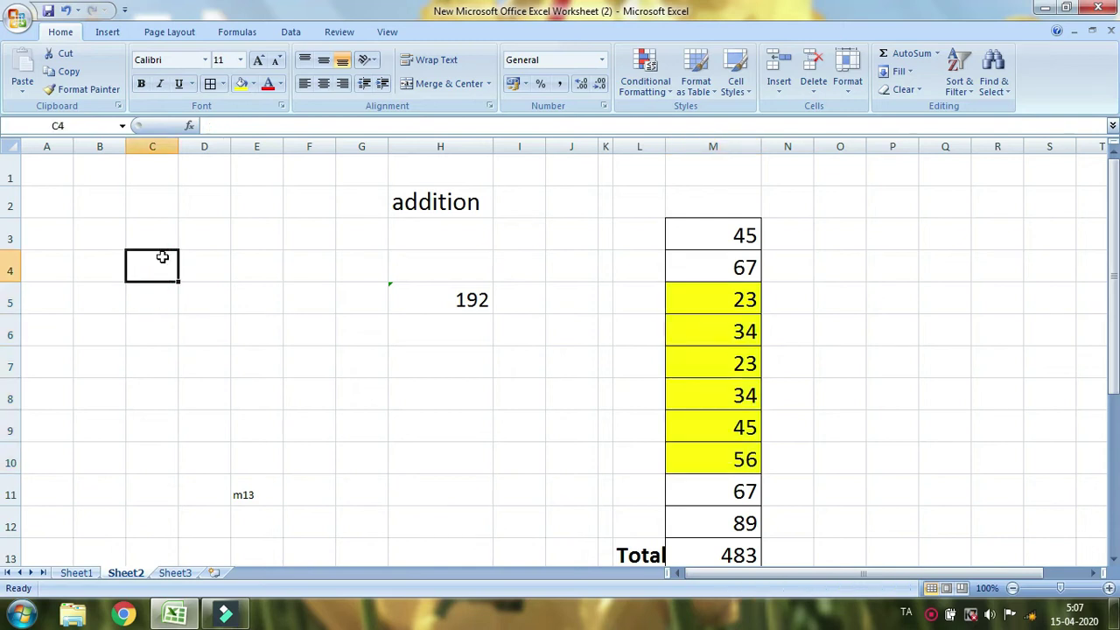
- Enter =SUM(M5:M10) in C4, giving 215
text(=)
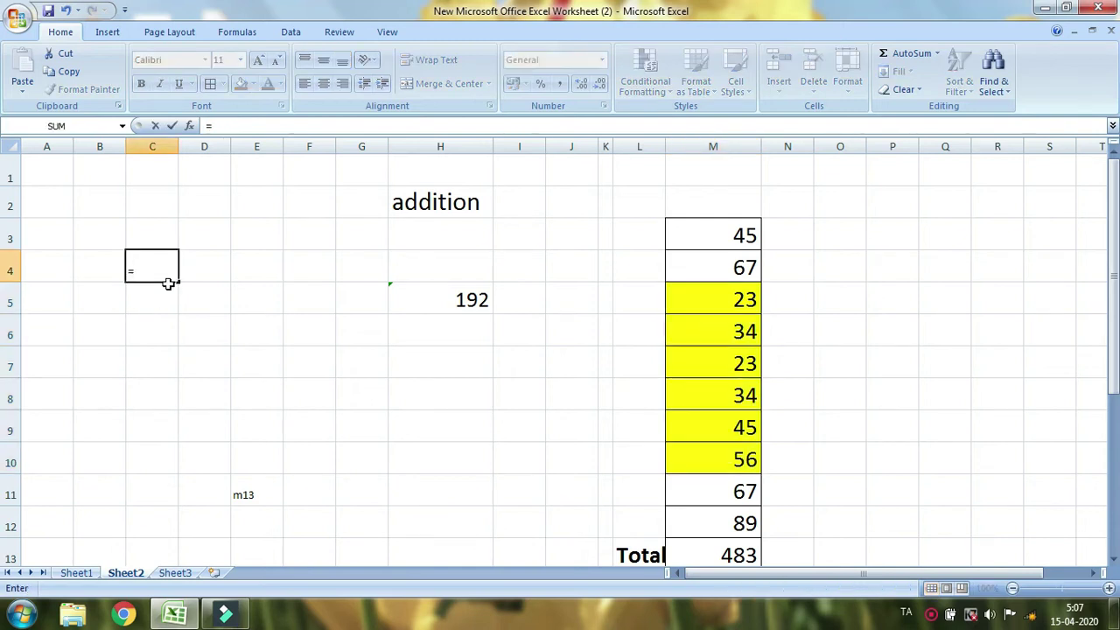
text(sum)
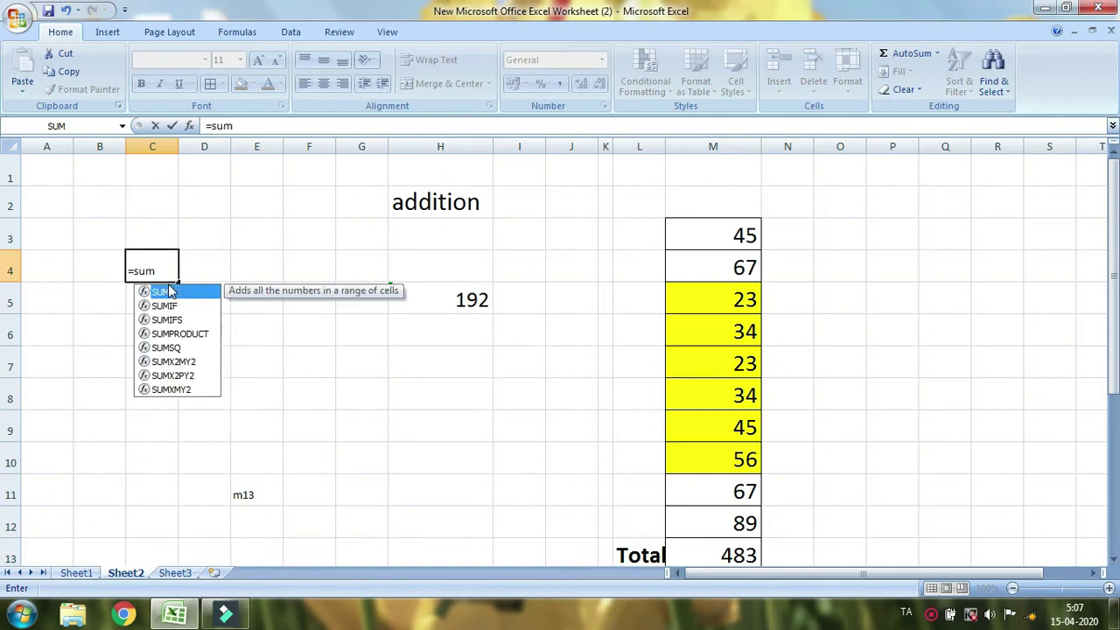
text(()
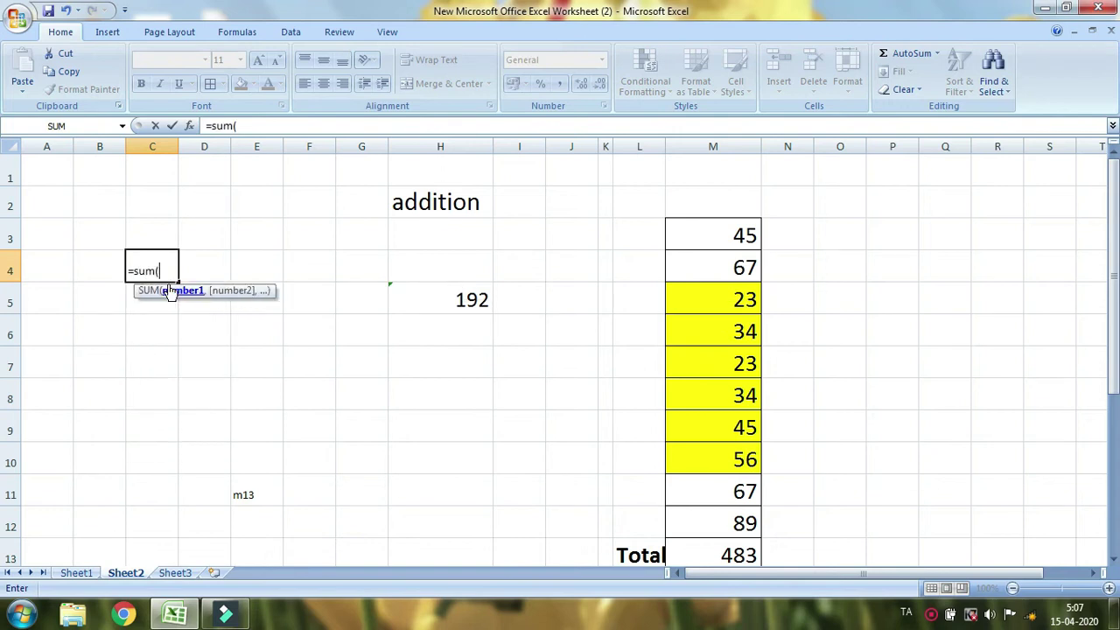
drag(703, 298, 700, 464)
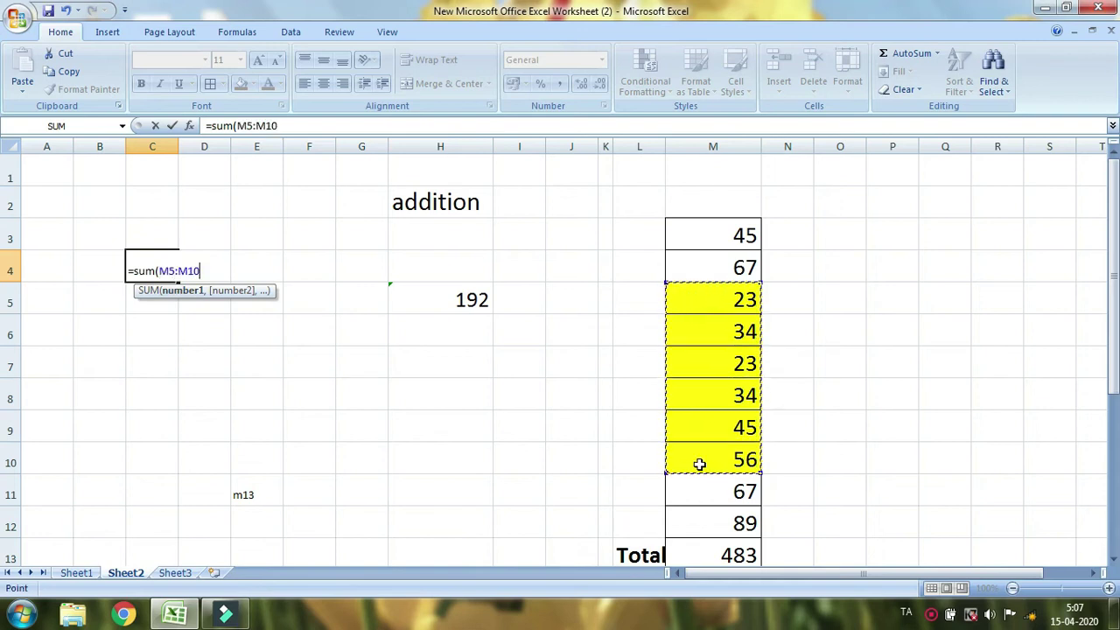
text())
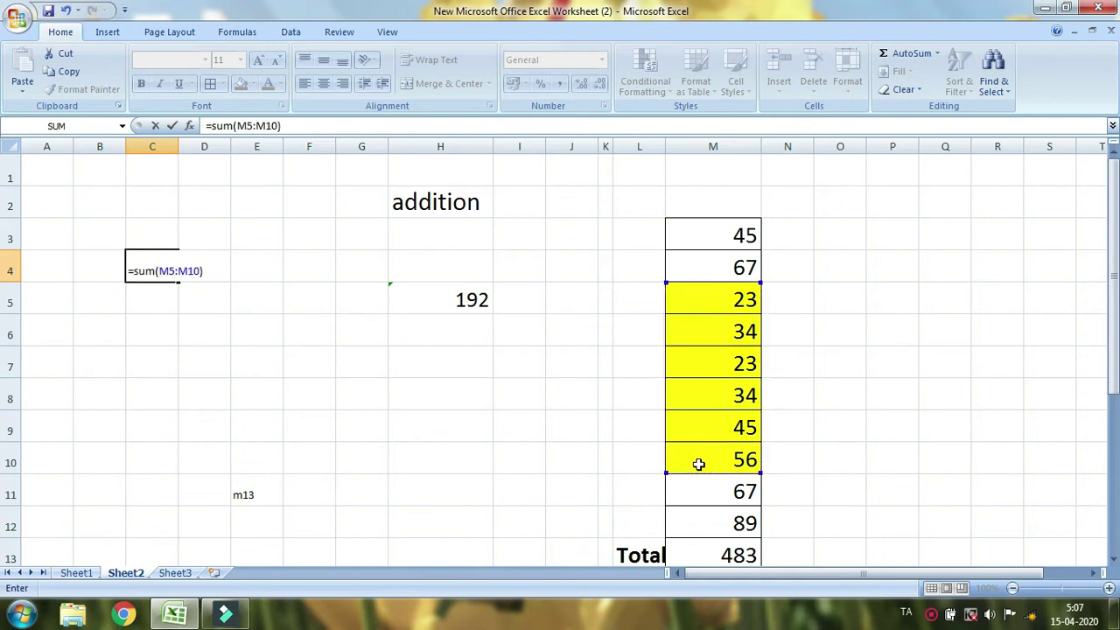
key(Return)
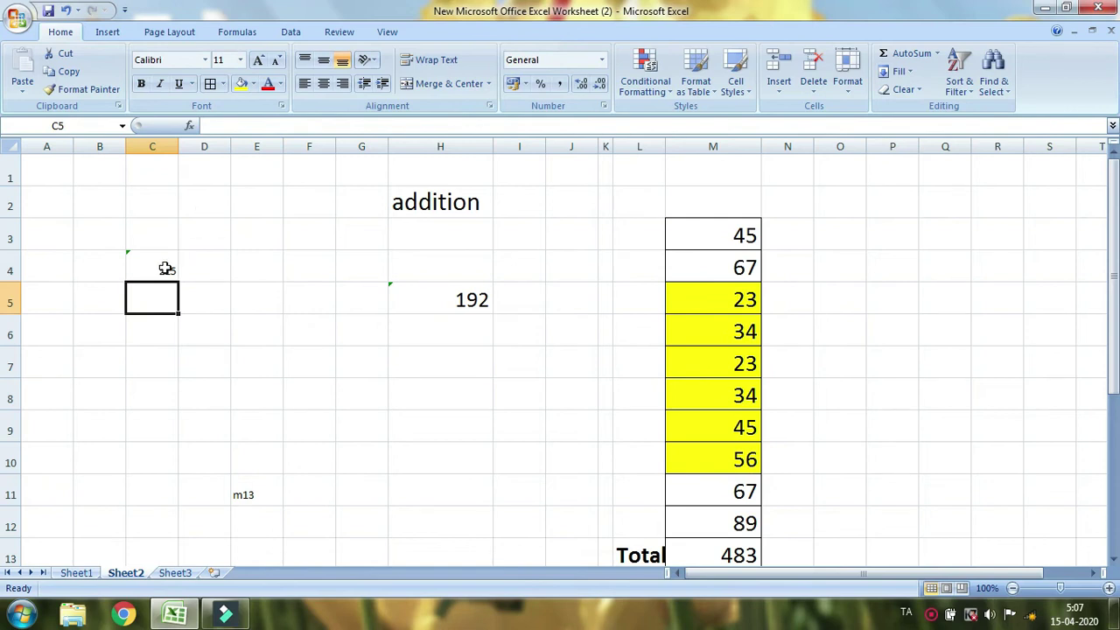
click(162, 265)
- Enlarge C4's font to 20 and reselect M5:M10 to confirm the 215 total
click(258, 60)
click(259, 60)
click(258, 60)
click(259, 59)
click(258, 60)
click(184, 297)
click(150, 265)
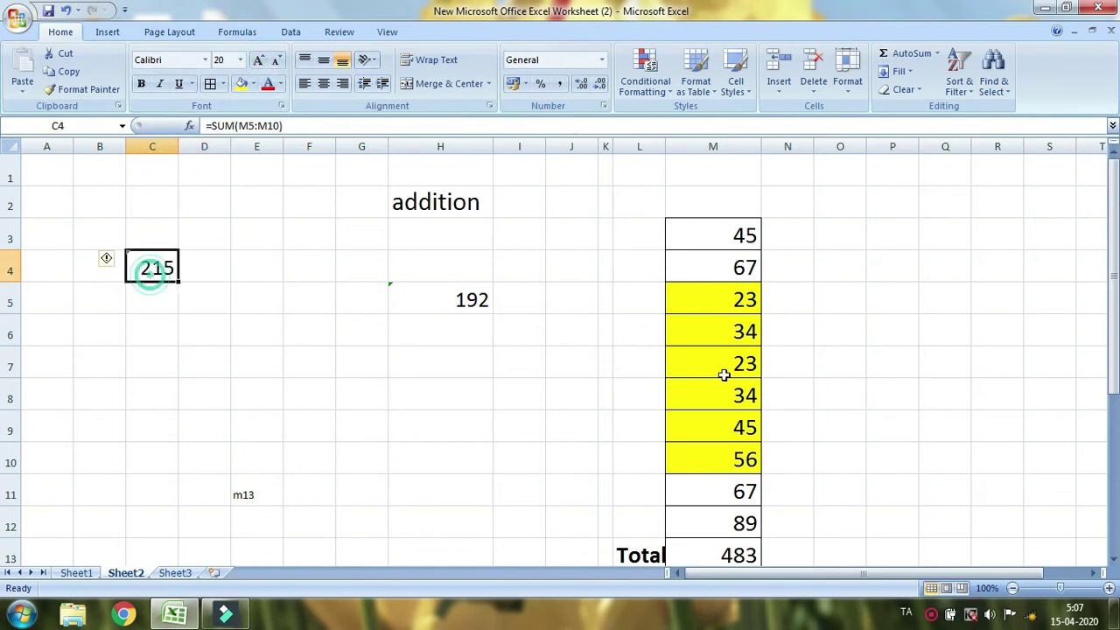
click(724, 298)
drag(724, 298, 727, 468)
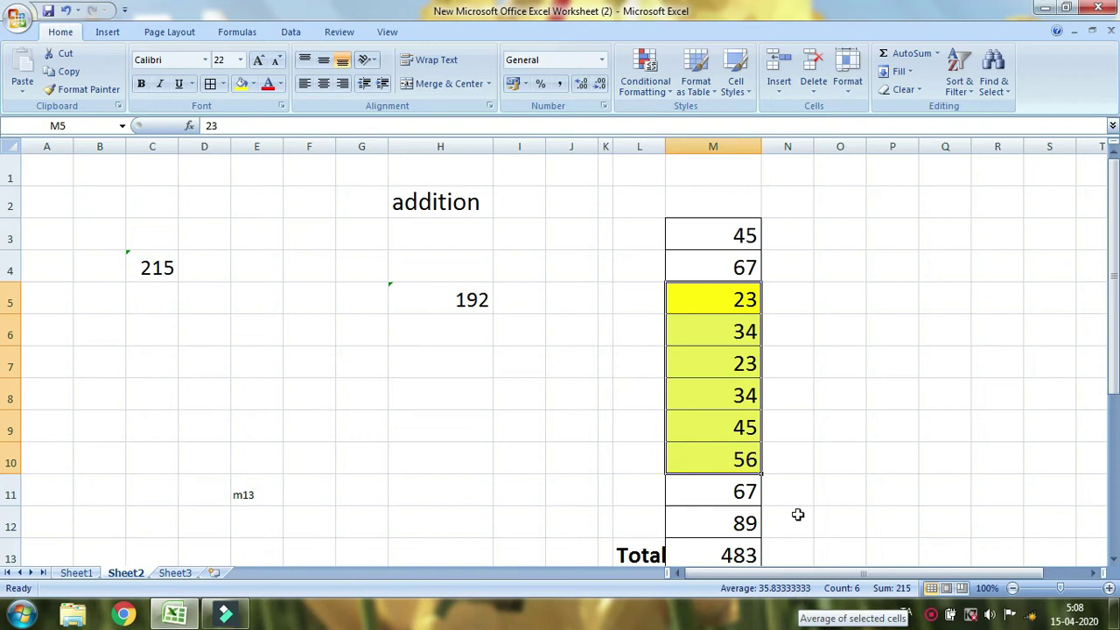
click(825, 263)
drag(703, 300, 713, 459)
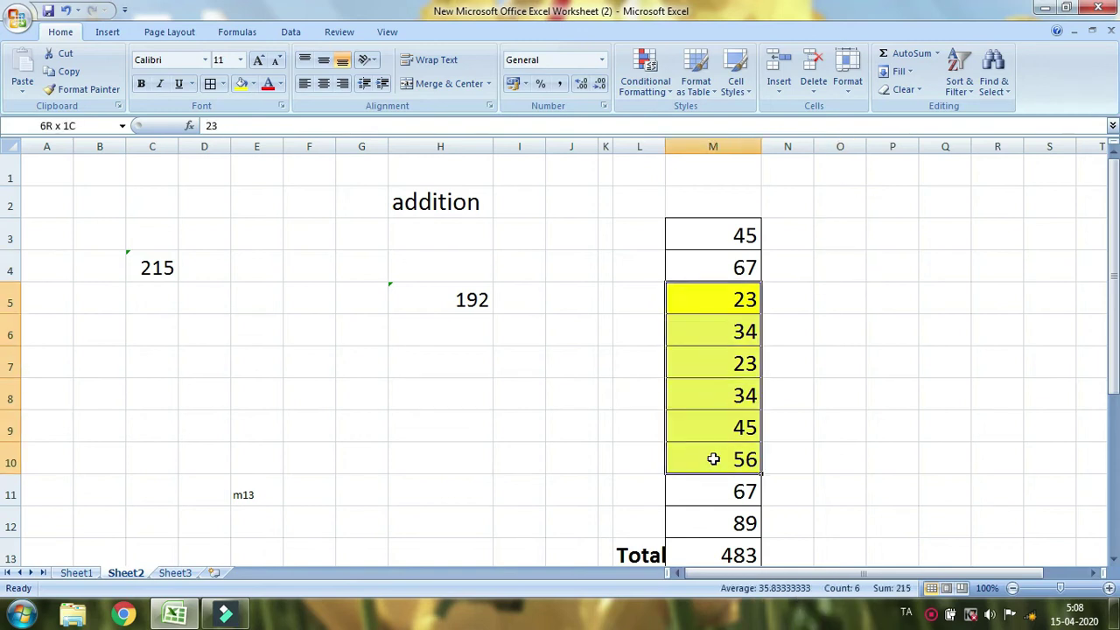
click(742, 301)
click(732, 325)
click(733, 372)
click(732, 394)
click(769, 453)
click(748, 457)
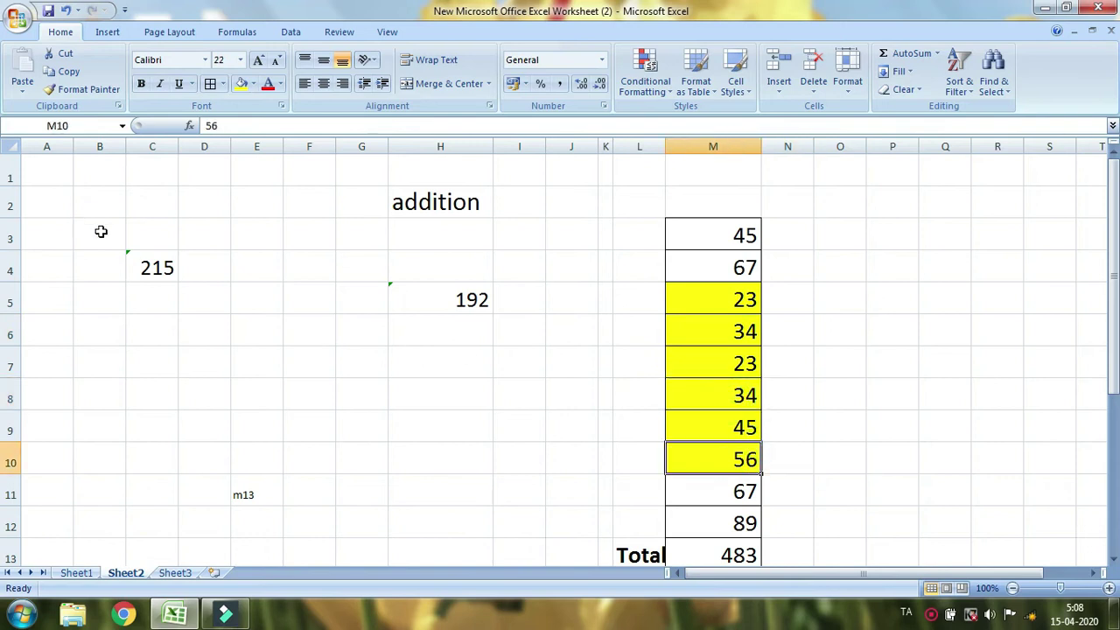
click(159, 275)
click(20, 266)
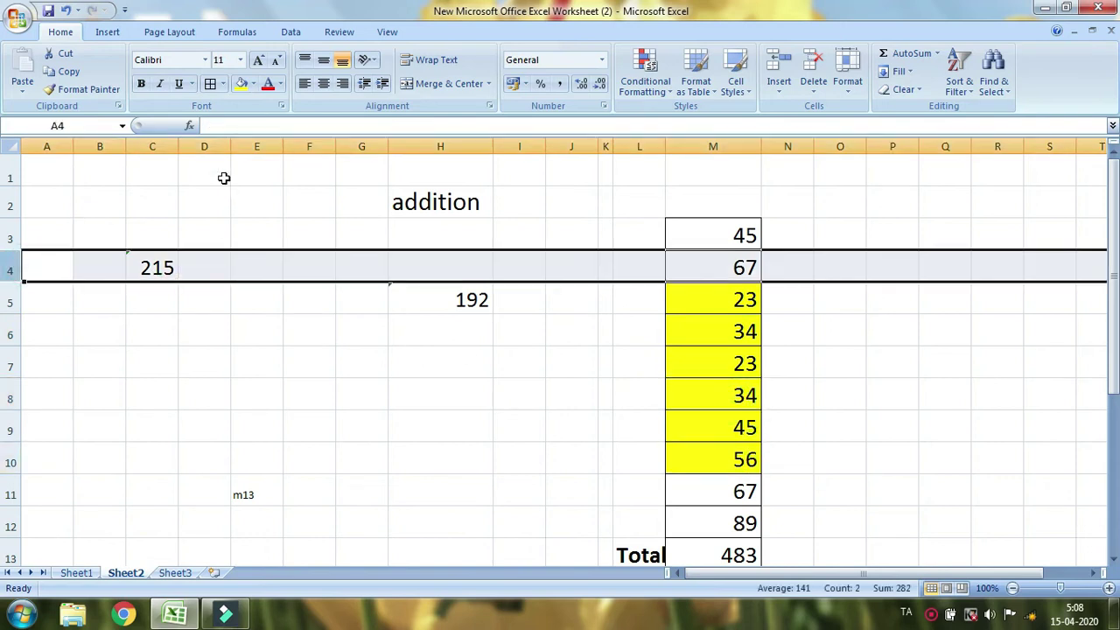
click(152, 147)
click(150, 268)
click(22, 273)
click(157, 271)
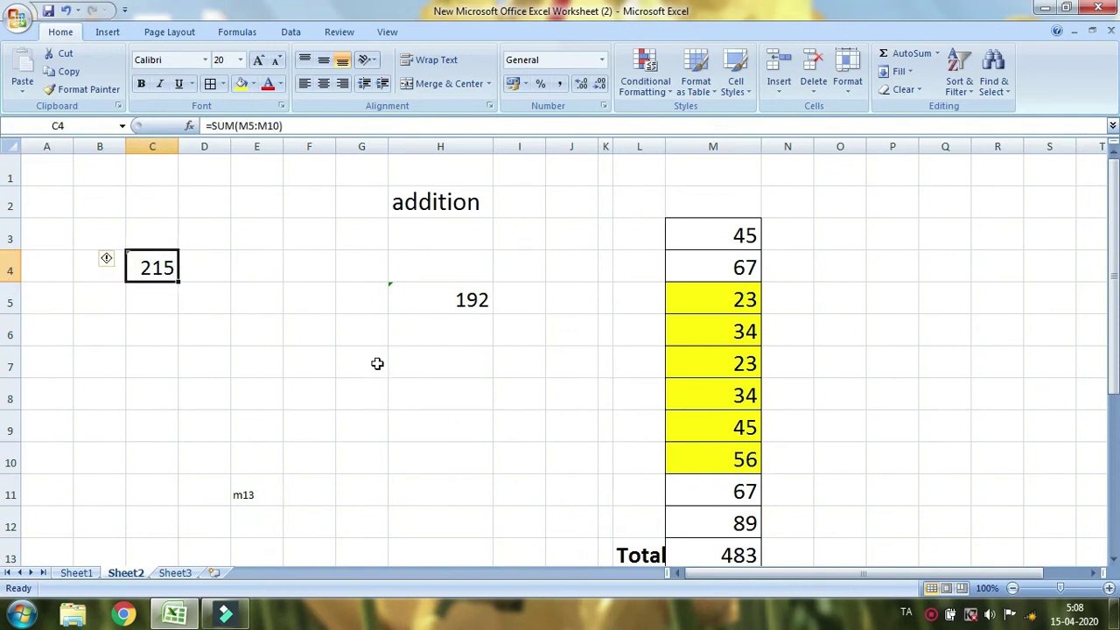
click(314, 360)
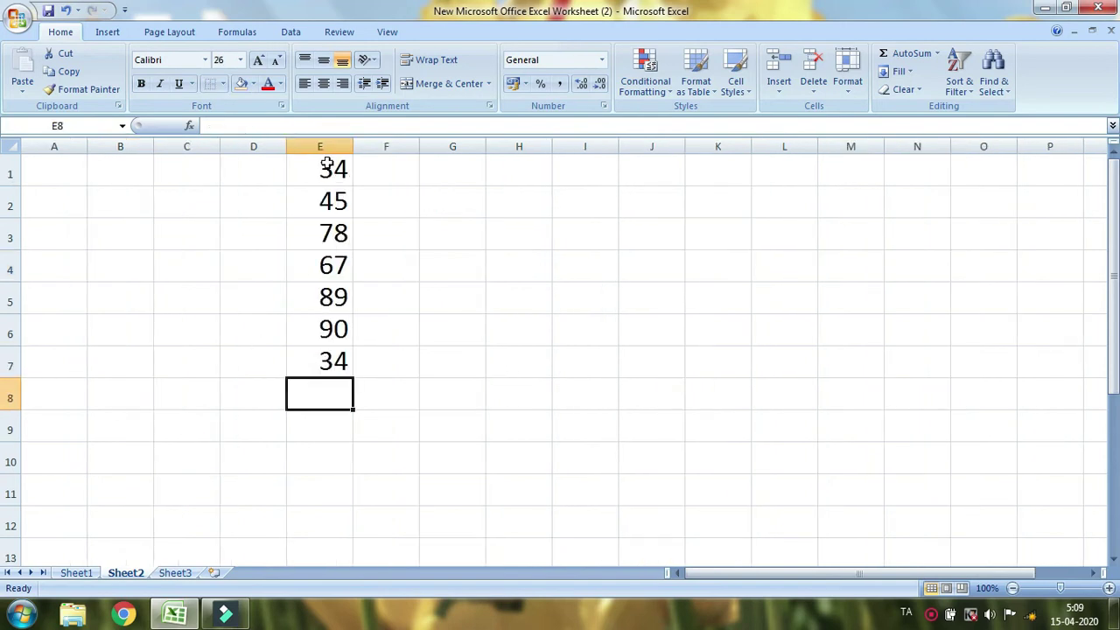
- Label J1 'addition 2' and autofit column J to fit it
mouse_move(332, 168)
mouse_down()
mouse_move(326, 295)
mouse_move(341, 355)
mouse_up()
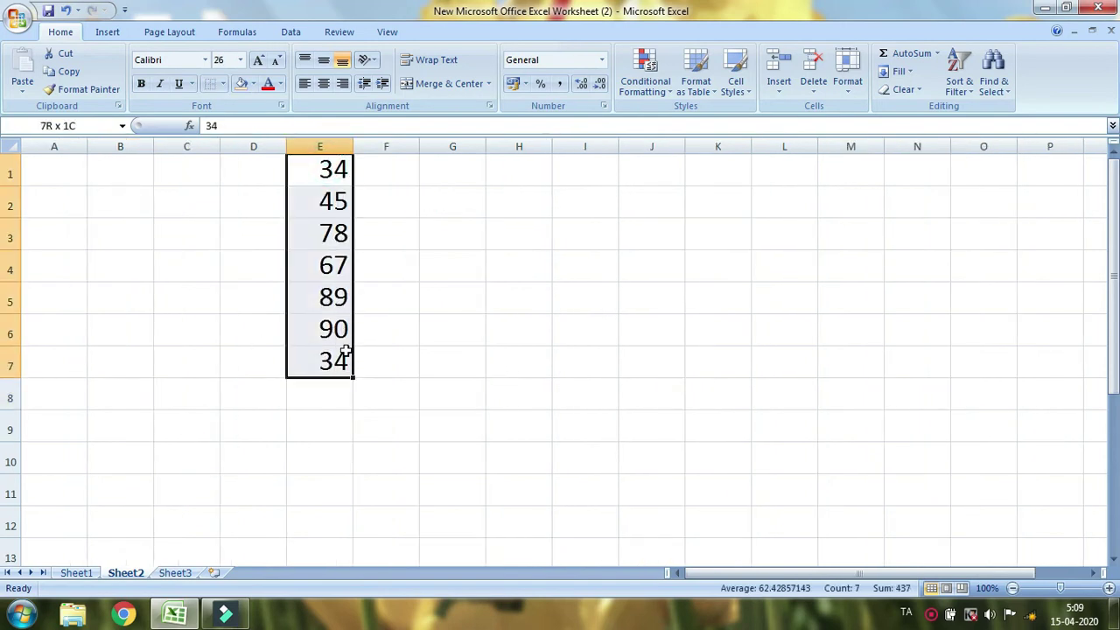
click(328, 395)
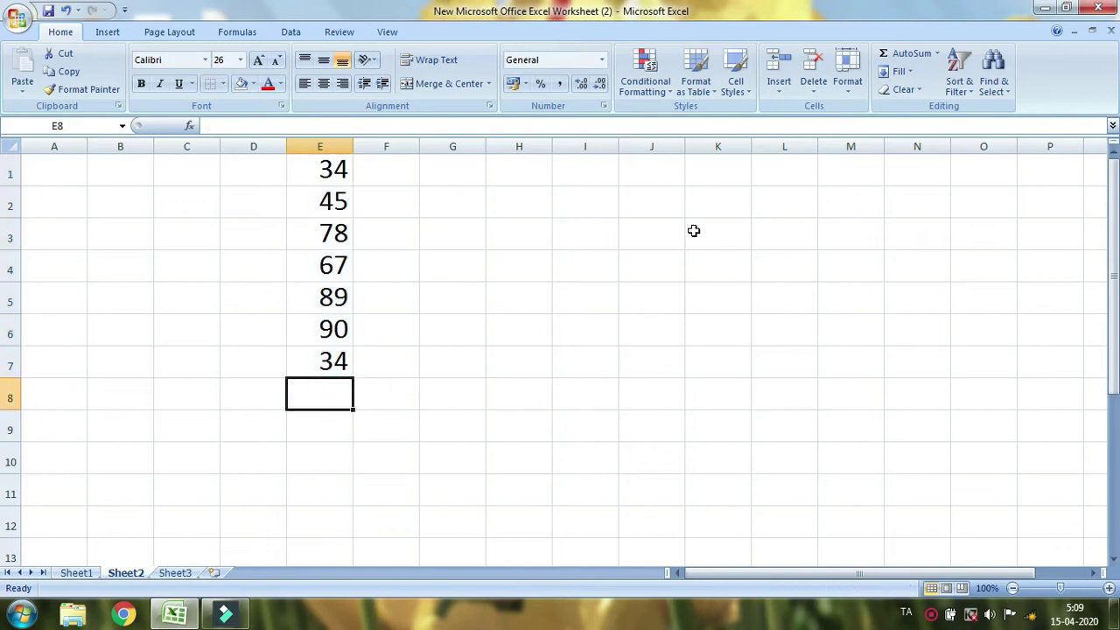
click(663, 173)
text(addition 2)
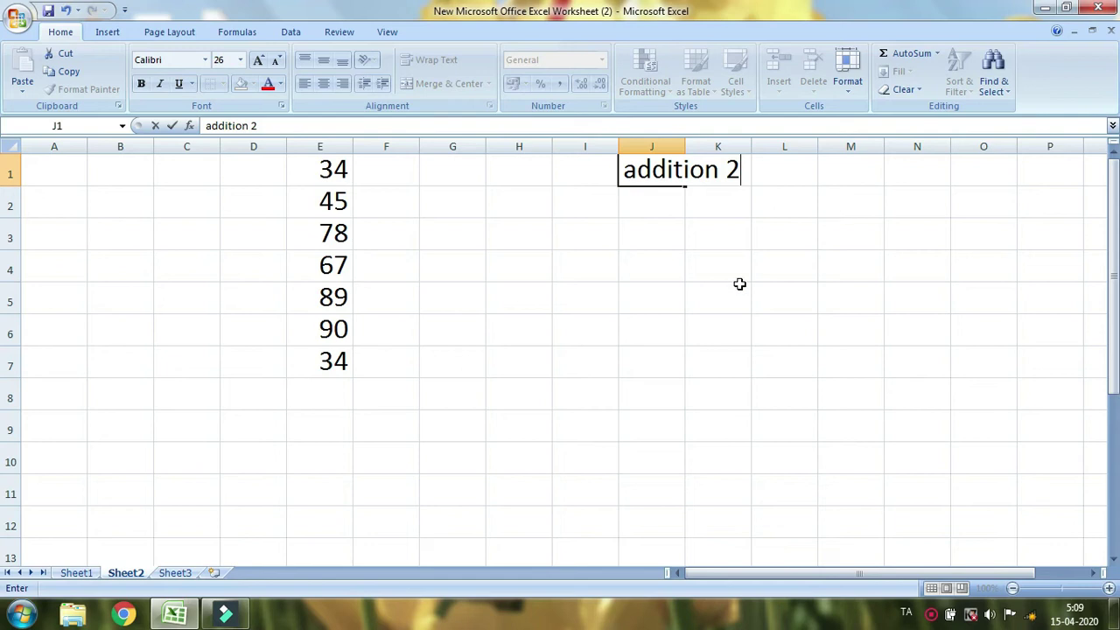
drag(740, 289, 740, 267)
double_click(684, 146)
click(697, 175)
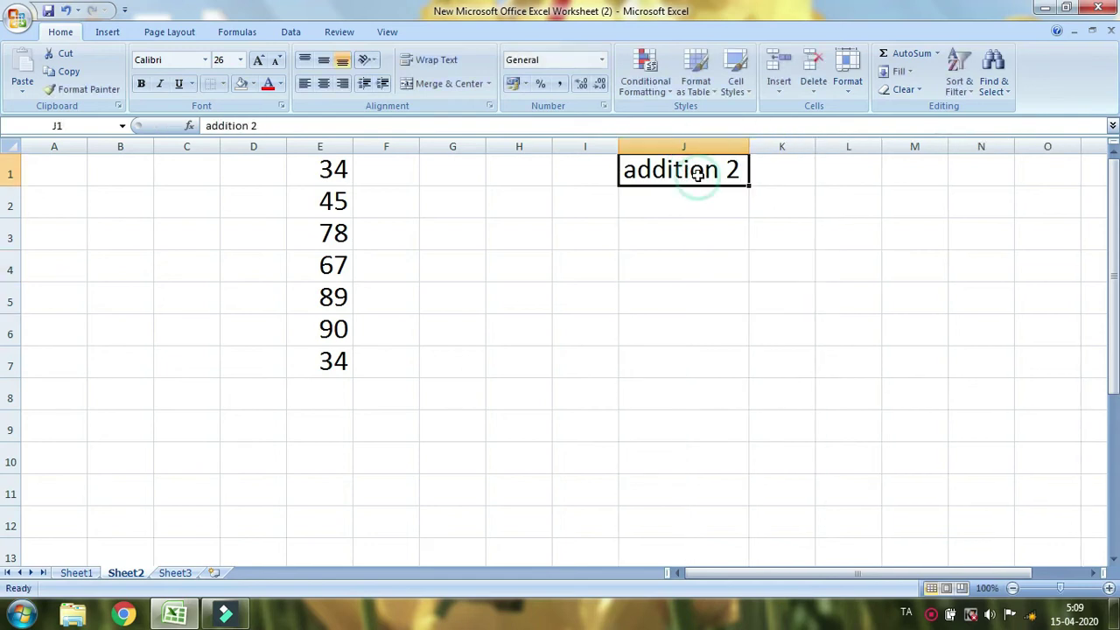
- Enter =SUM(E1:E7) in K1, showing 437, then delete it
click(787, 170)
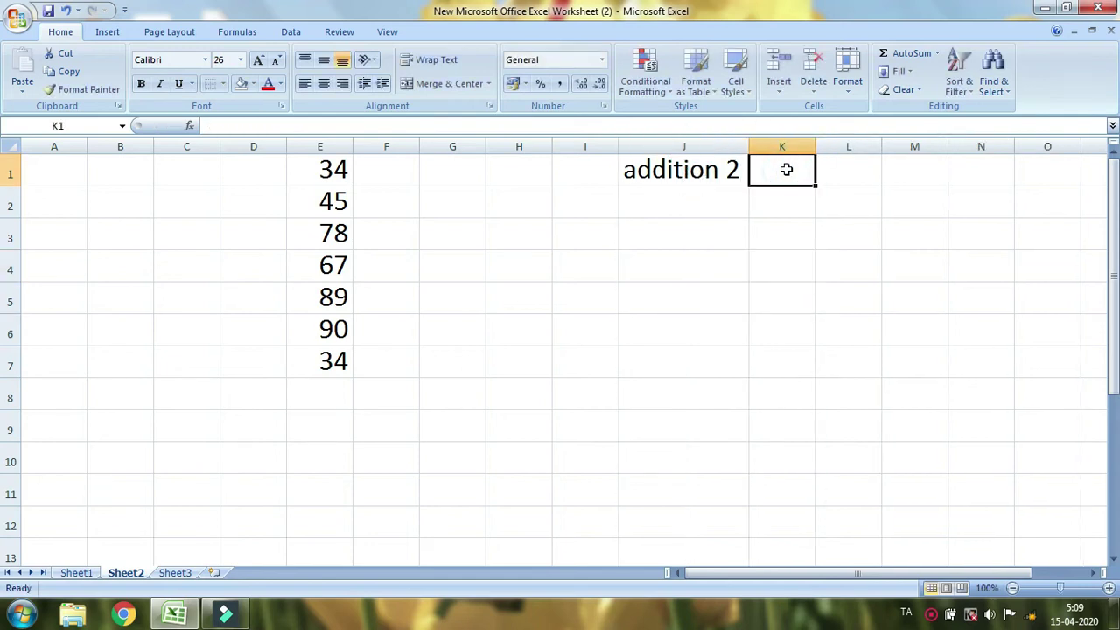
text(=sum)
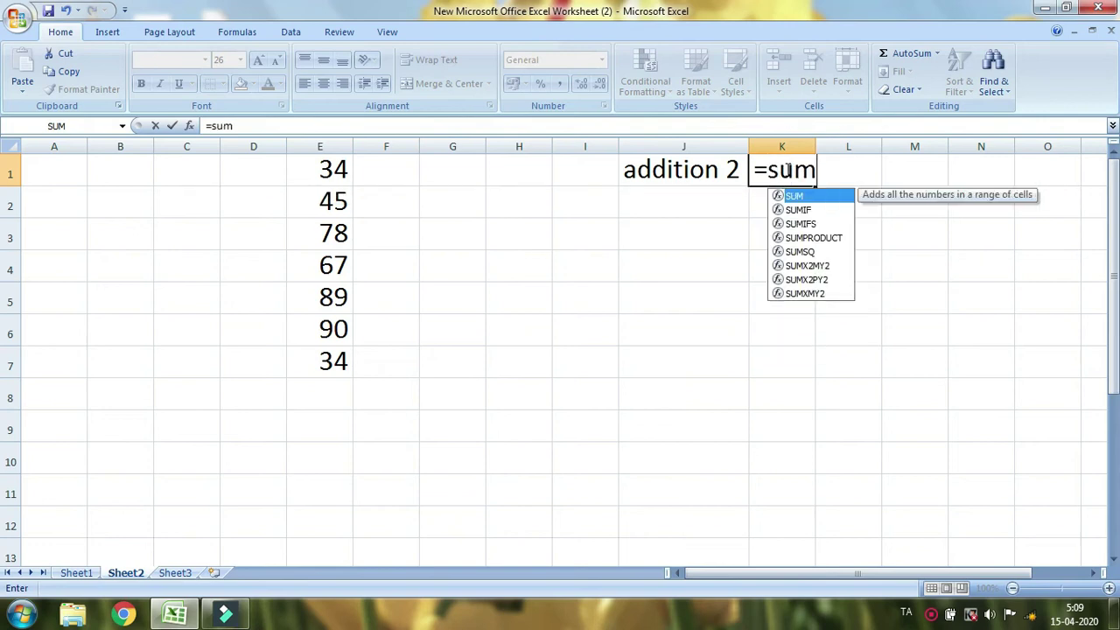
text(()
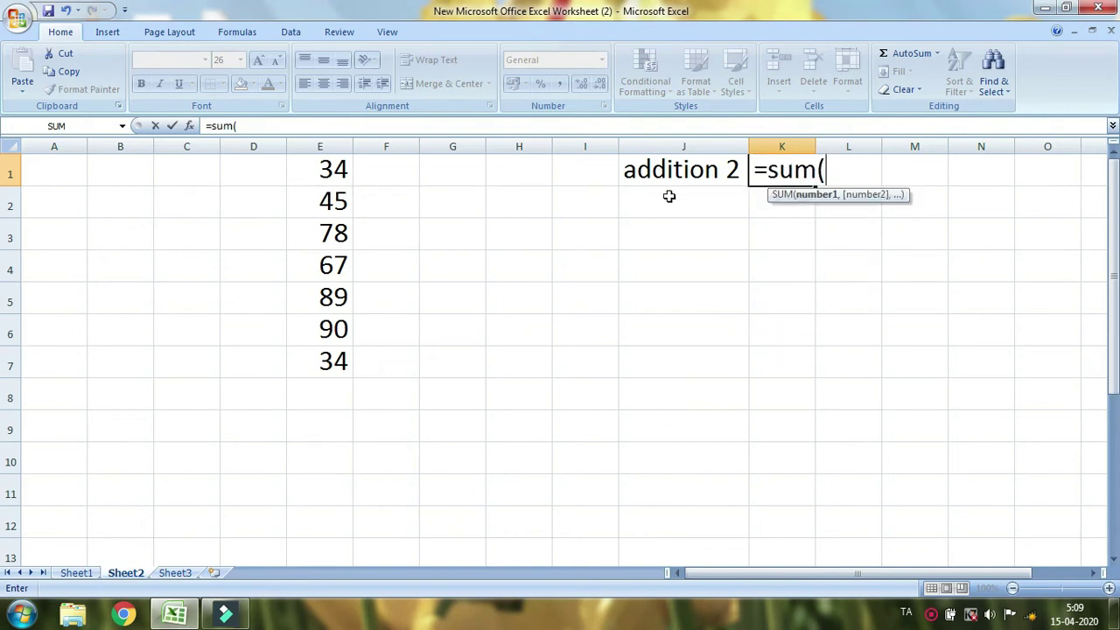
drag(315, 172, 335, 363)
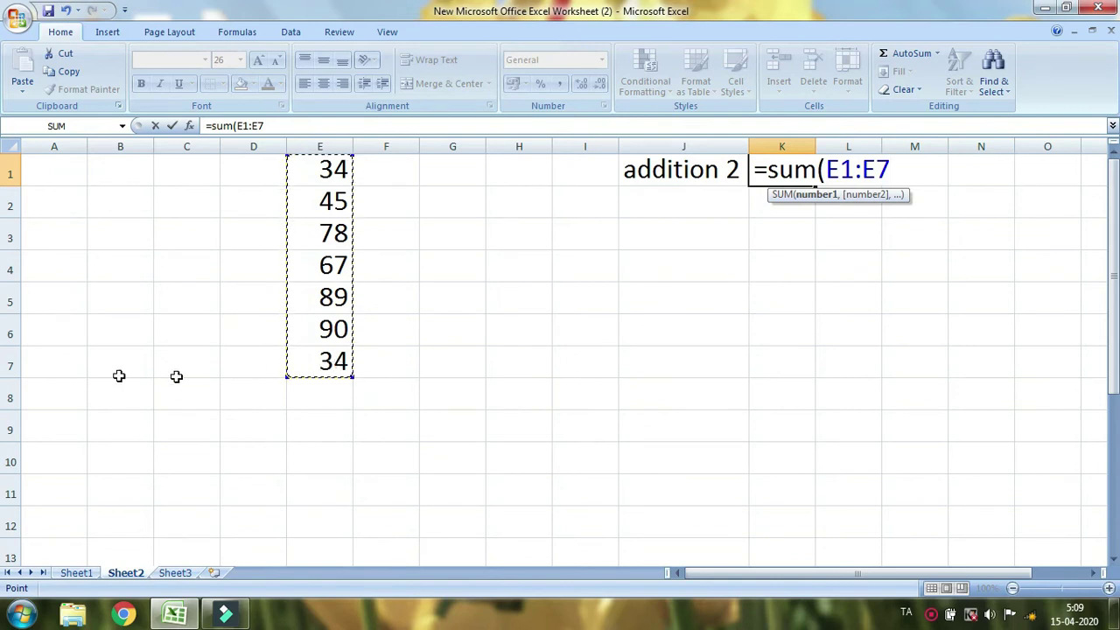
click(12, 361)
click(334, 145)
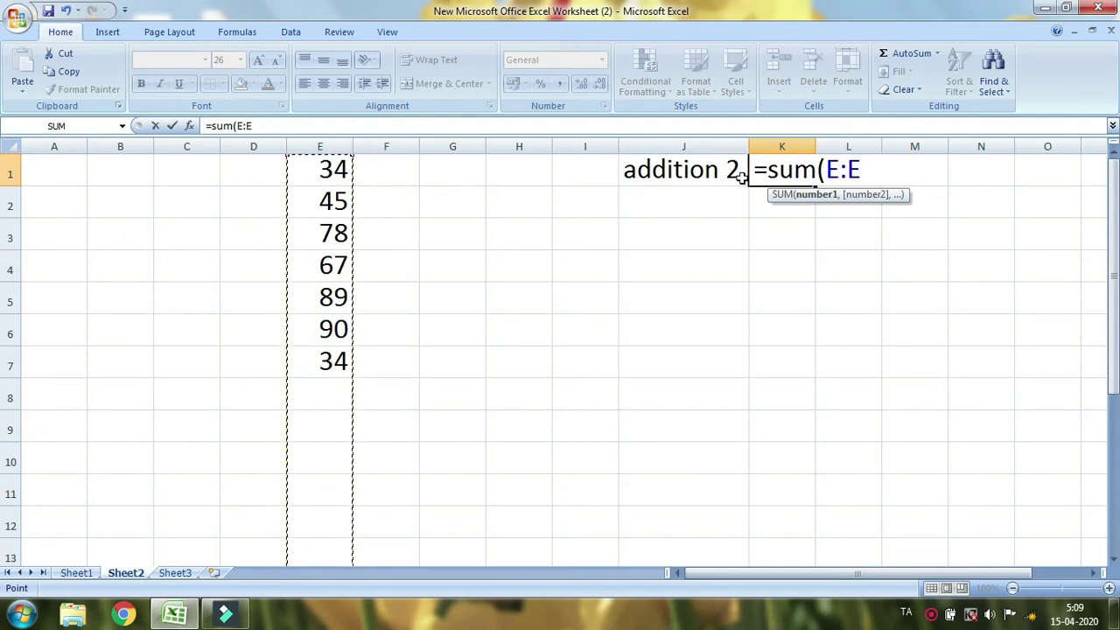
drag(350, 170, 304, 367)
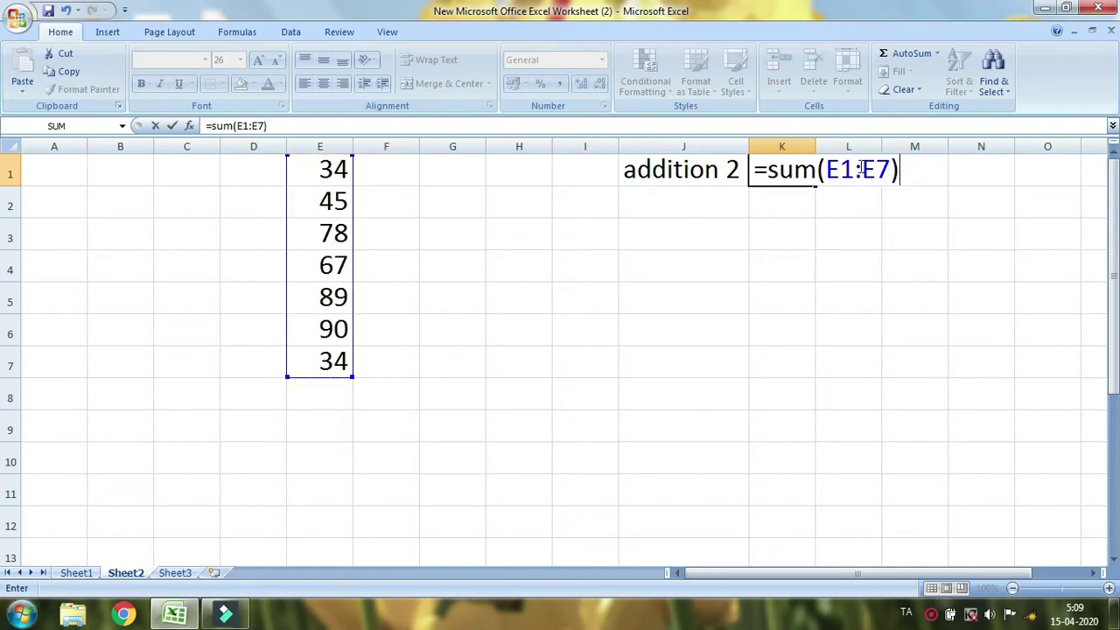
key(Return)
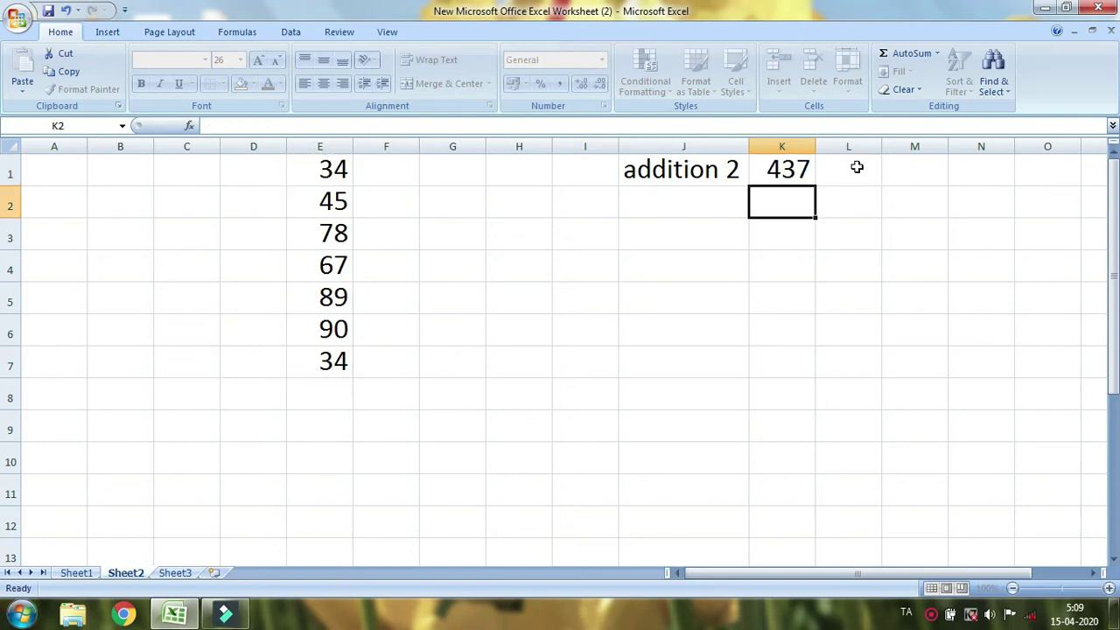
click(781, 169)
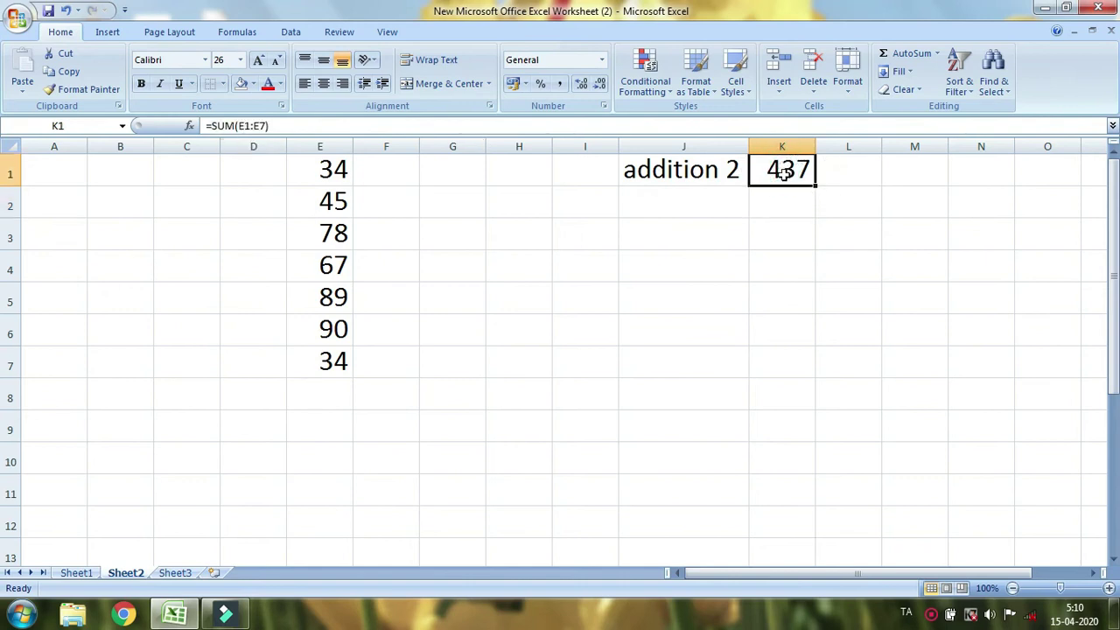
key(Delete)
click(912, 297)
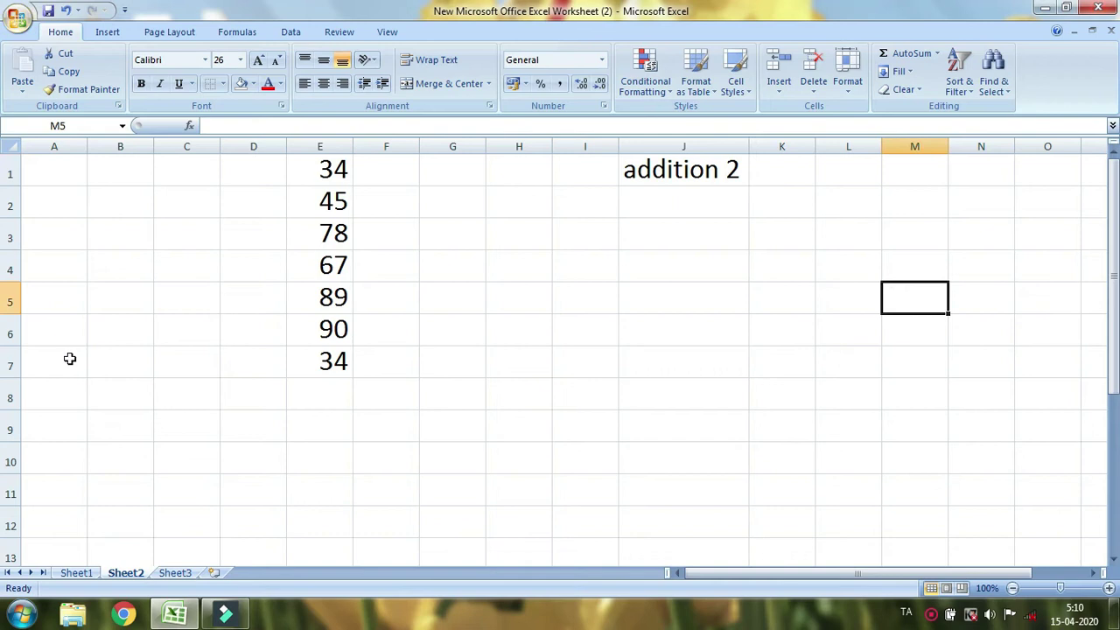
- Build =E1+E2+E3+E4+E5+E6 in E8 by clicking each cell, giving 403
click(309, 399)
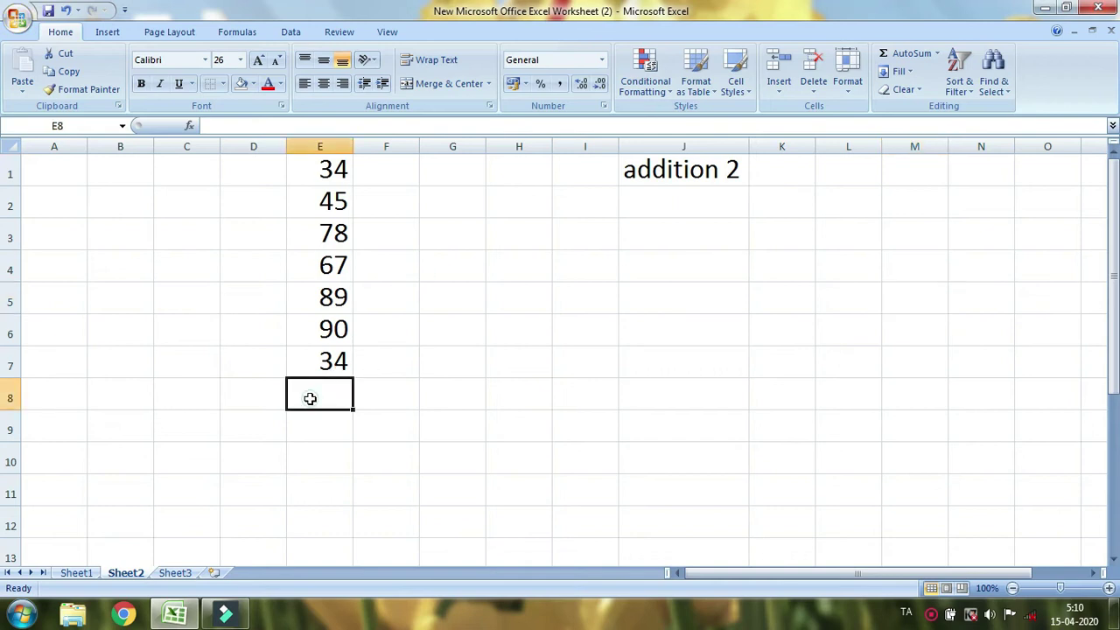
text(=)
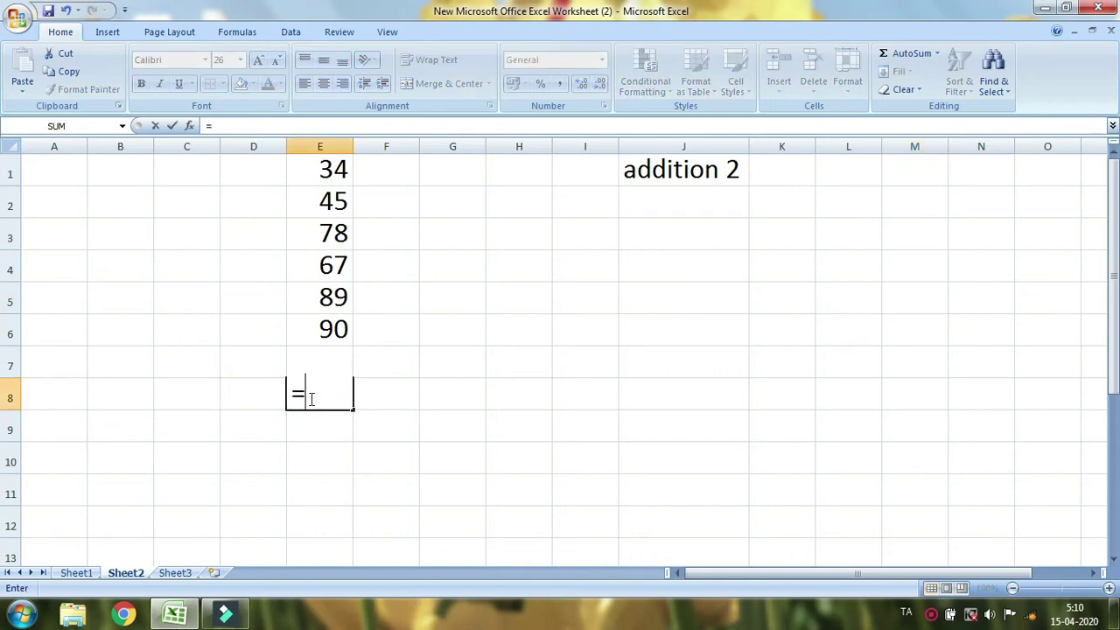
scroll(322, 265, down, 3)
scroll(382, 302, up, 3)
click(326, 171)
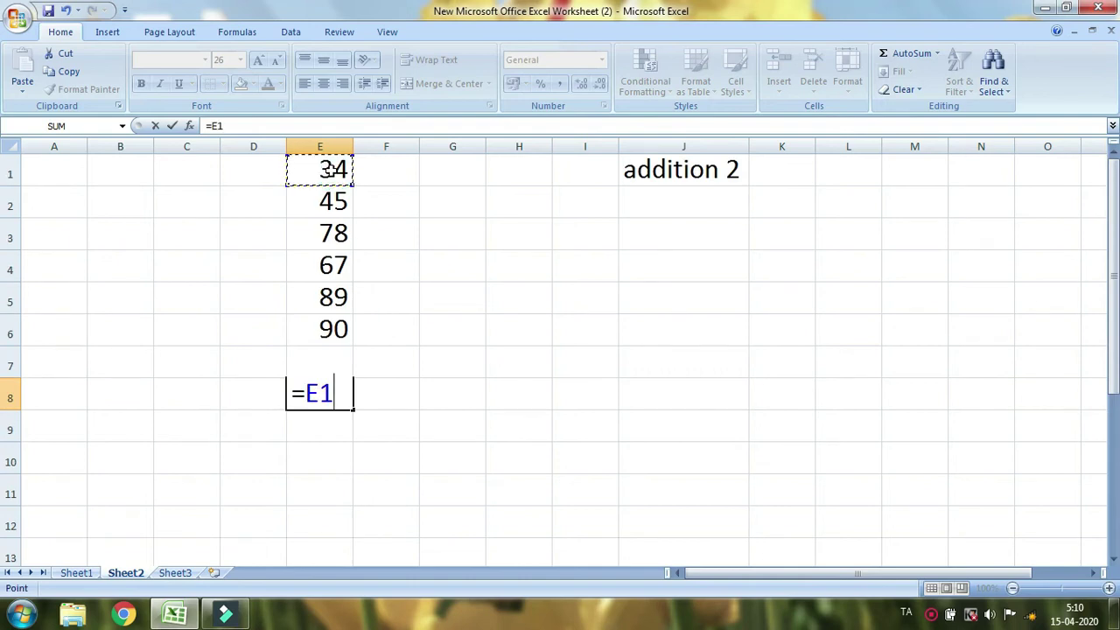
text(+)
click(331, 202)
text(+)
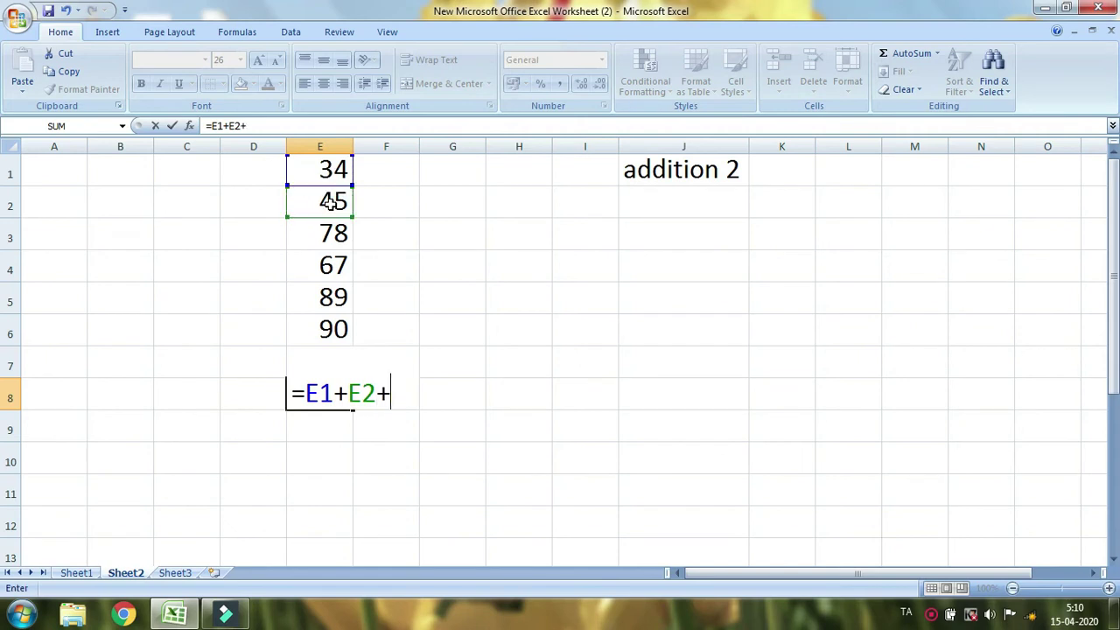
click(325, 236)
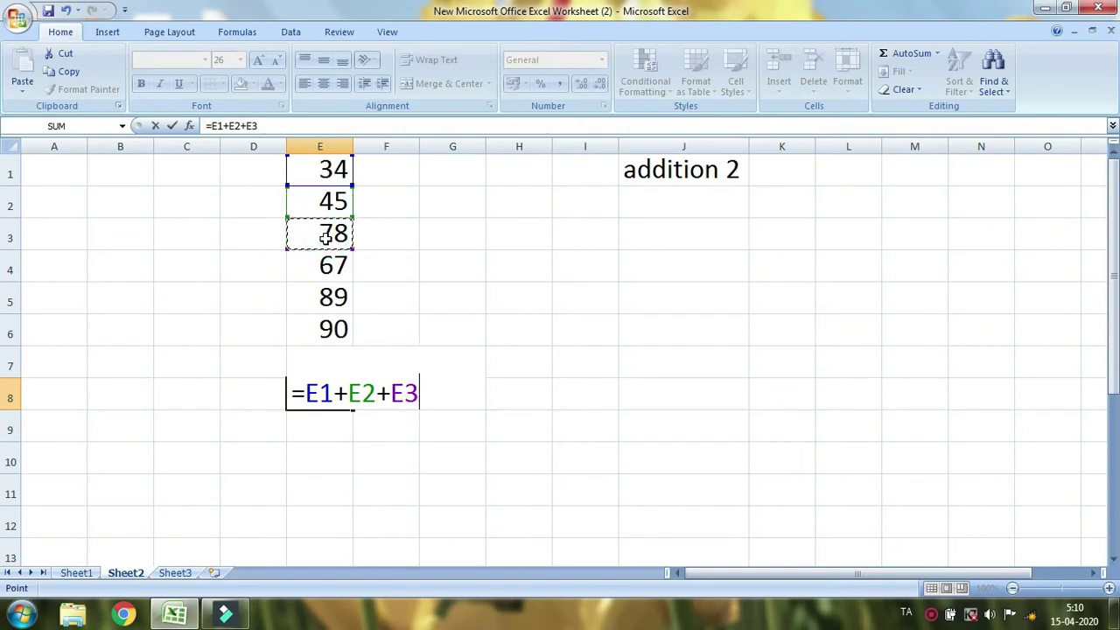
text(+)
click(325, 267)
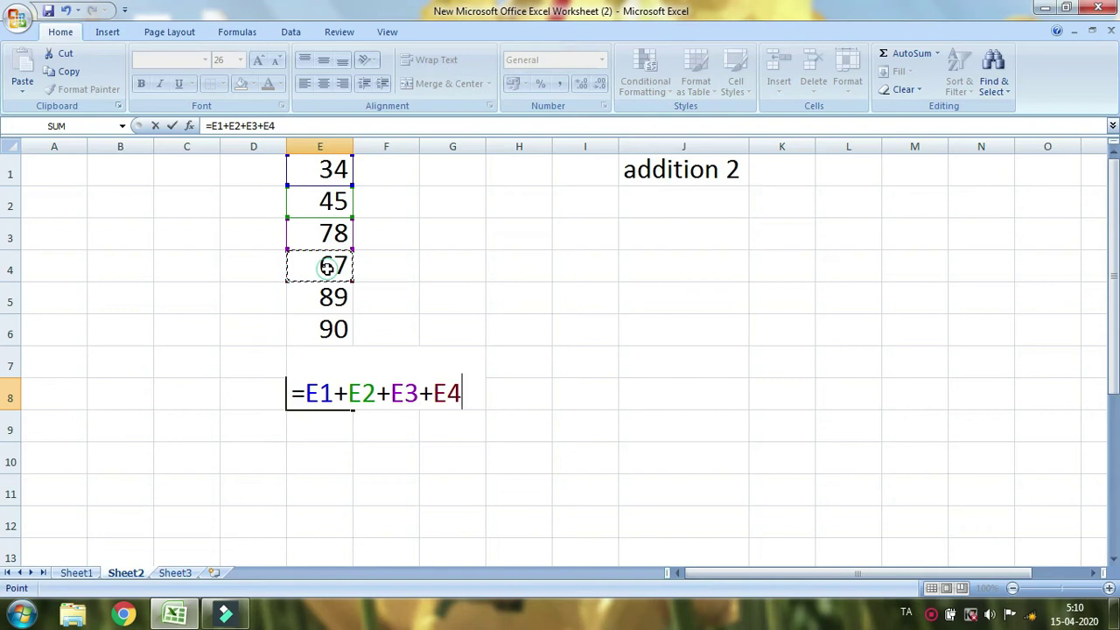
text(+)
click(320, 296)
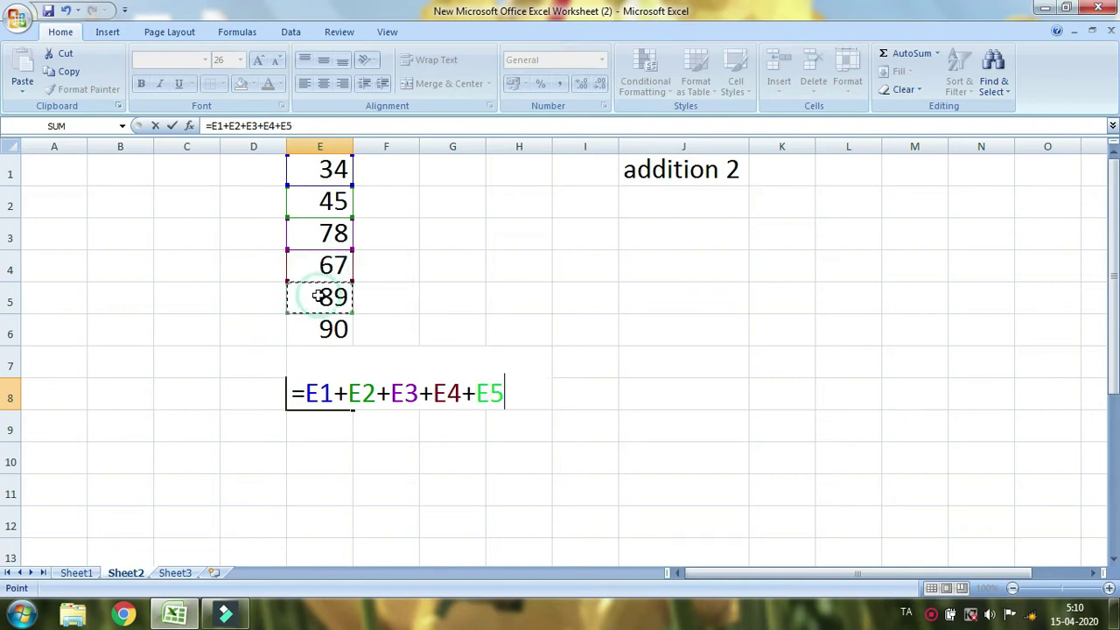
text(+)
click(324, 326)
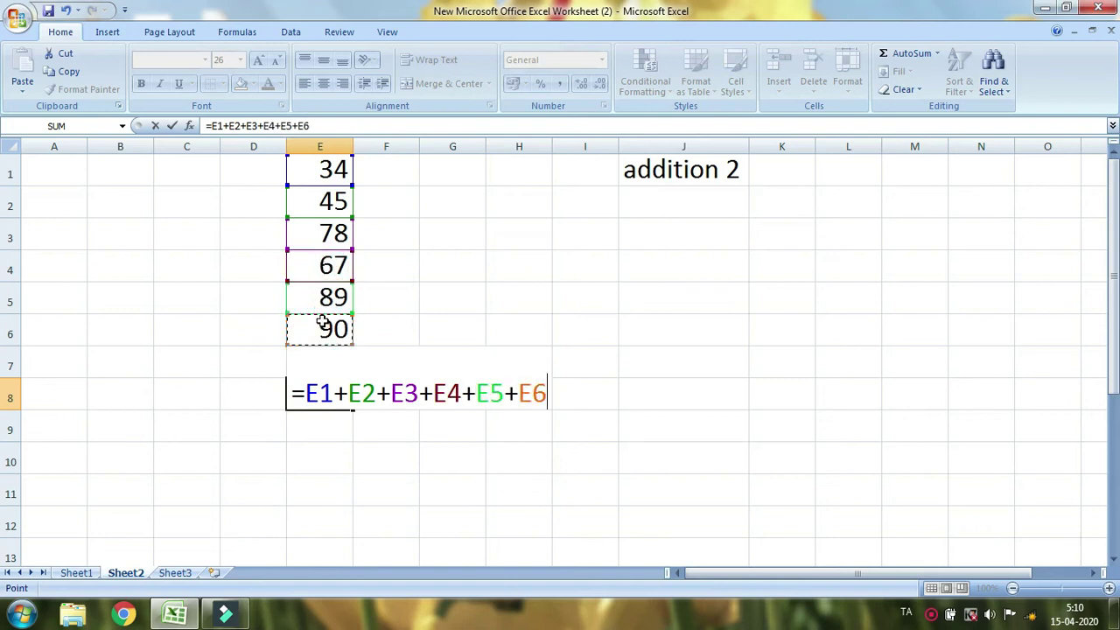
key(Return)
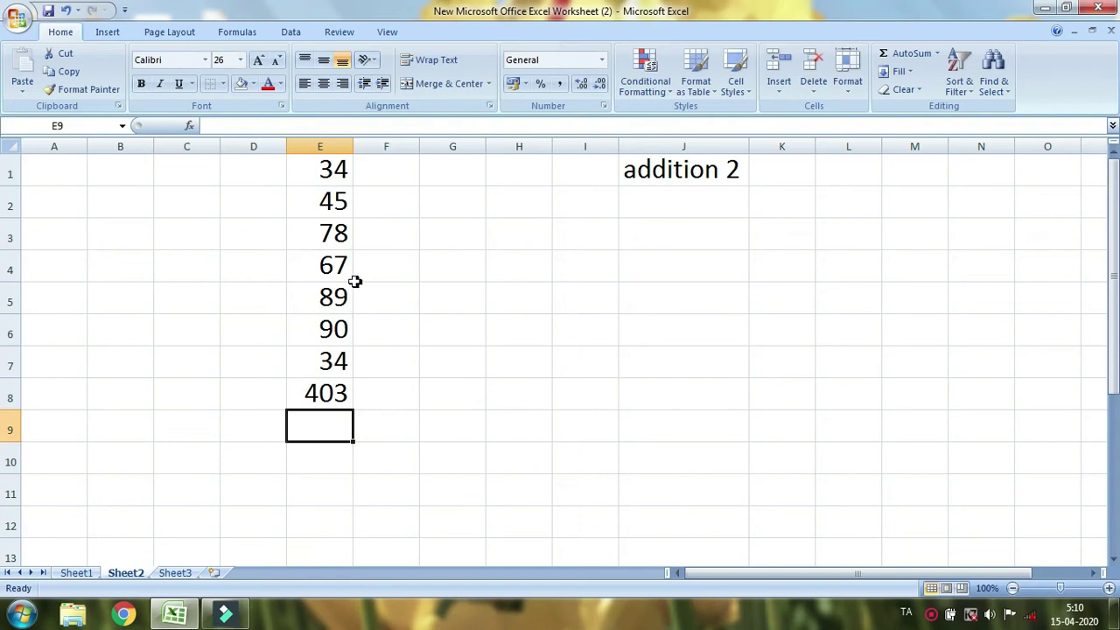
click(324, 393)
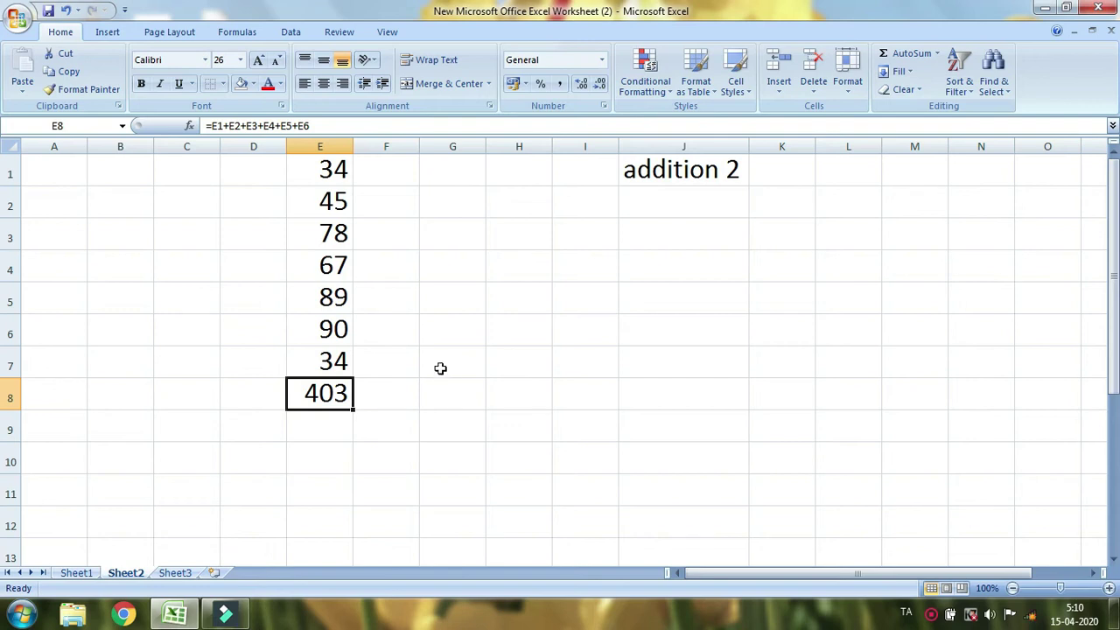
- Enter =SUM(E1:E7) in G6 so it shows 437
click(461, 335)
text(=)
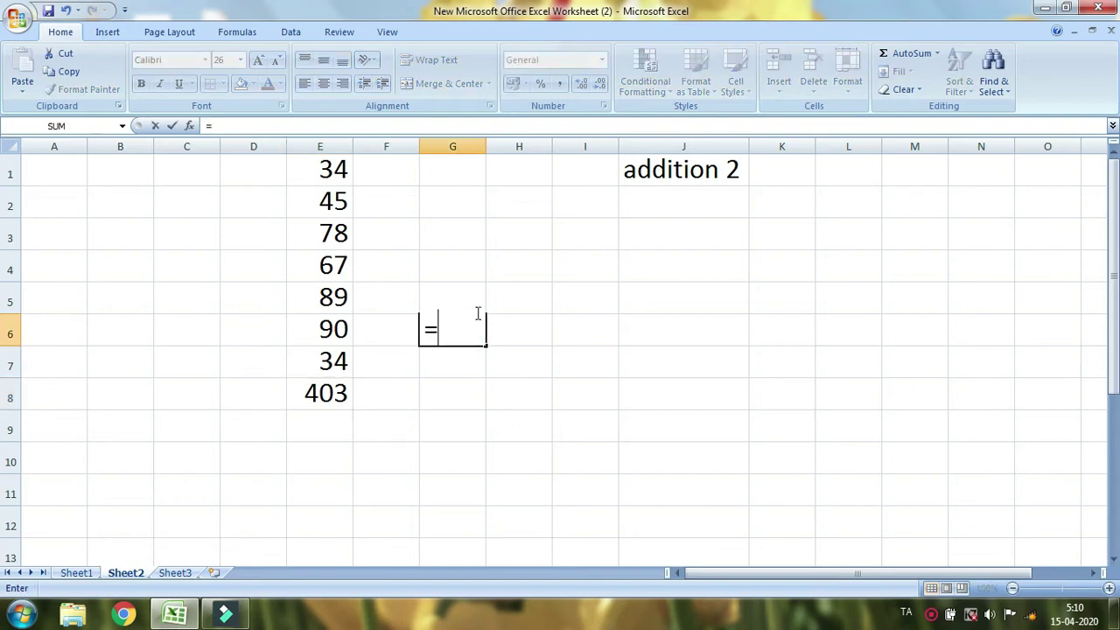
text(sum()
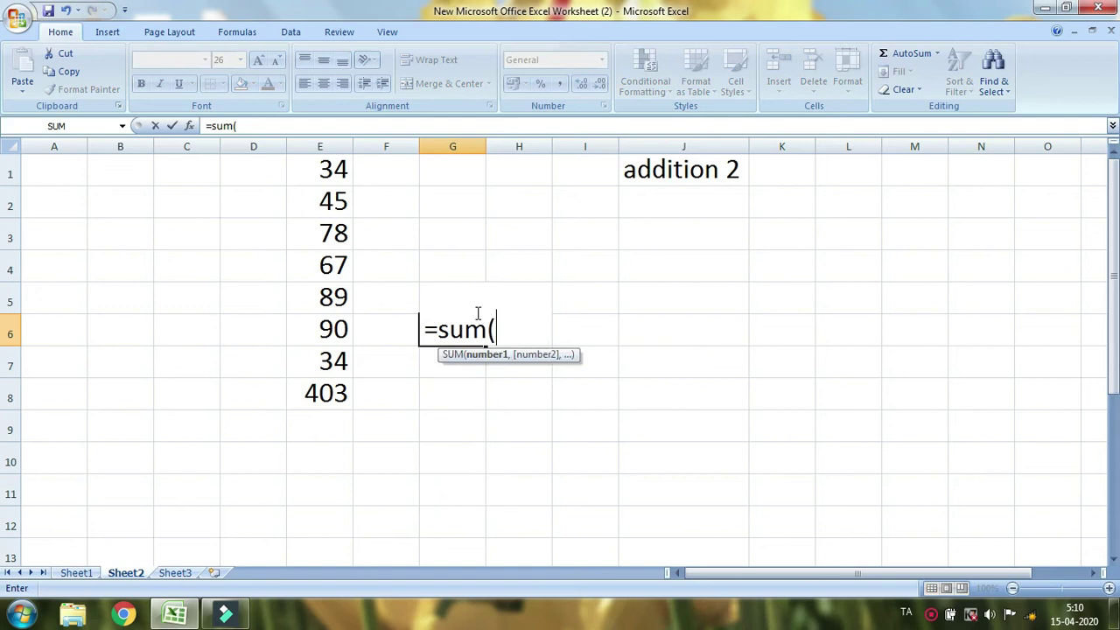
drag(317, 170, 337, 354)
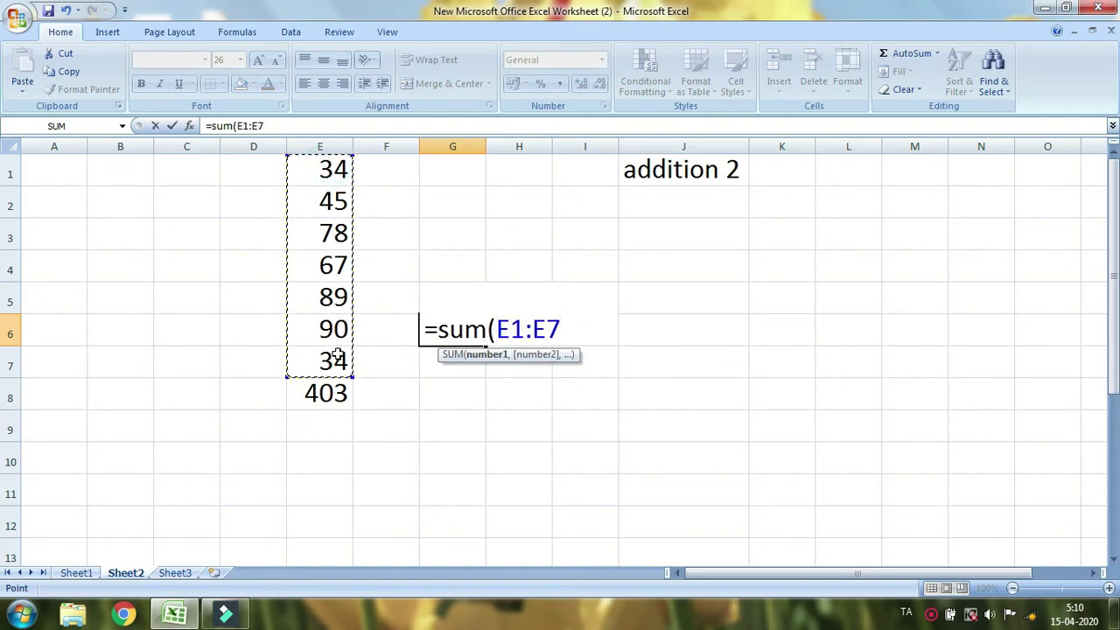
text())
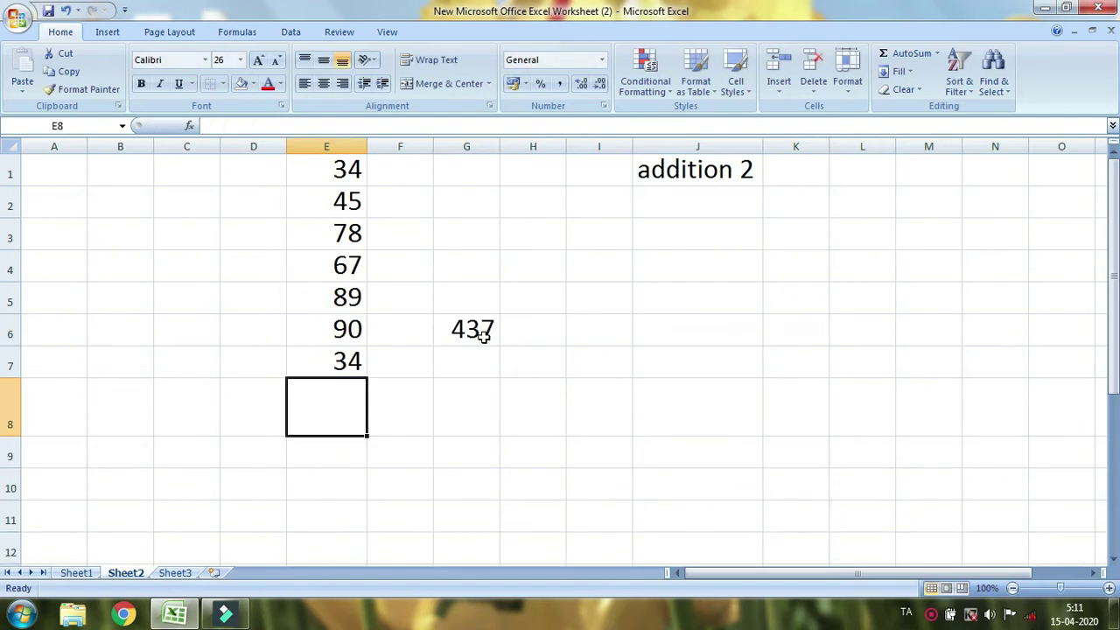
click(329, 412)
- Start a formula in E8 adding E1, E2, E3, E4 and E5
text(=)
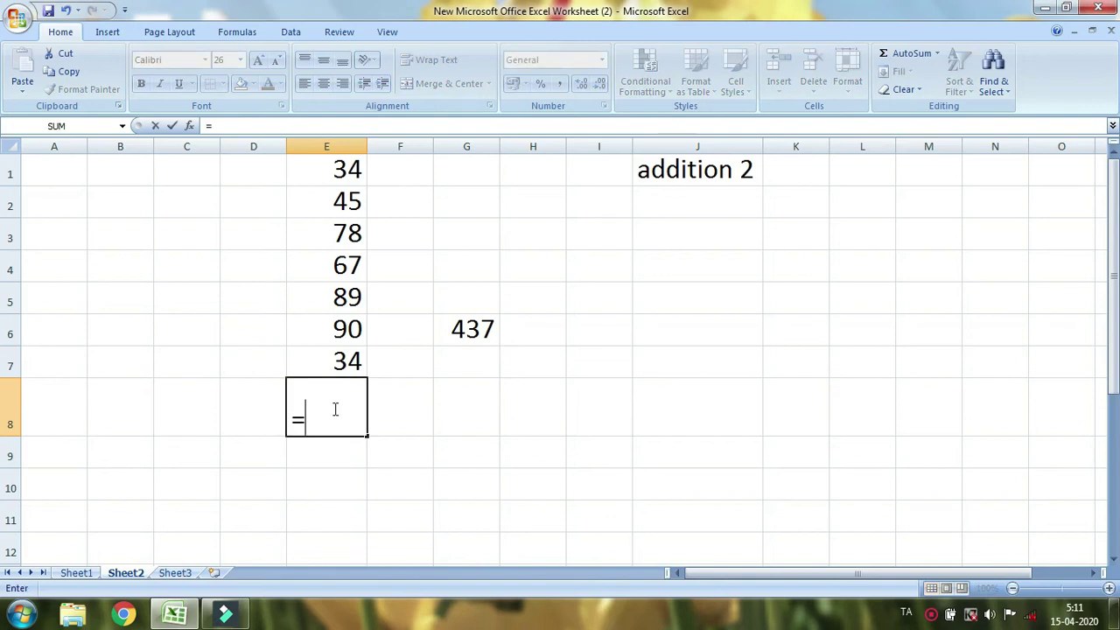
click(350, 173)
text(+)
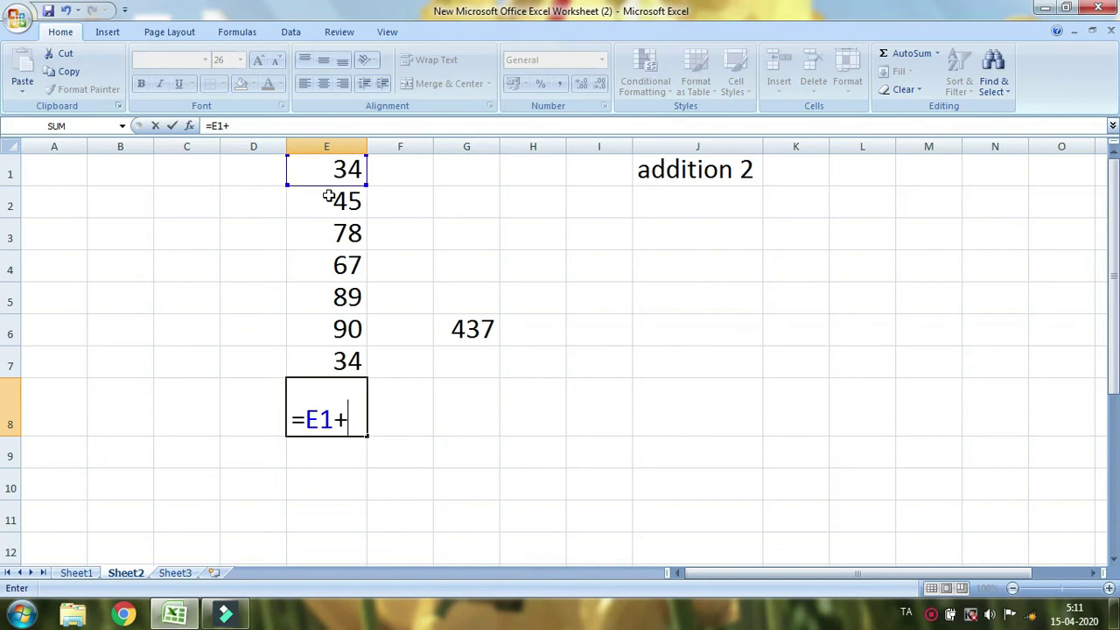
click(350, 201)
text(+)
click(348, 234)
text(+)
click(350, 262)
text(+)
click(350, 290)
- Finish E8's formula with +E6+E7, commit it to show 437, and check it
text(+)
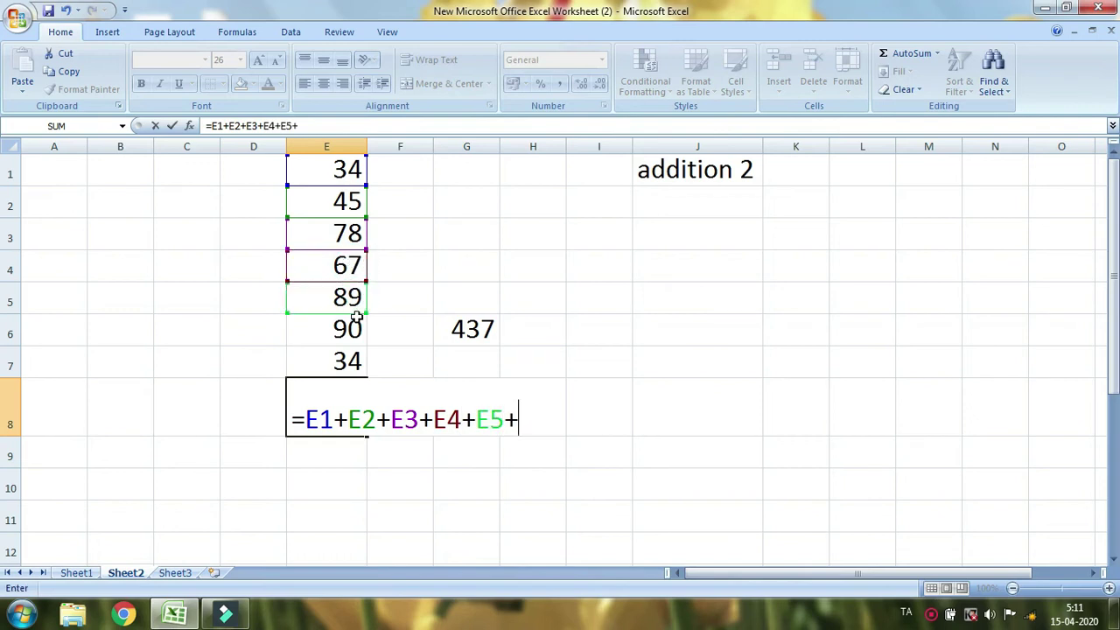
click(352, 329)
text(+)
click(354, 362)
key(Return)
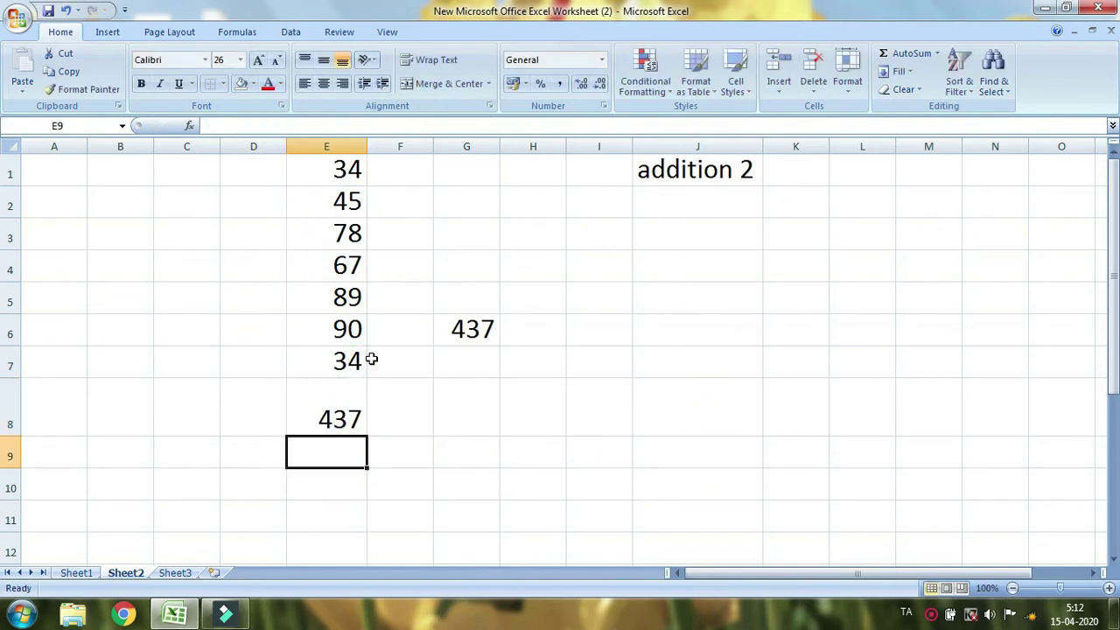
click(323, 416)
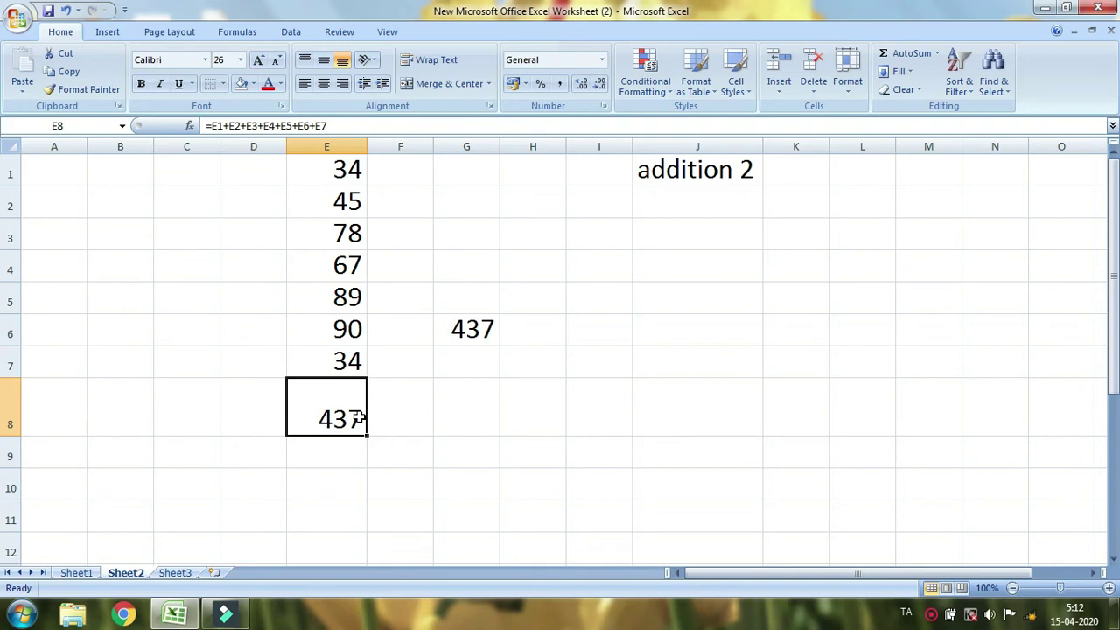
click(548, 226)
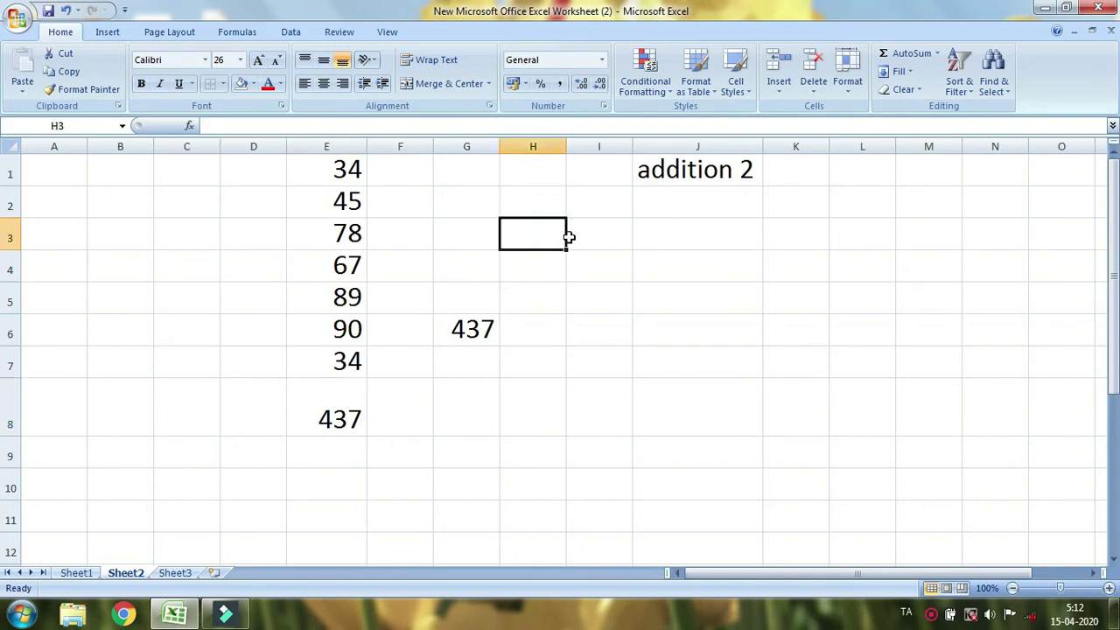
- Enter 437 in H3, 97 in H10 and 34 in J6, then review each value
text(437)
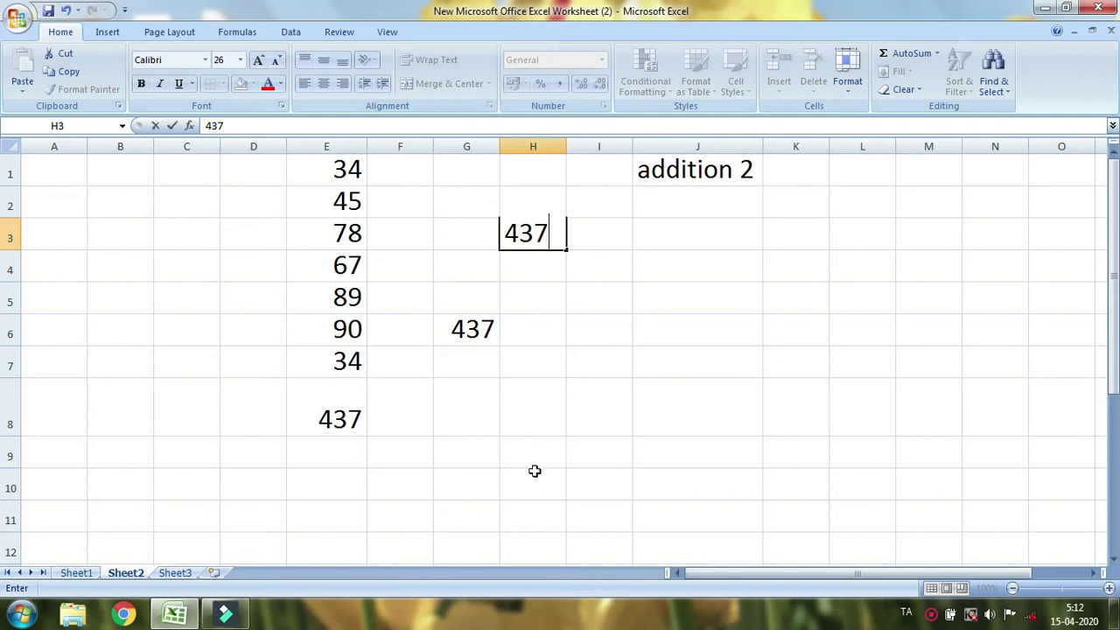
click(535, 470)
text(97)
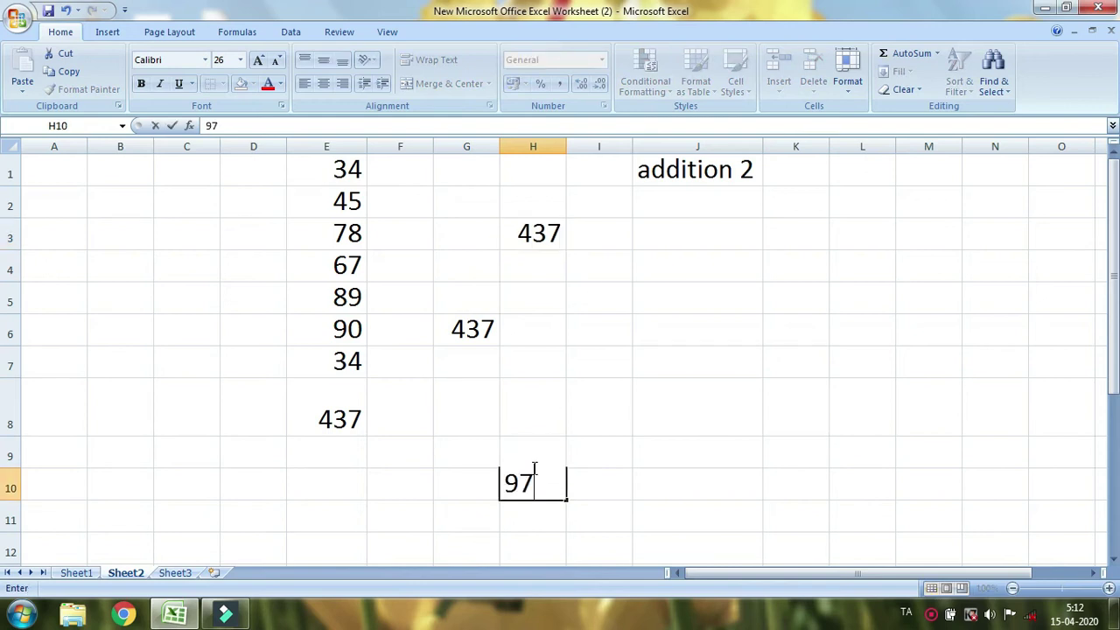
click(732, 322)
text(3)
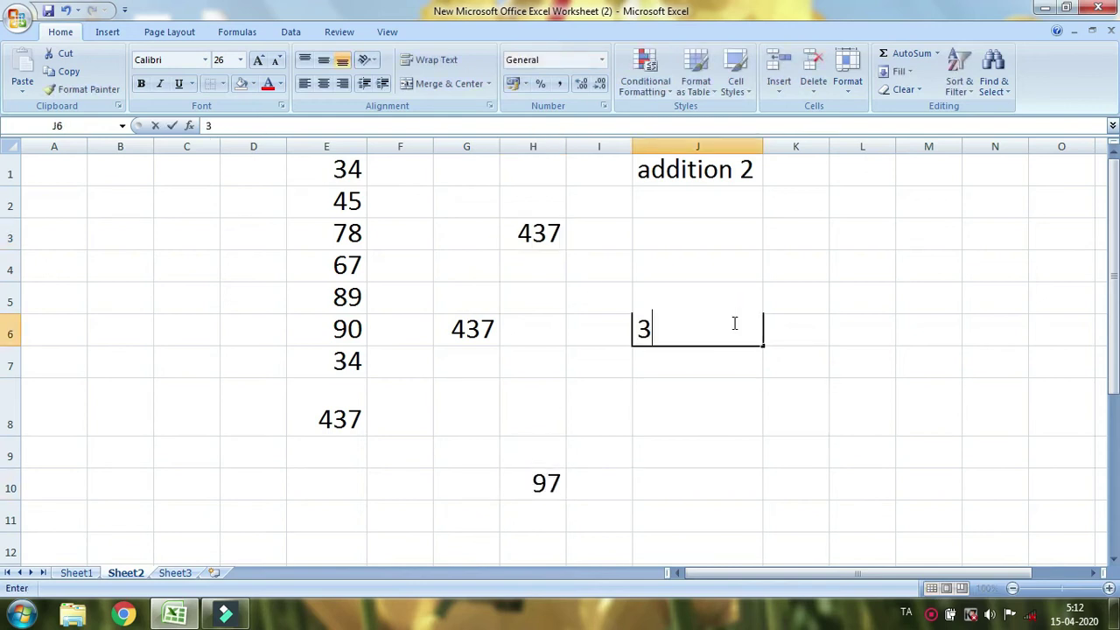
text(4)
click(707, 481)
click(536, 233)
click(738, 322)
click(554, 483)
click(470, 335)
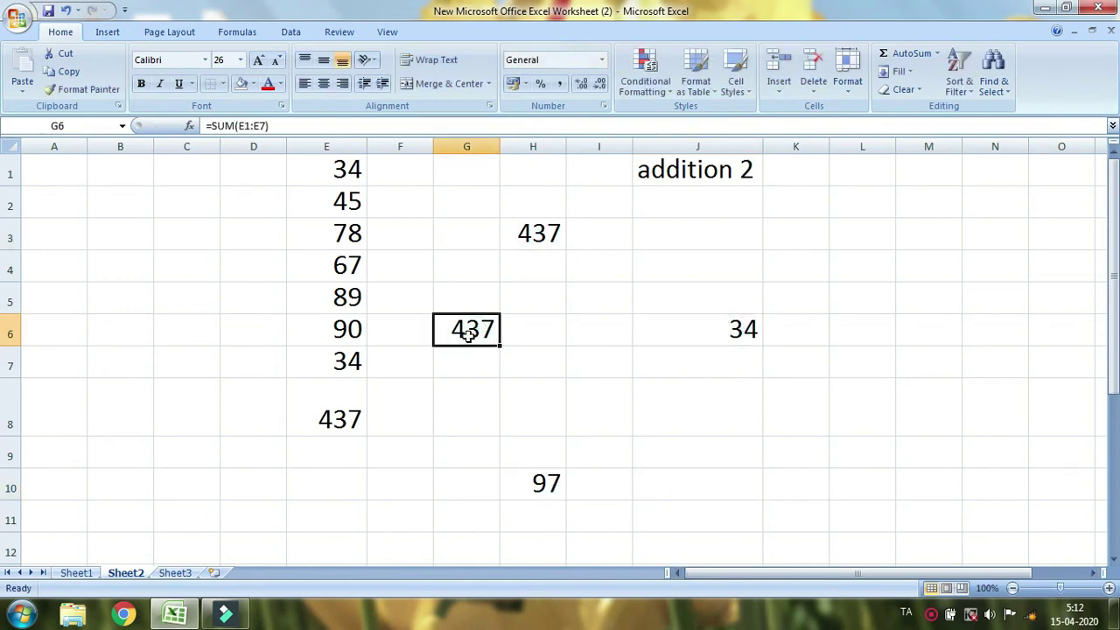
- Begin G6's new formula with a reference to H3 after trying other cells
text(=)
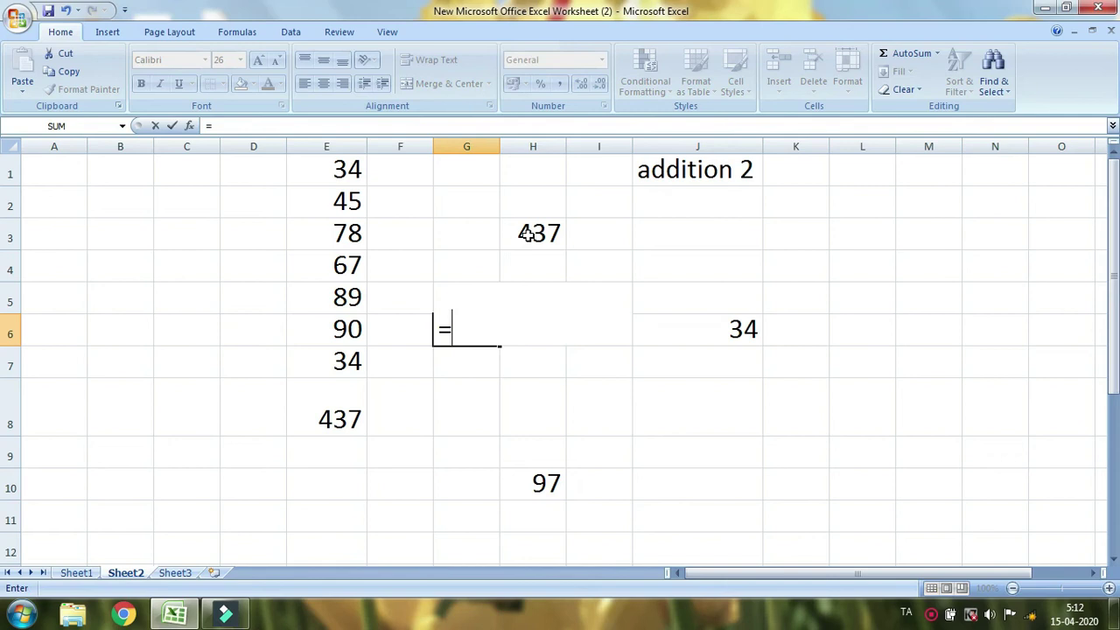
click(527, 233)
click(740, 329)
click(544, 483)
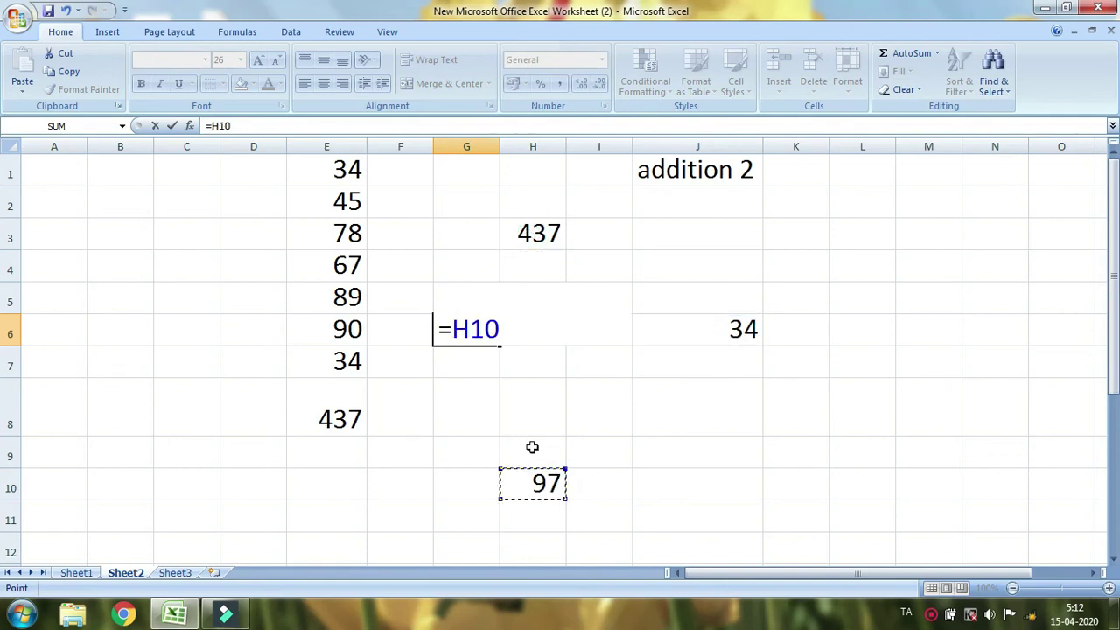
click(531, 232)
key(BackSpace)
key(BackSpace)
click(531, 232)
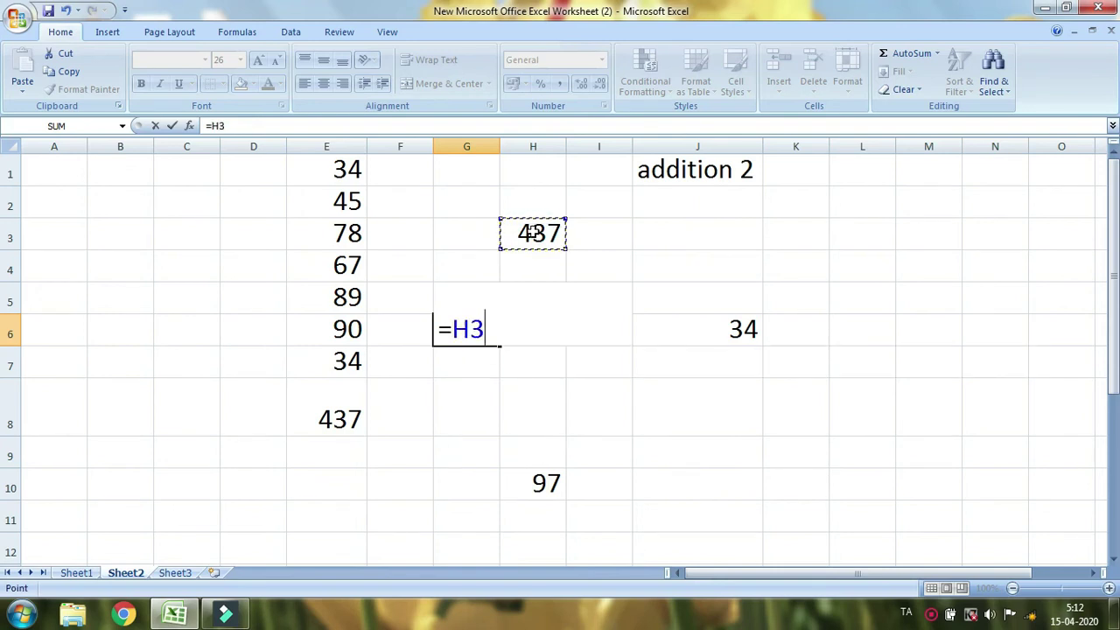
- Complete G6 as =H3+J6+H10 and commit it, showing 568
text(+)
click(735, 329)
text(+)
click(558, 481)
text(+)
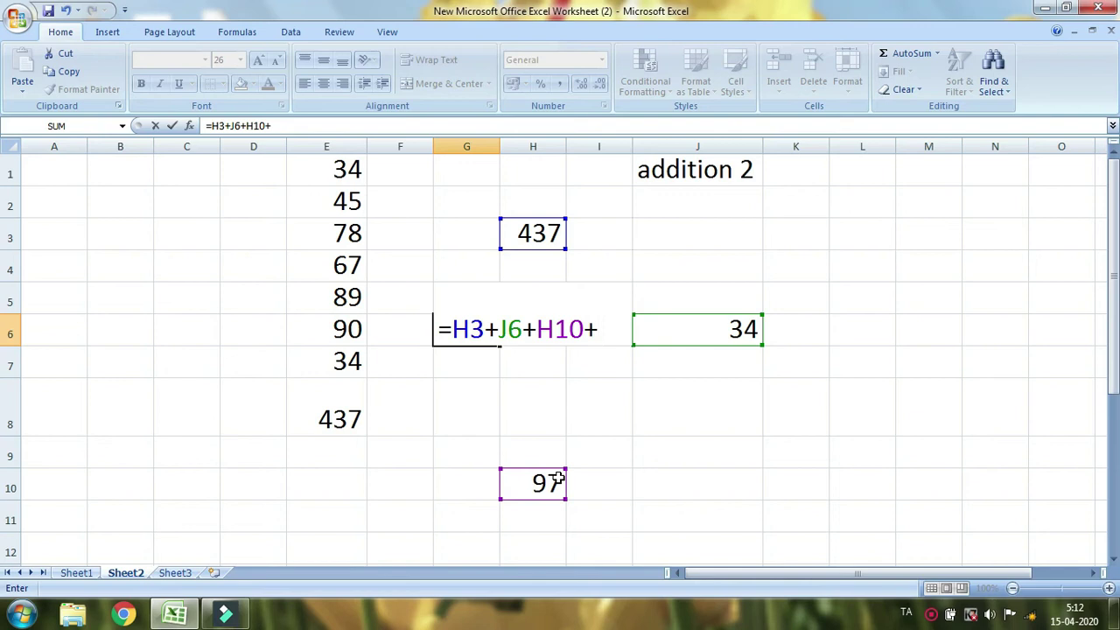
key(BackSpace)
key(Return)
- Review G6's formula against the values in H3, J6, H10 and column E
click(471, 329)
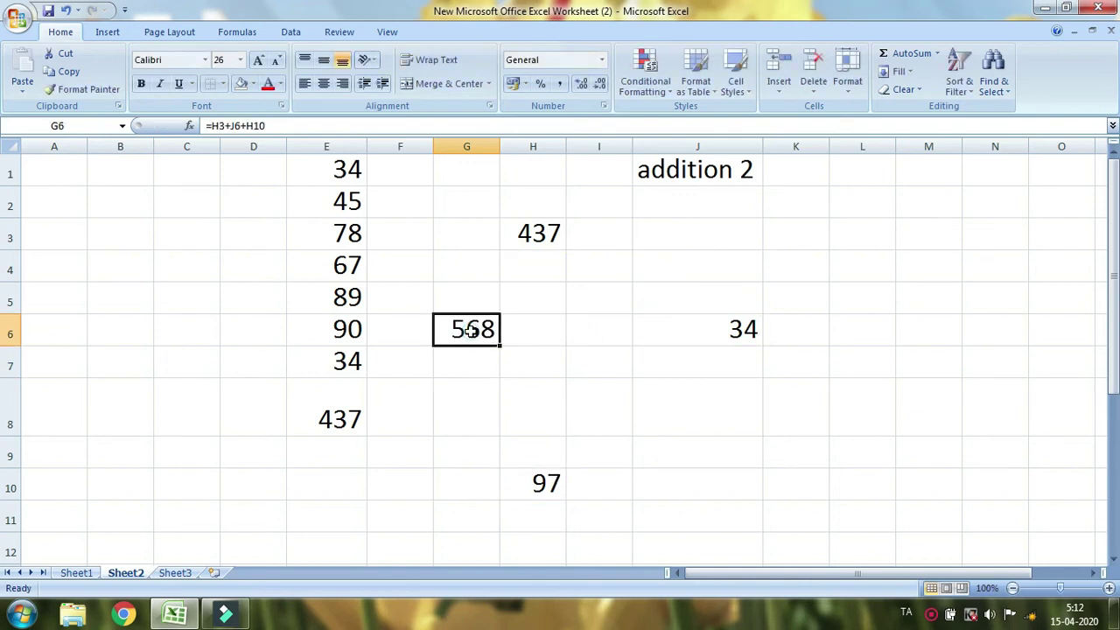
click(535, 233)
click(742, 329)
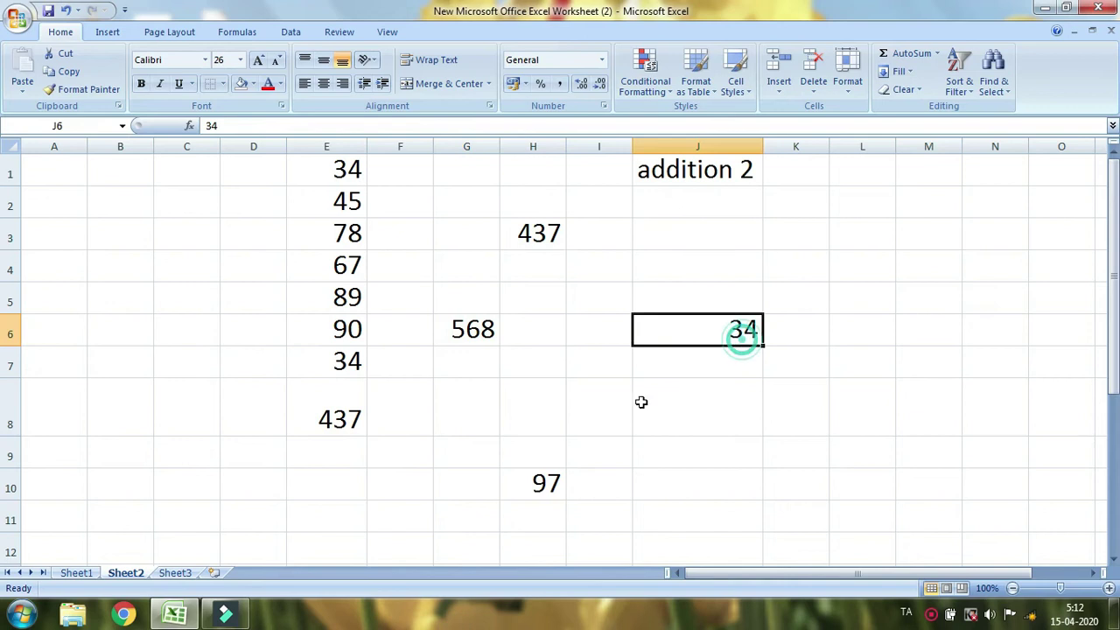
click(530, 482)
click(469, 329)
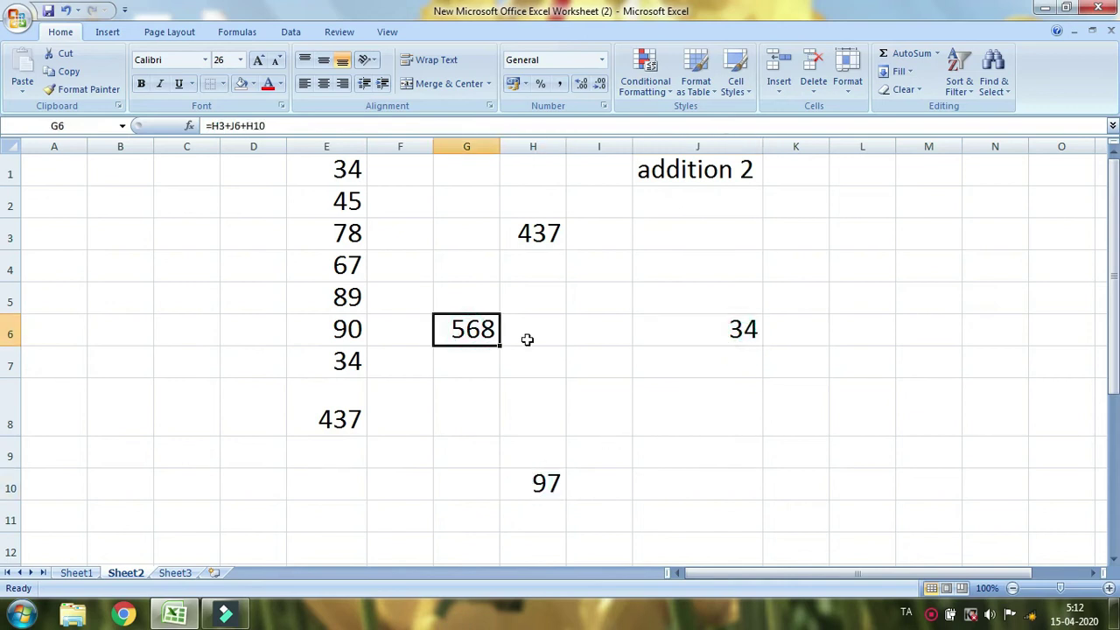
drag(354, 169, 340, 350)
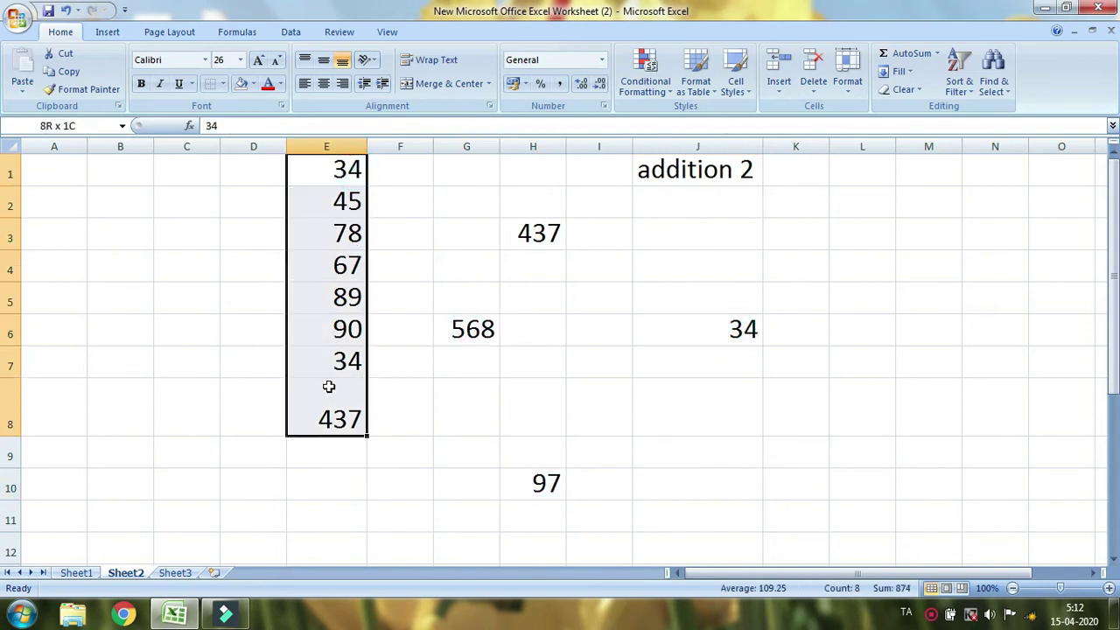
click(532, 232)
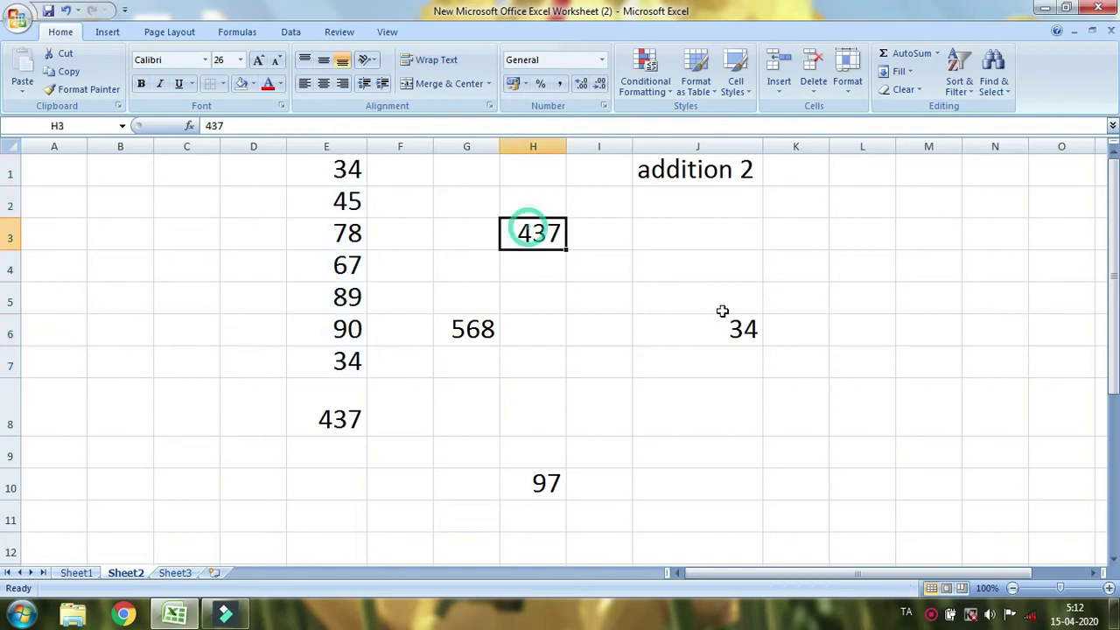
click(751, 335)
click(525, 482)
click(525, 229)
click(752, 331)
click(528, 477)
click(546, 233)
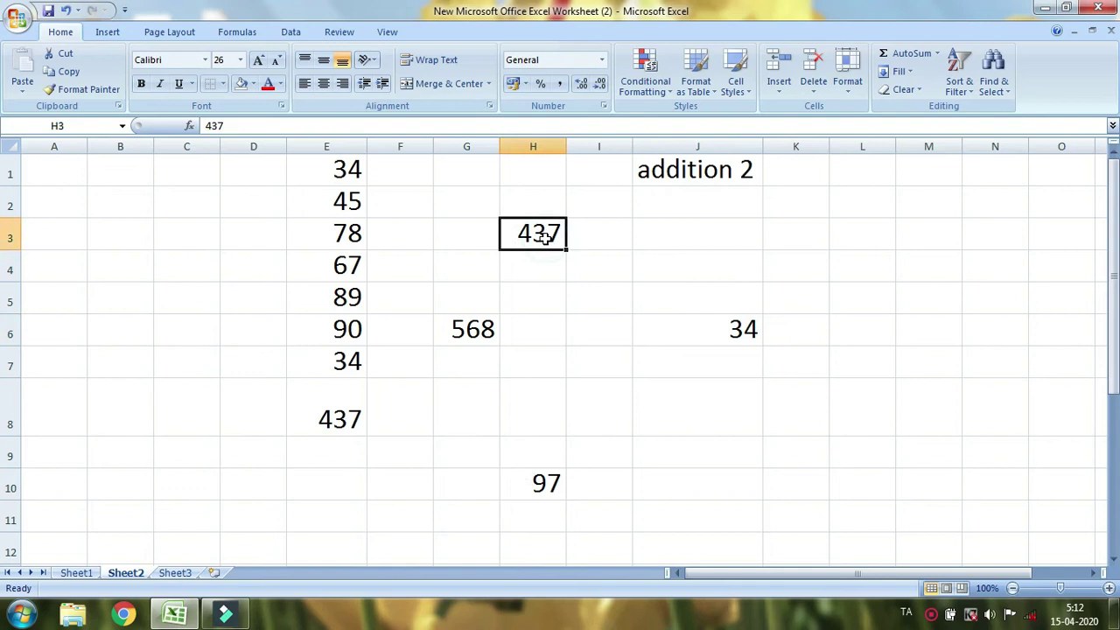
click(468, 360)
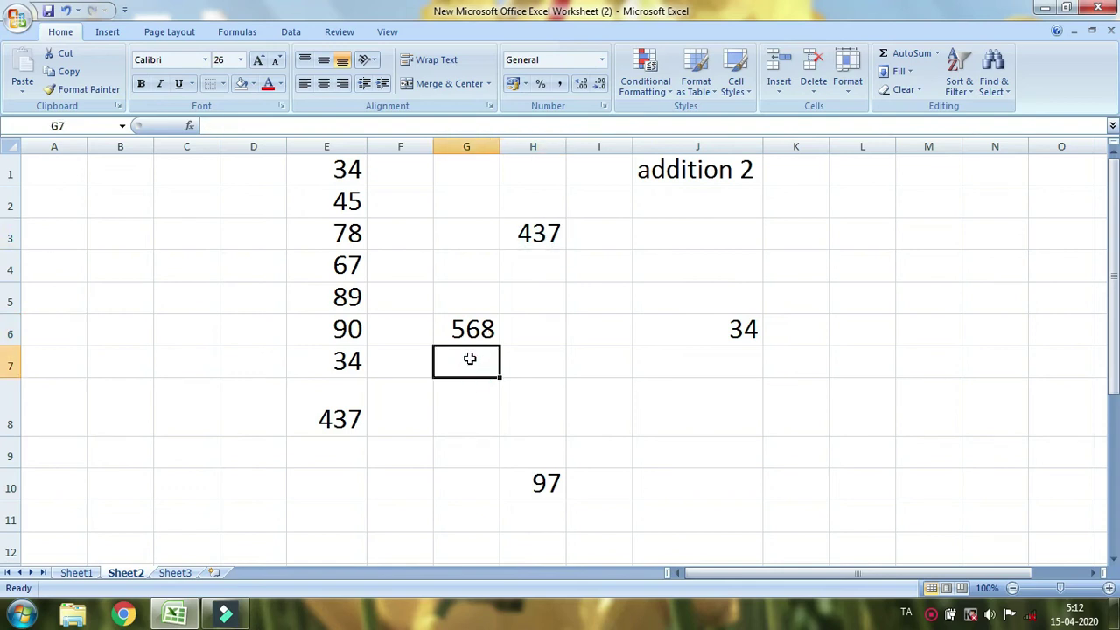
click(54, 180)
text(=)
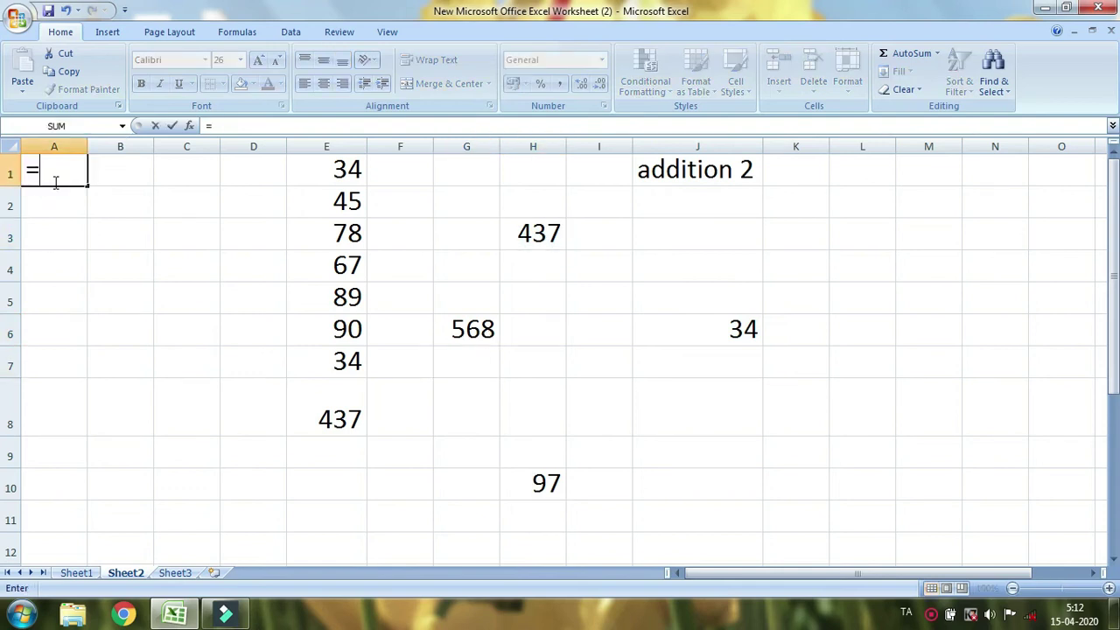
text(sum))
key(BackSpace)
text(()
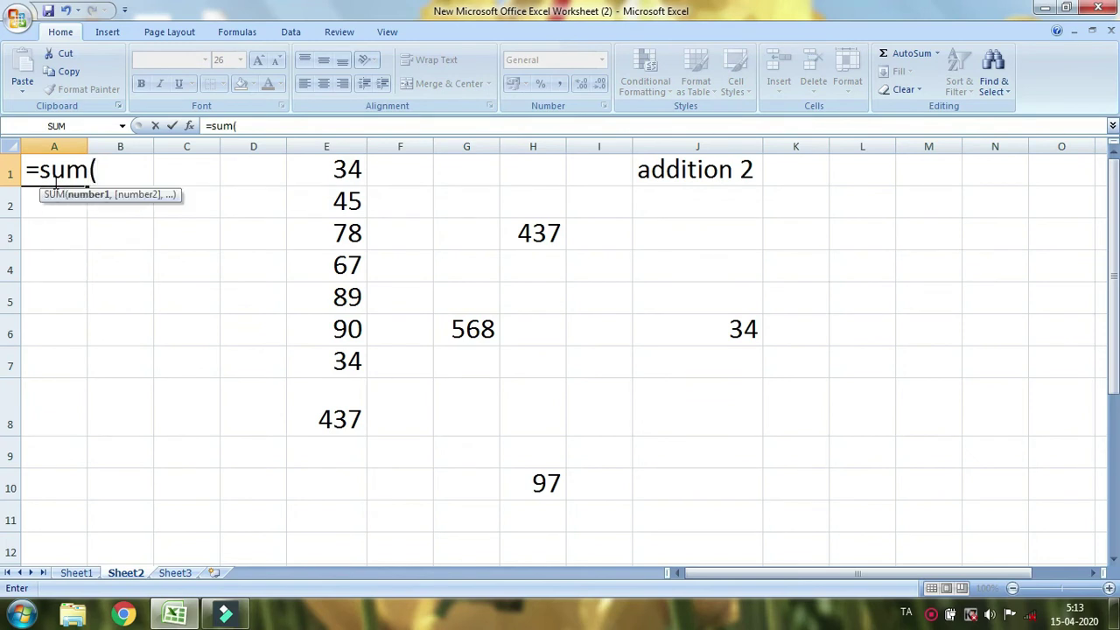
drag(301, 169, 340, 361)
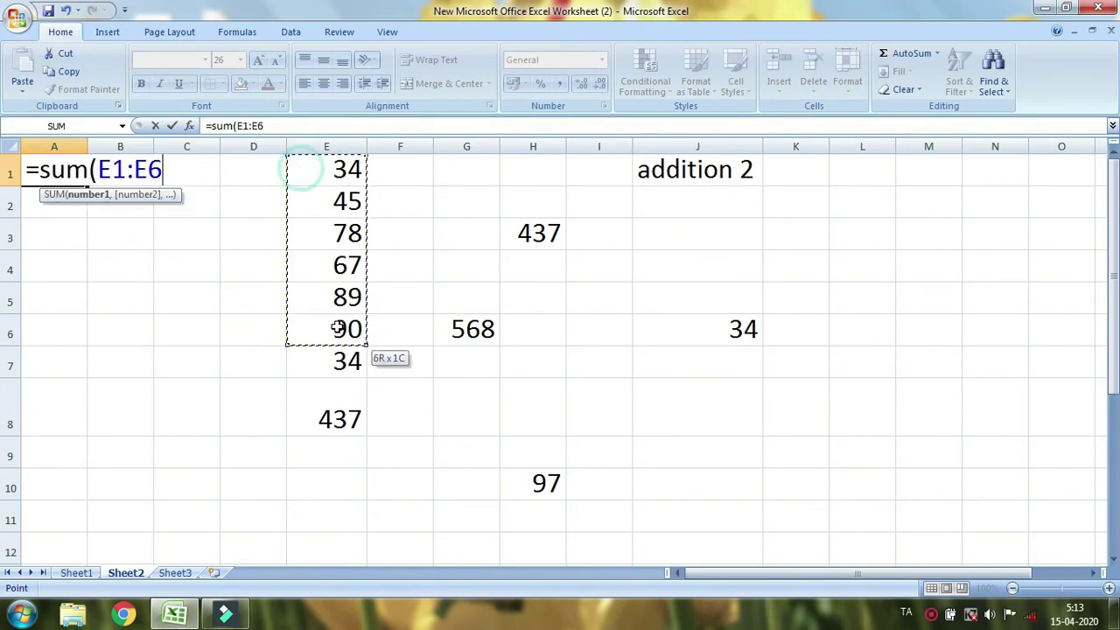
text())
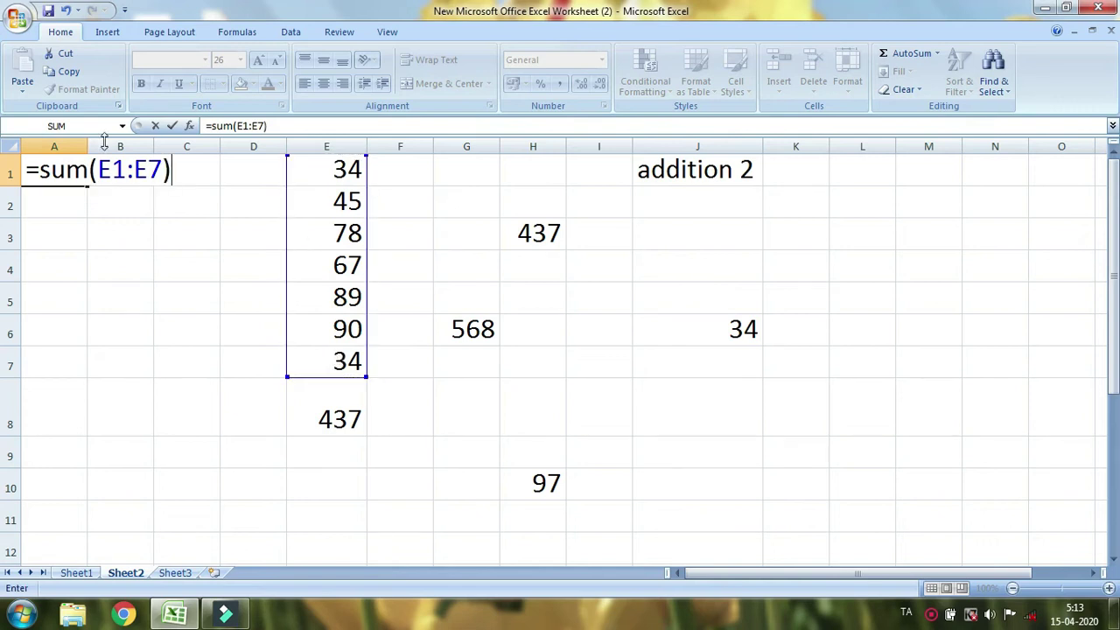
click(42, 200)
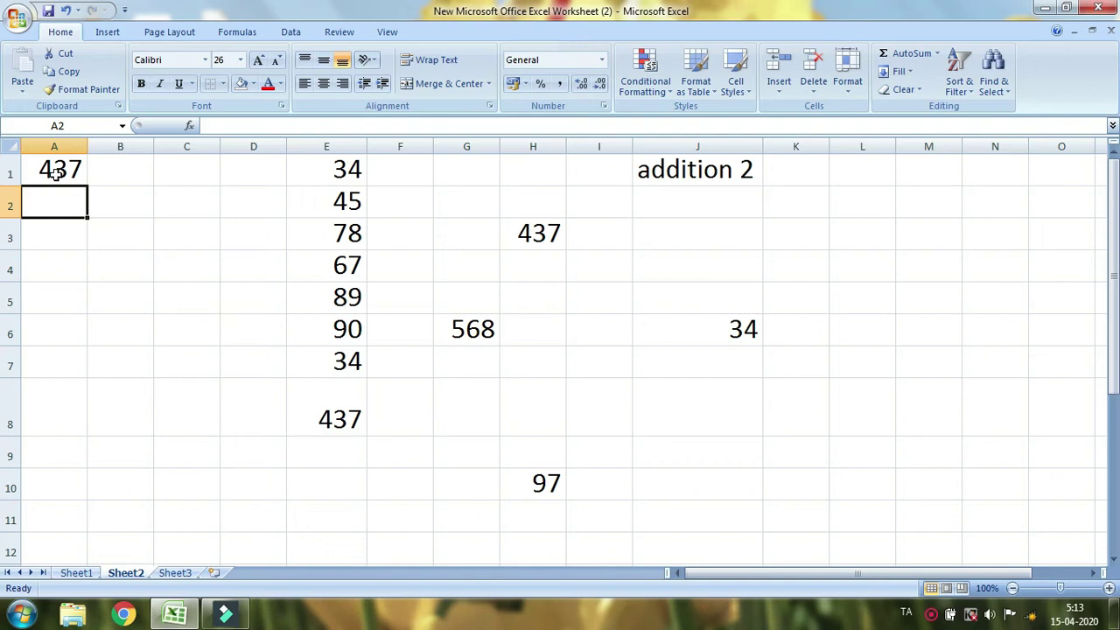
click(55, 170)
key(Delete)
click(66, 200)
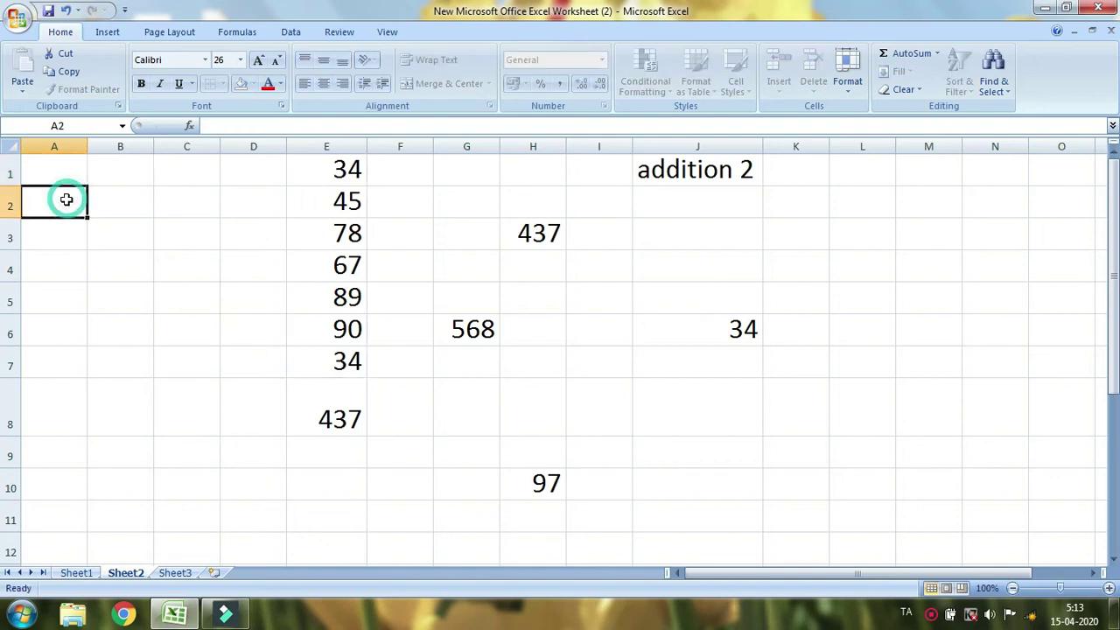
text(=)
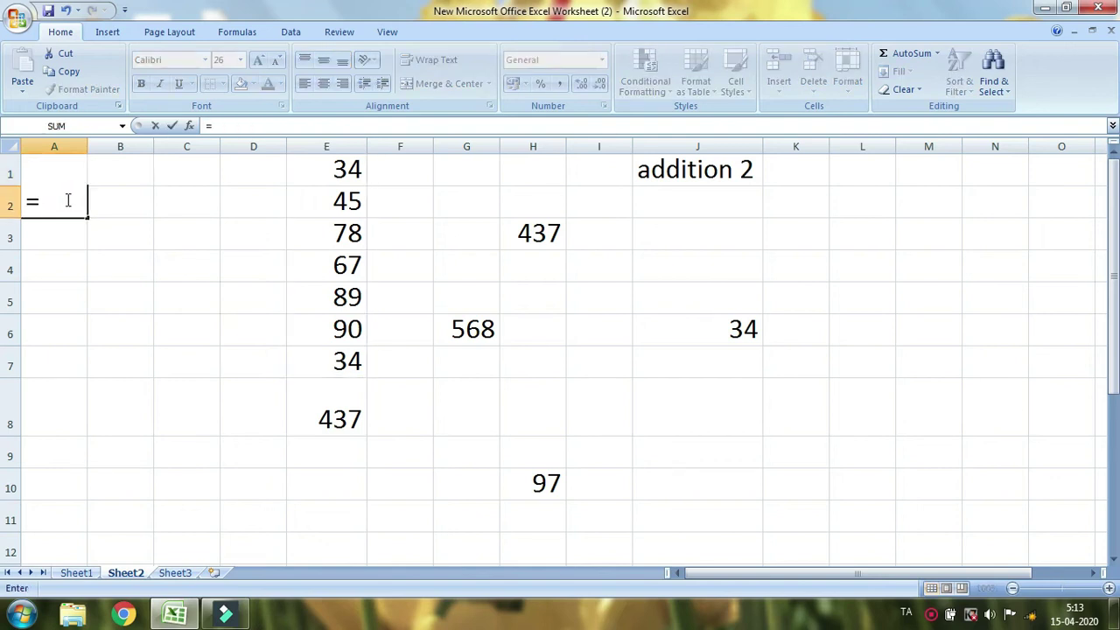
click(349, 169)
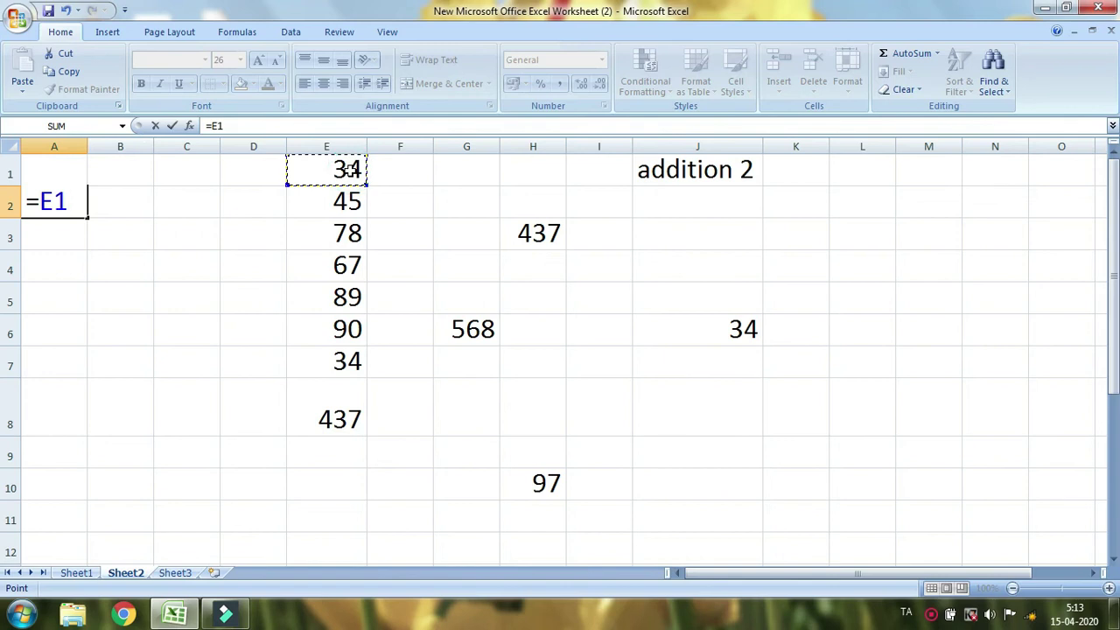
text(+)
click(359, 201)
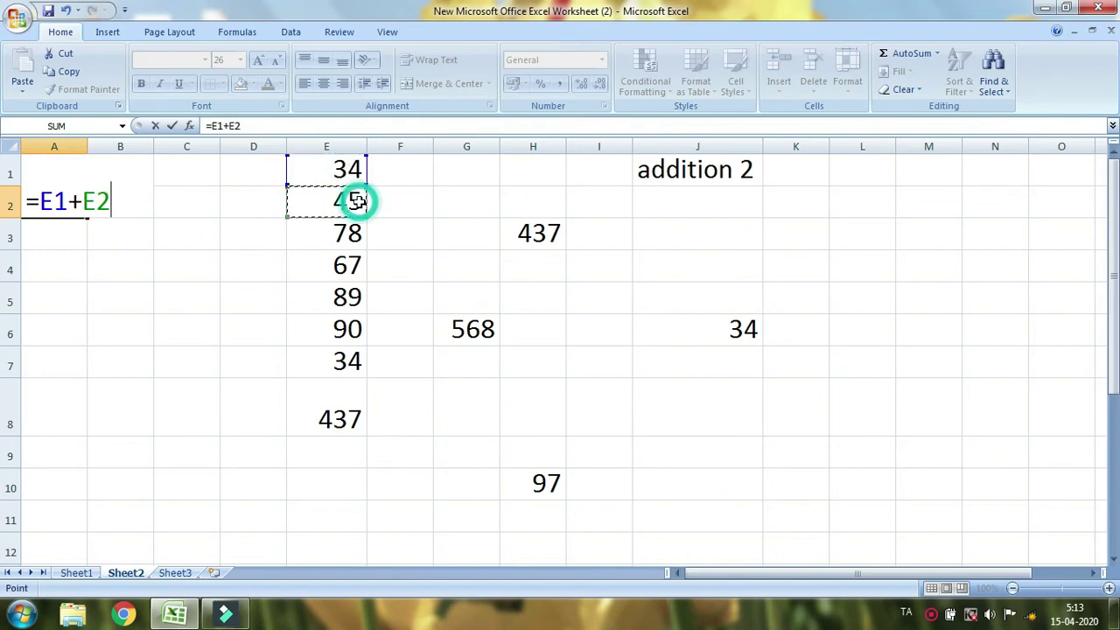
text(+)
click(348, 232)
text(+)
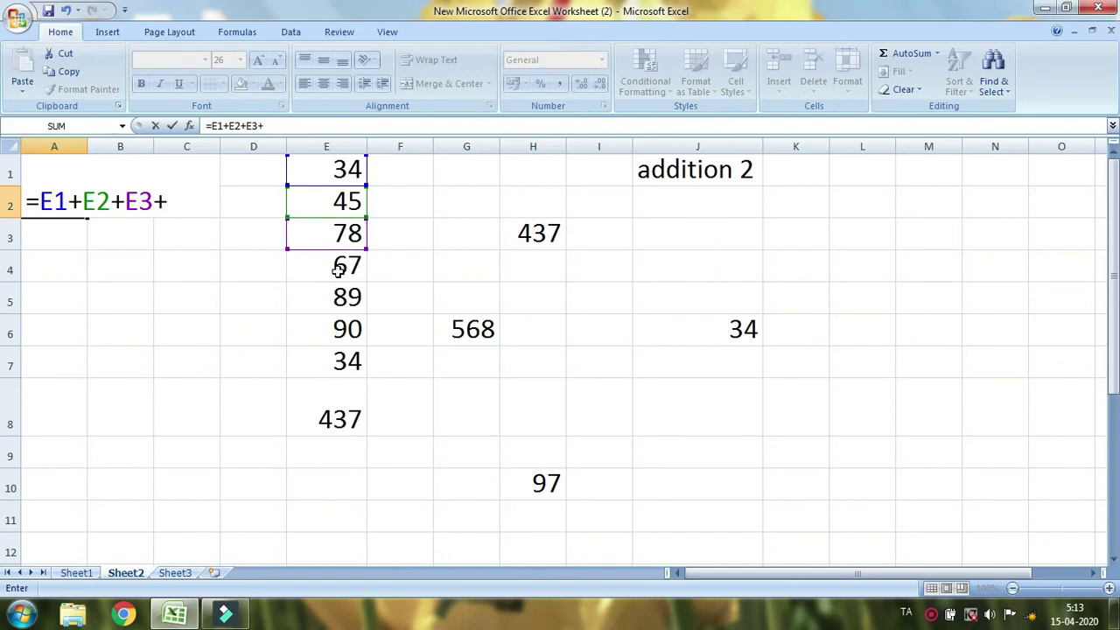
click(339, 267)
text(+)
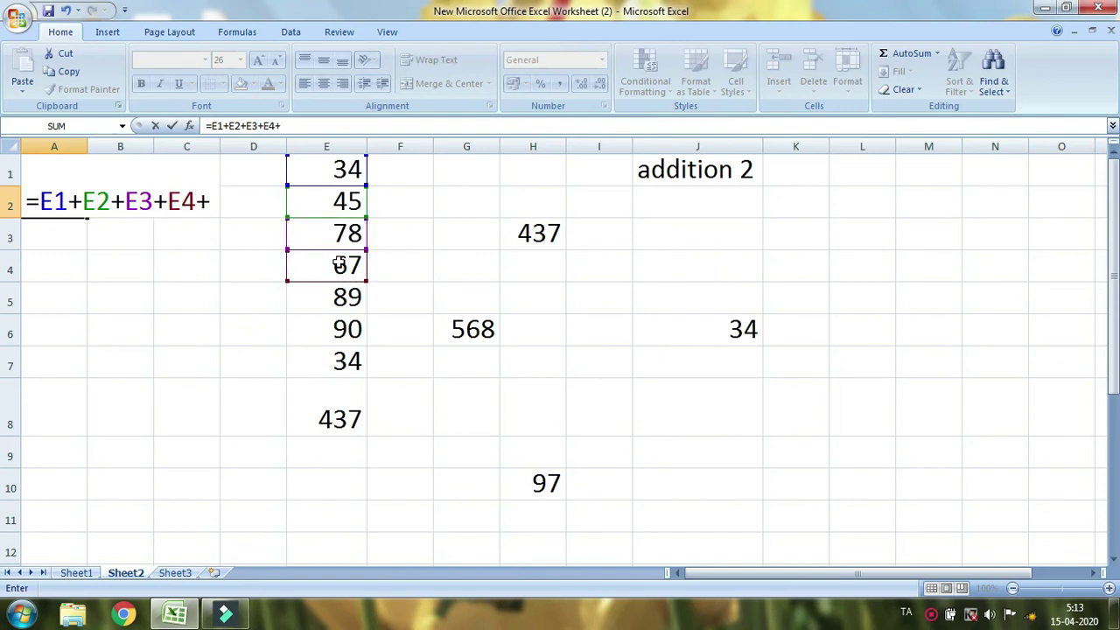
click(335, 297)
key(Return)
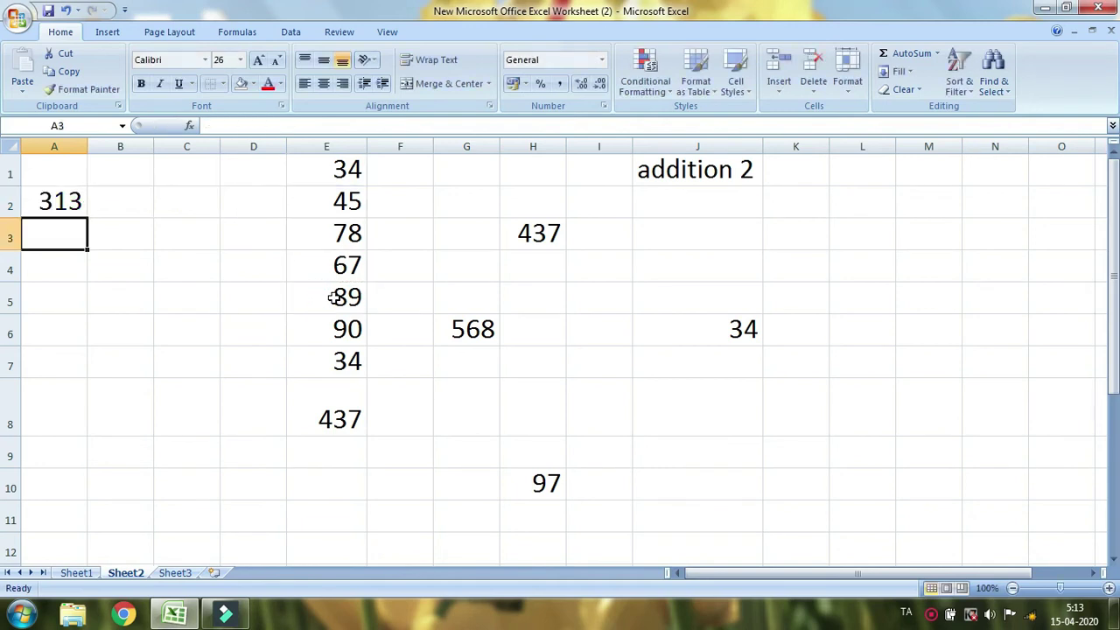
click(64, 204)
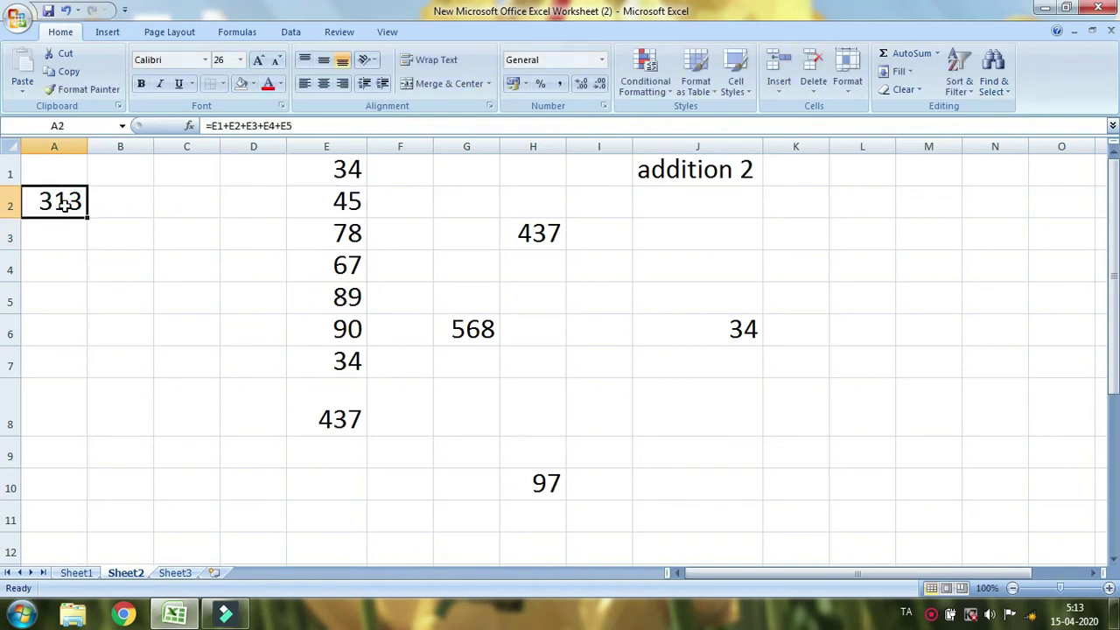
double_click(64, 204)
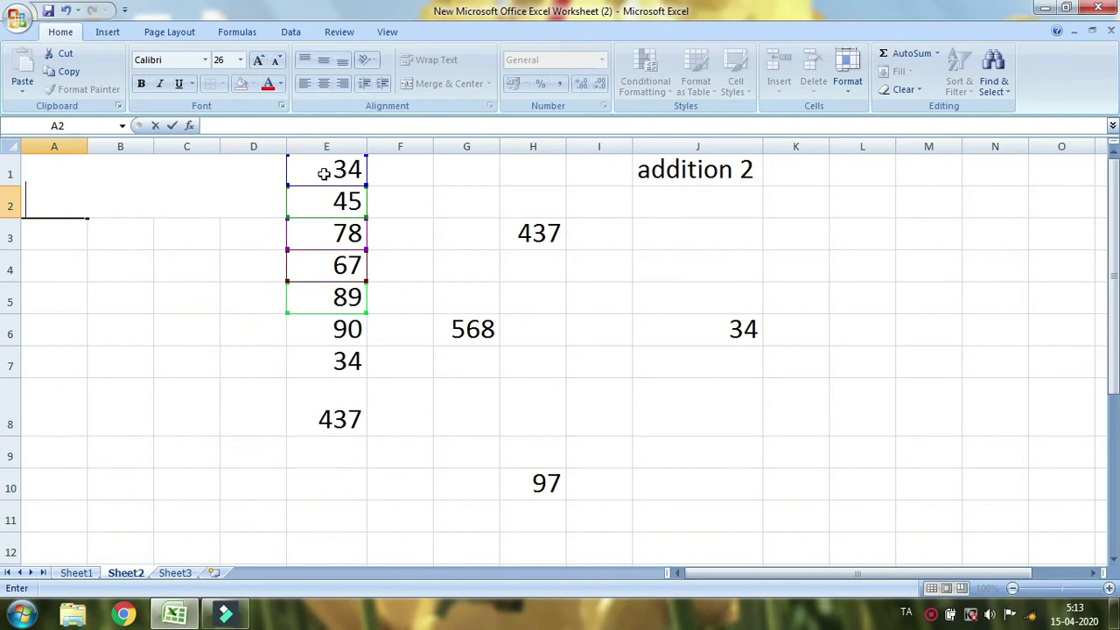
click(72, 242)
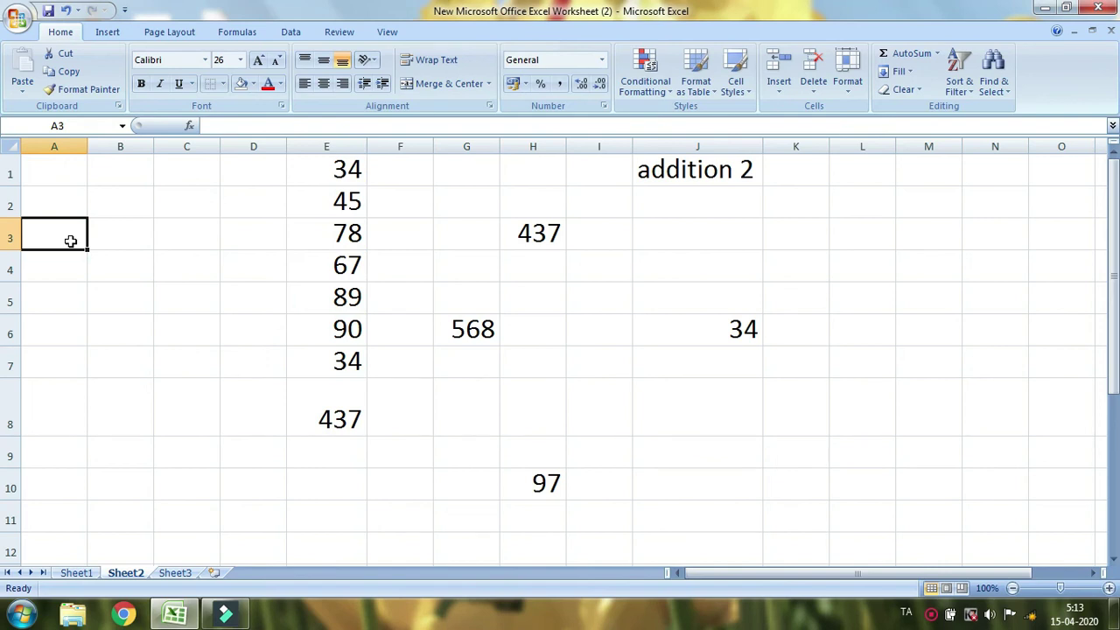
- Enter =34+45+78+67+89 in A3 to get 313, then select A1:K10
text(=)
text(34)
text(+)
text(345)
key(BackSpace)
key(BackSpace)
key(BackSpace)
text(45)
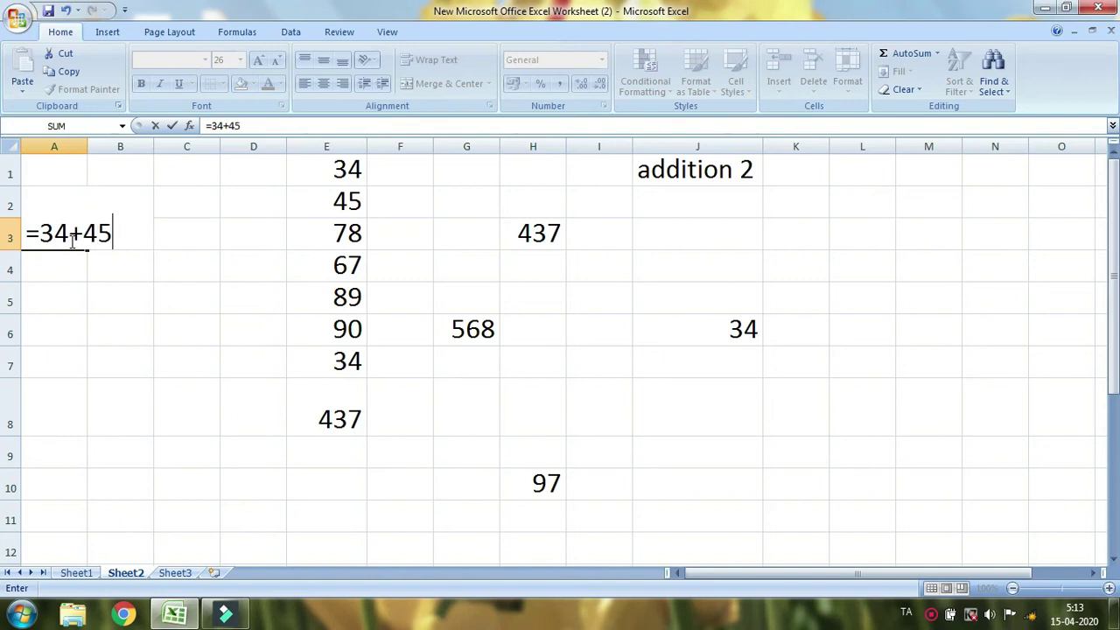
text(+)
text(78+)
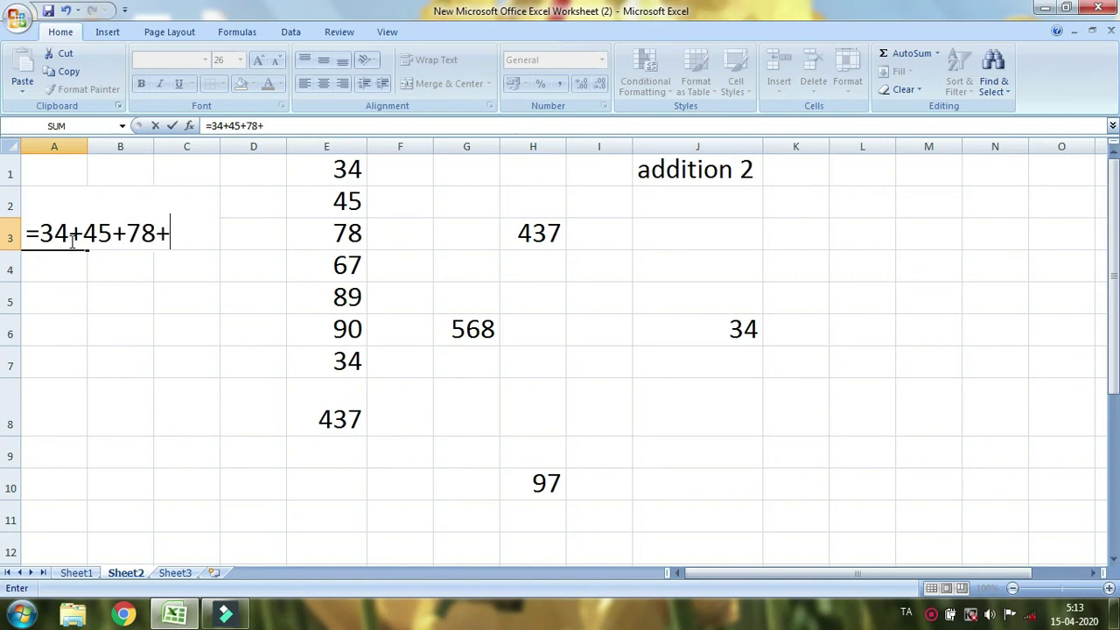
text(67)
text(+89)
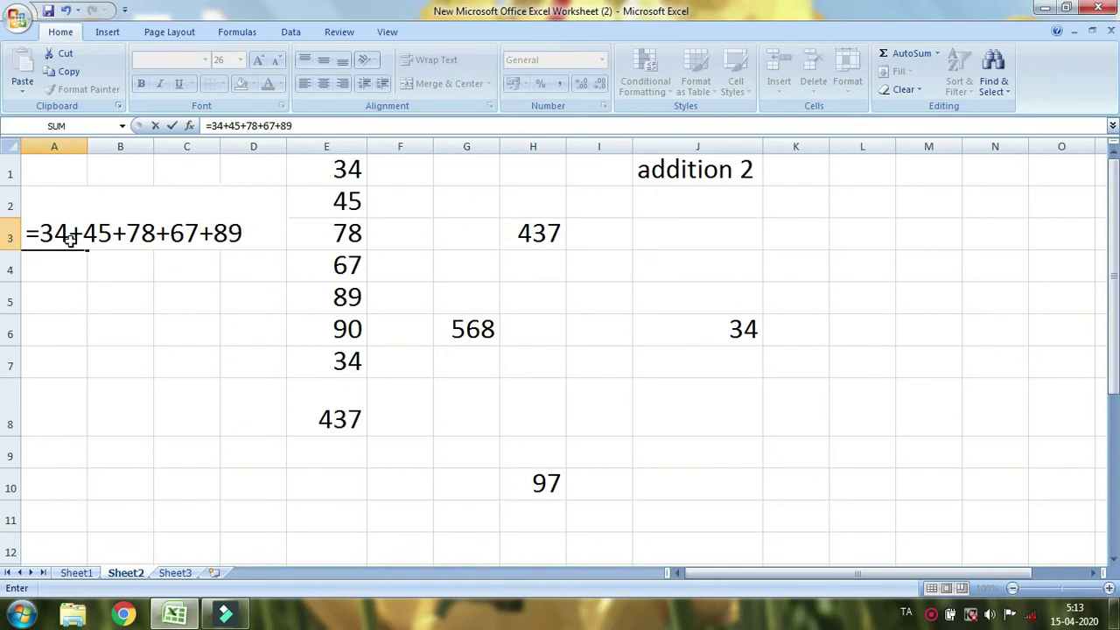
key(Return)
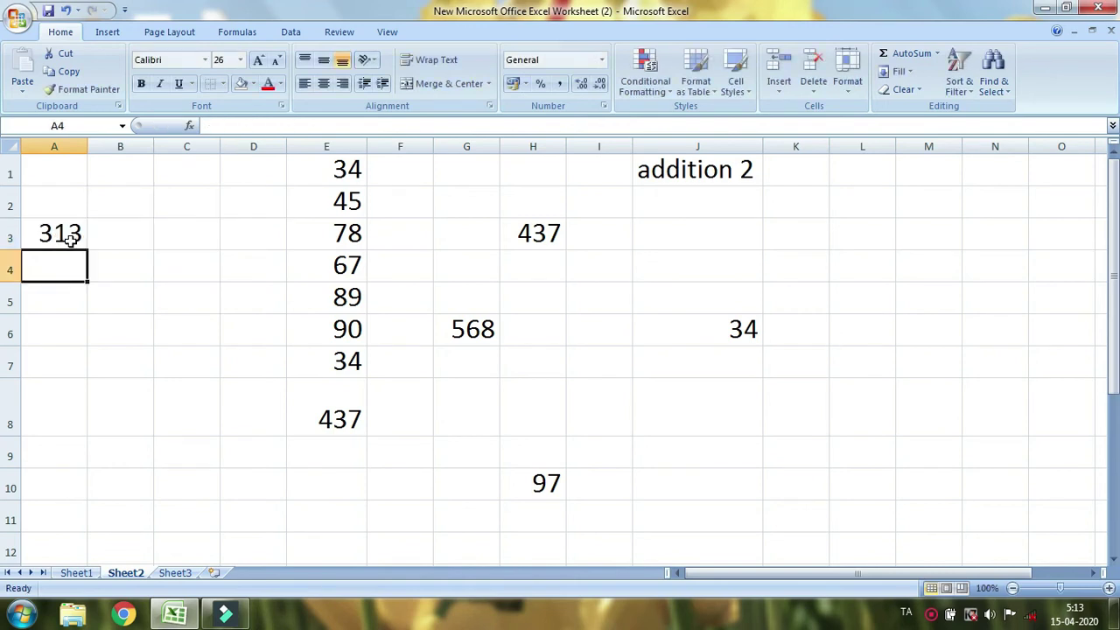
click(68, 238)
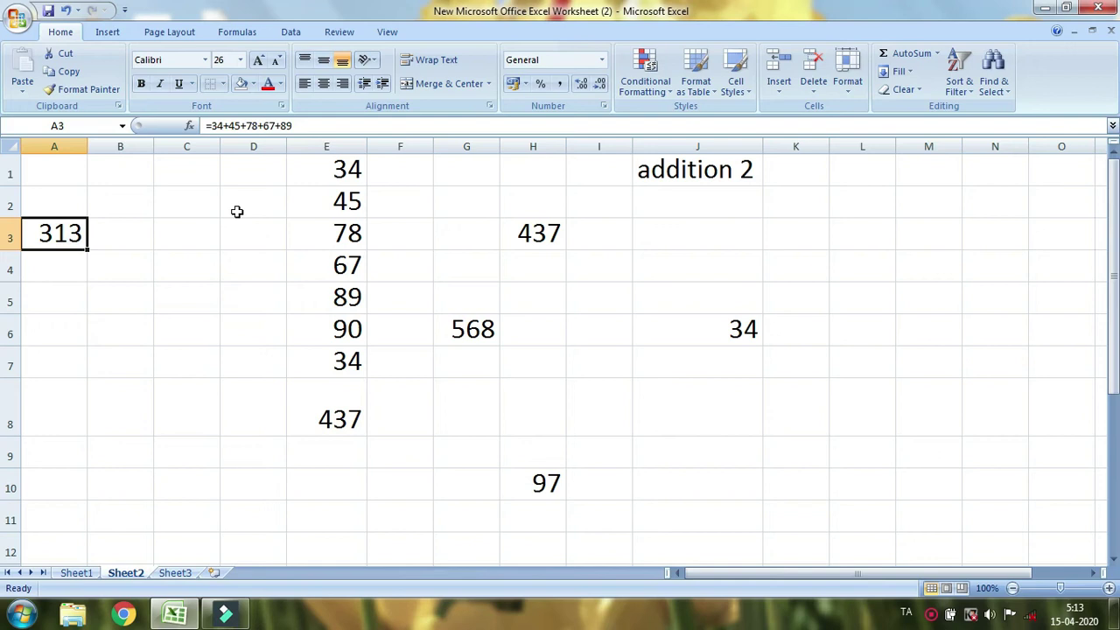
click(66, 157)
drag(166, 170, 766, 475)
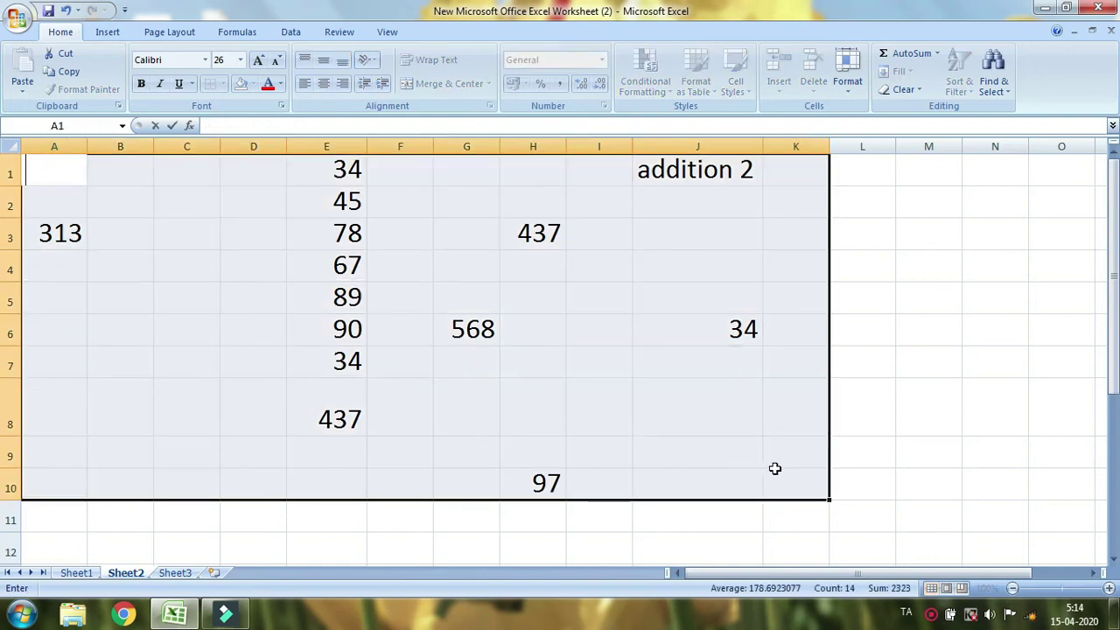
- Select the entire sheet and delete all of its data
click(49, 260)
click(46, 164)
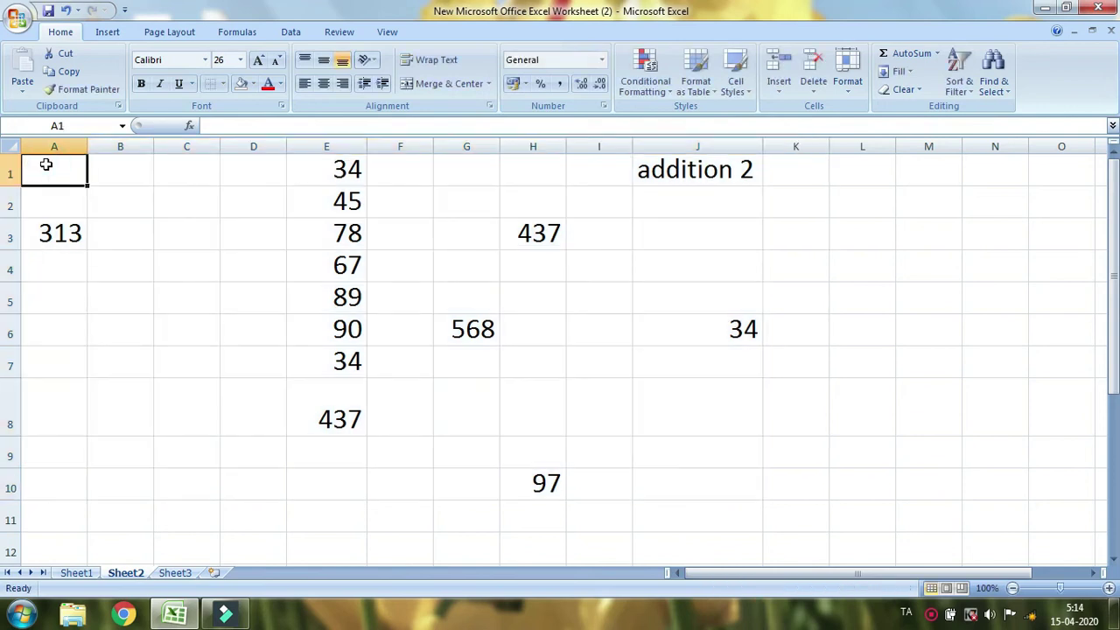
click(11, 145)
key(Delete)
- Enter =456+345+56+78 in C3 to see 935, then clear C3 again
click(195, 239)
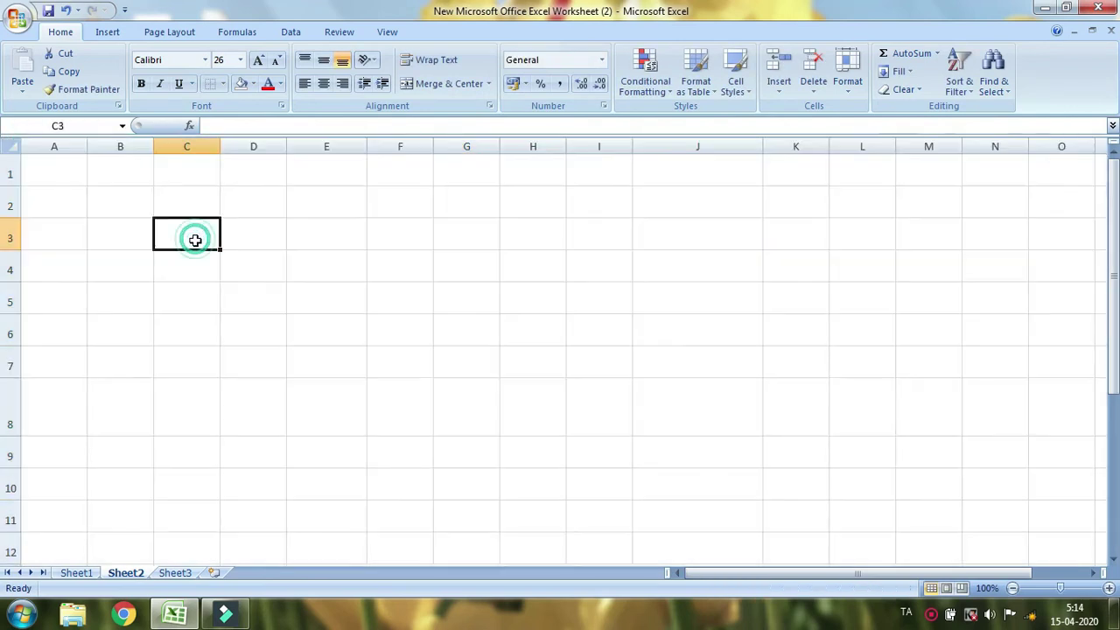
text(=)
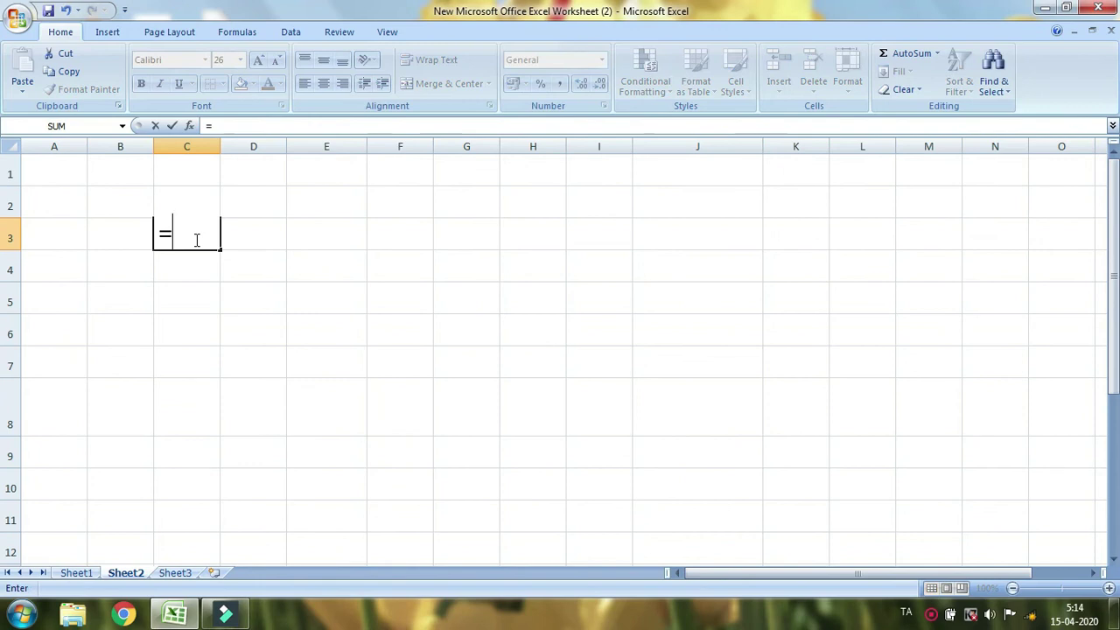
text(456+345+)
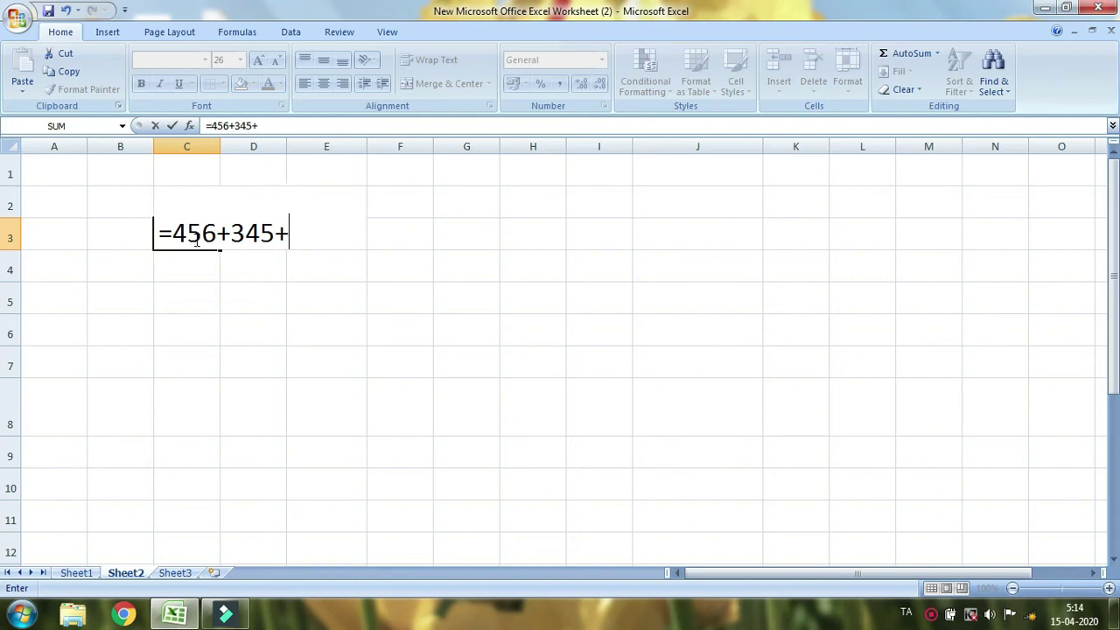
text(56+)
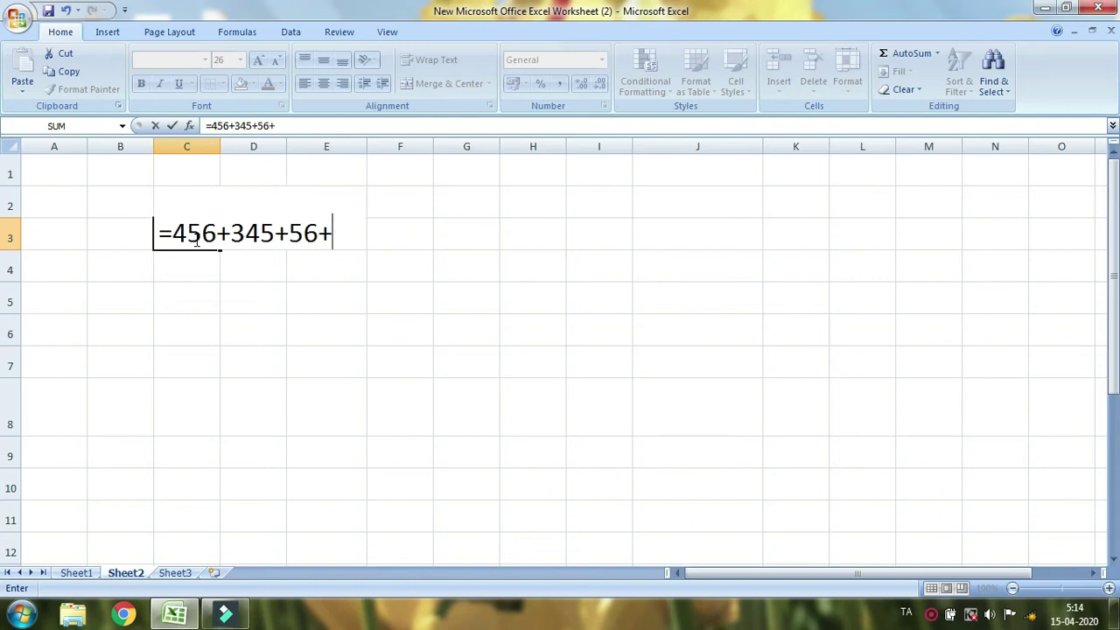
text(78)
key(Return)
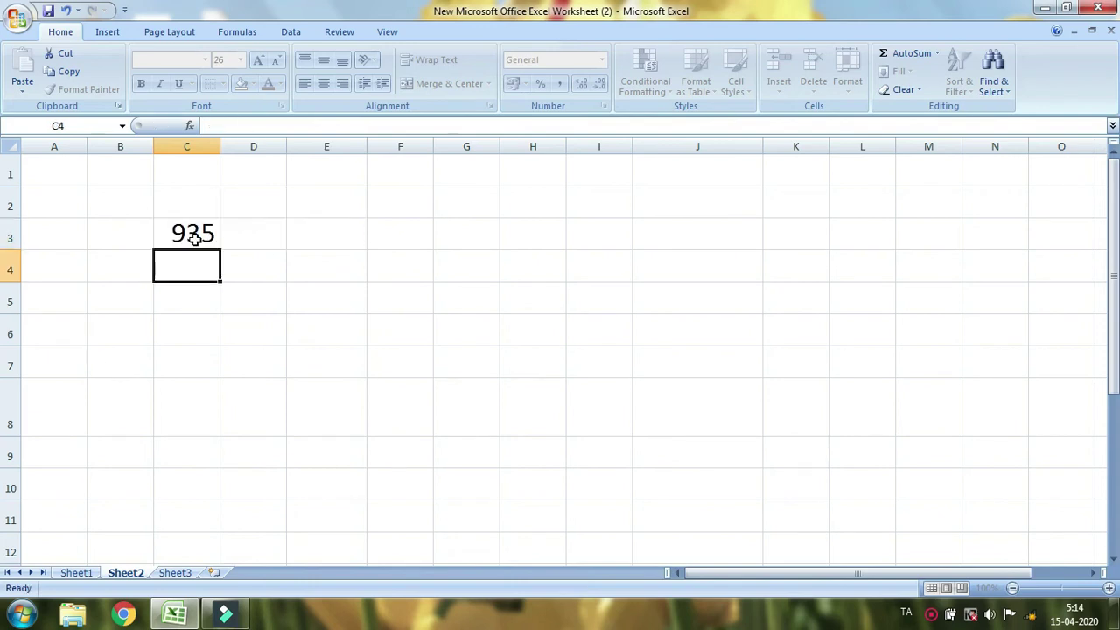
click(194, 239)
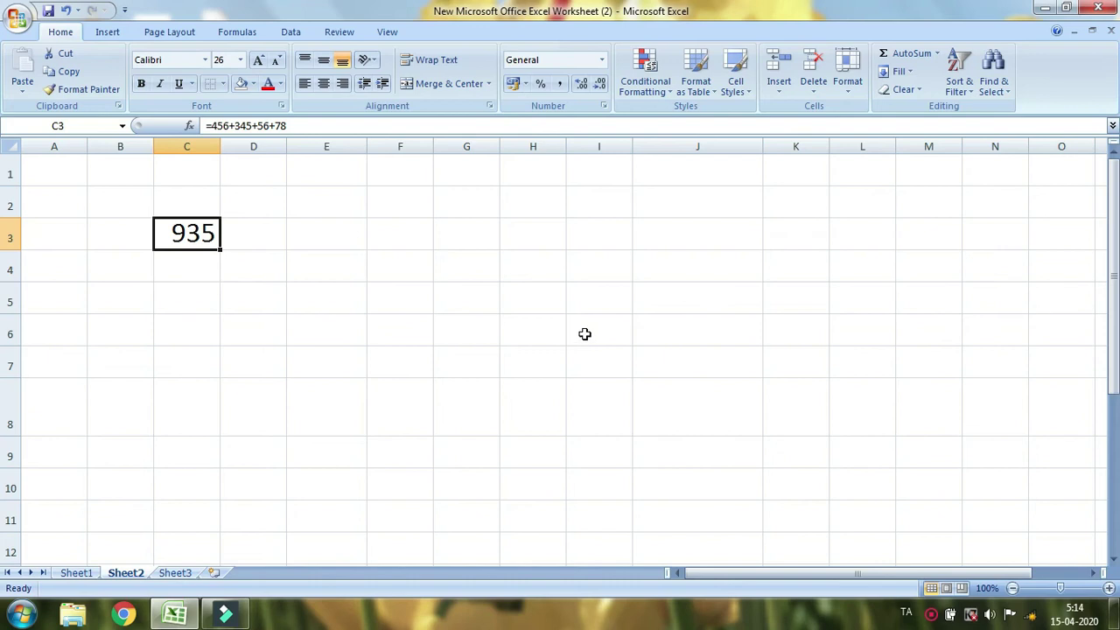
key(BackSpace)
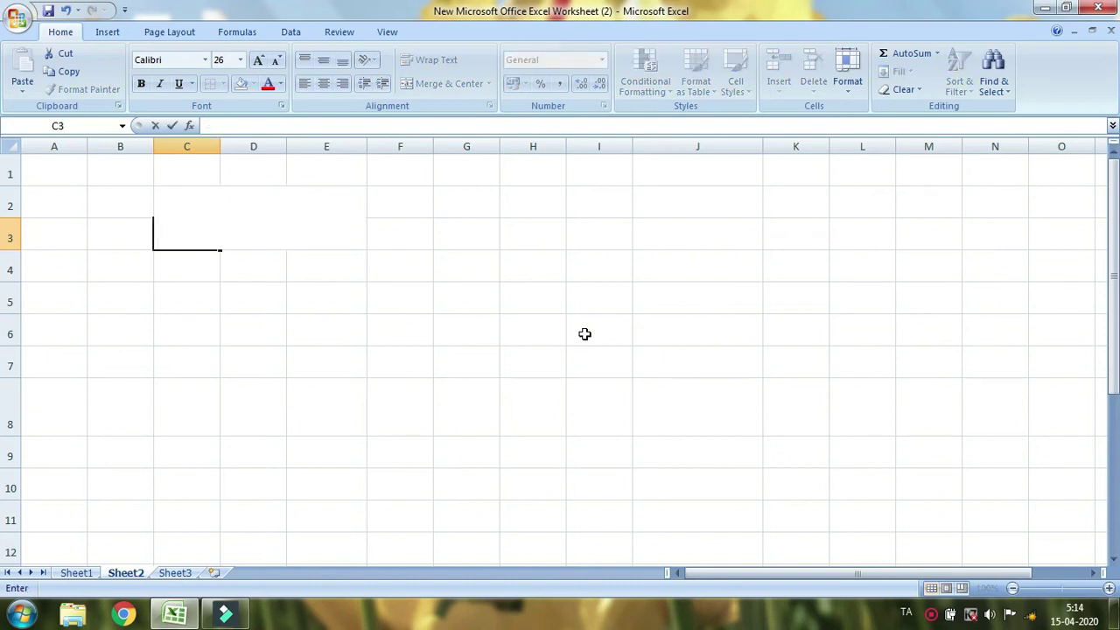
click(495, 323)
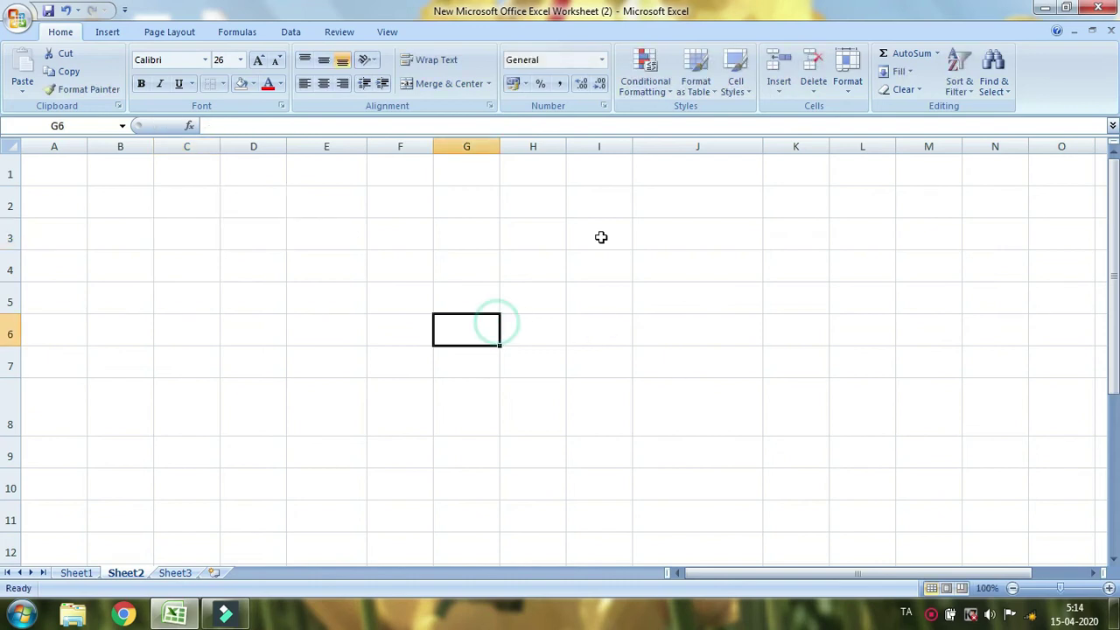
- Widen column A by dragging its header border to the right
click(70, 181)
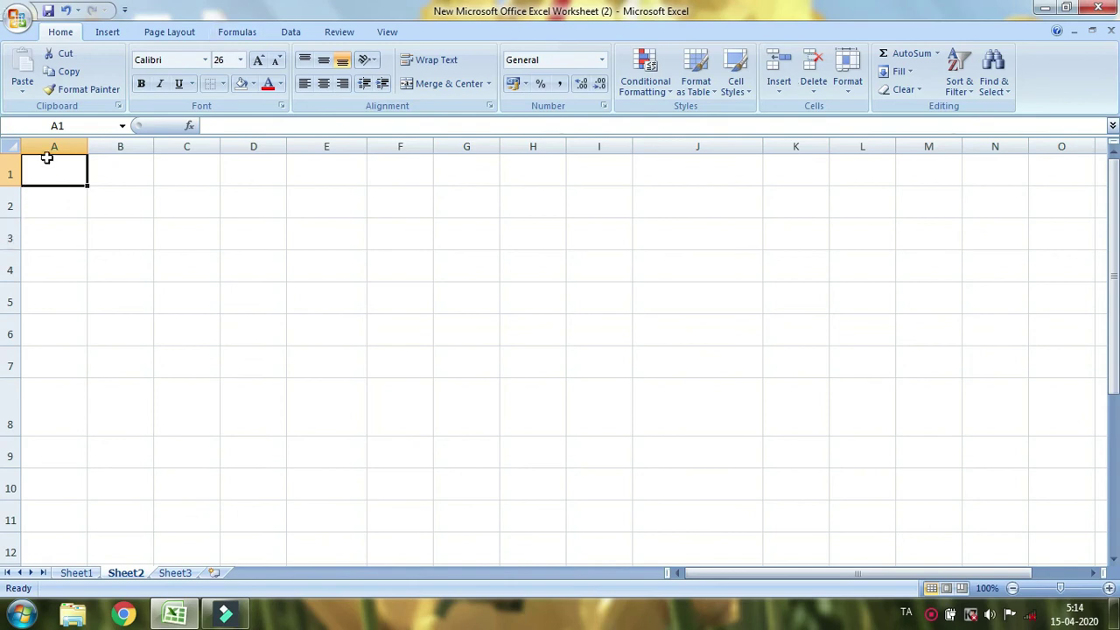
drag(88, 146, 119, 147)
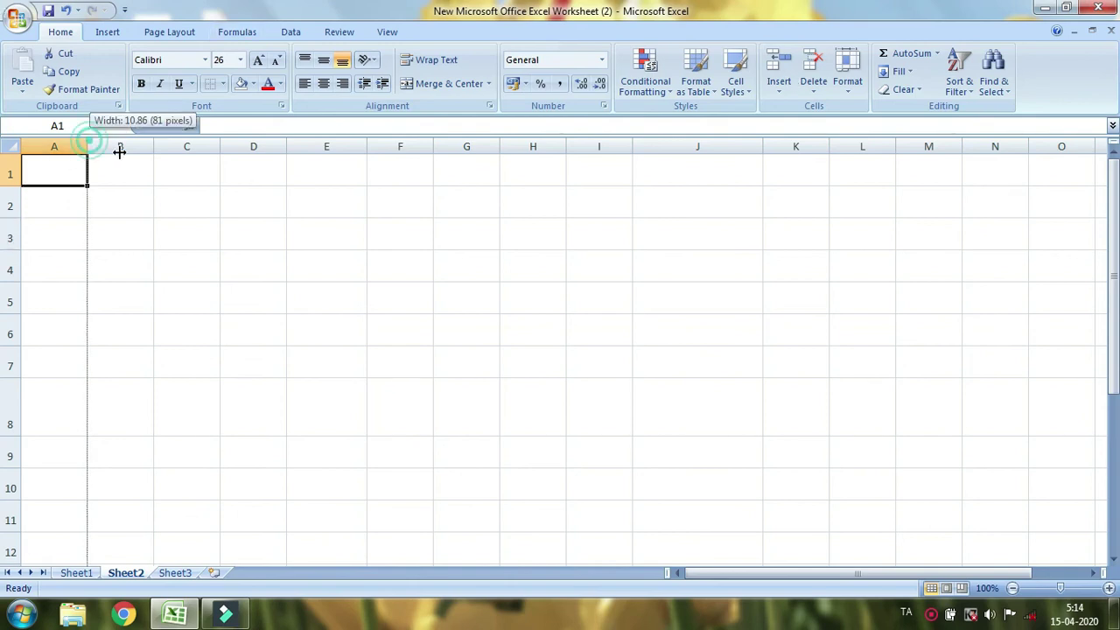
click(190, 251)
click(67, 170)
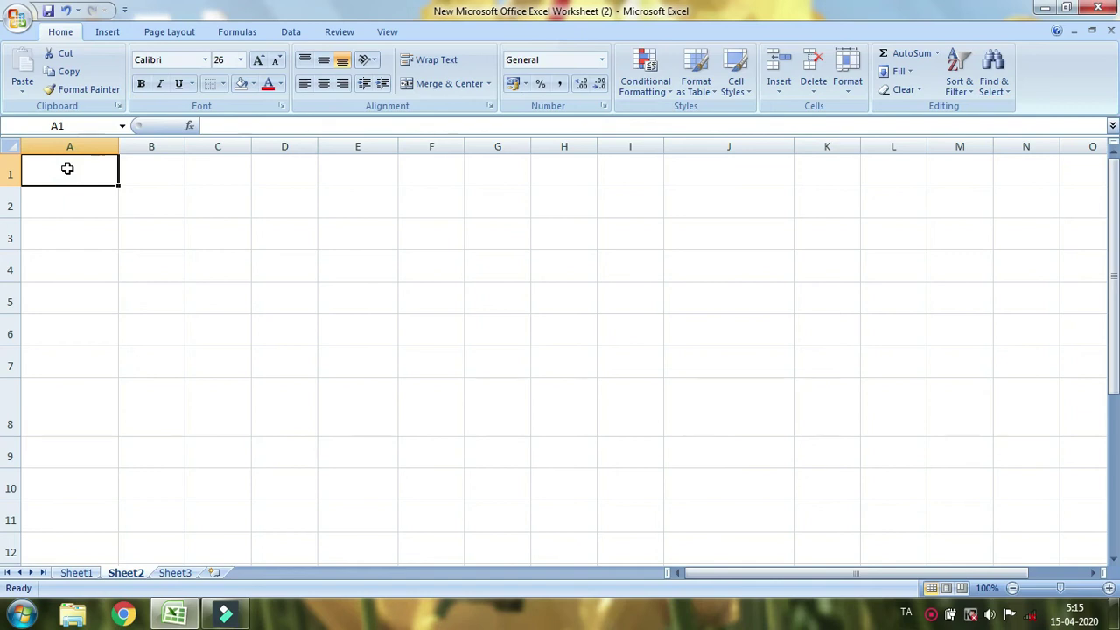
- Open a new Word document and raise the font size to 22
click(1046, 9)
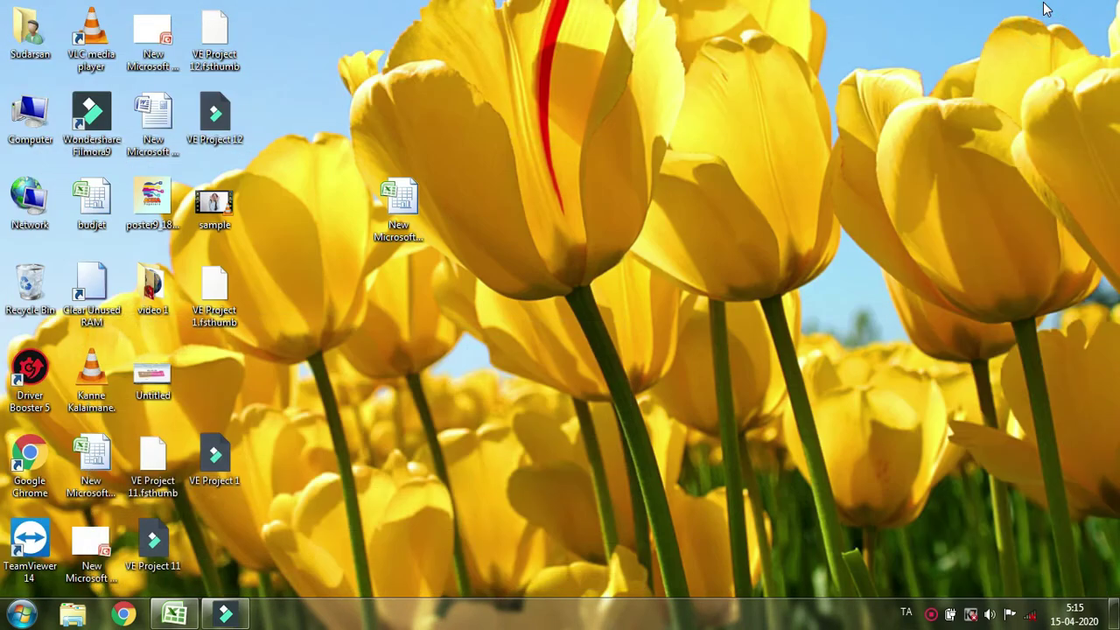
double_click(161, 351)
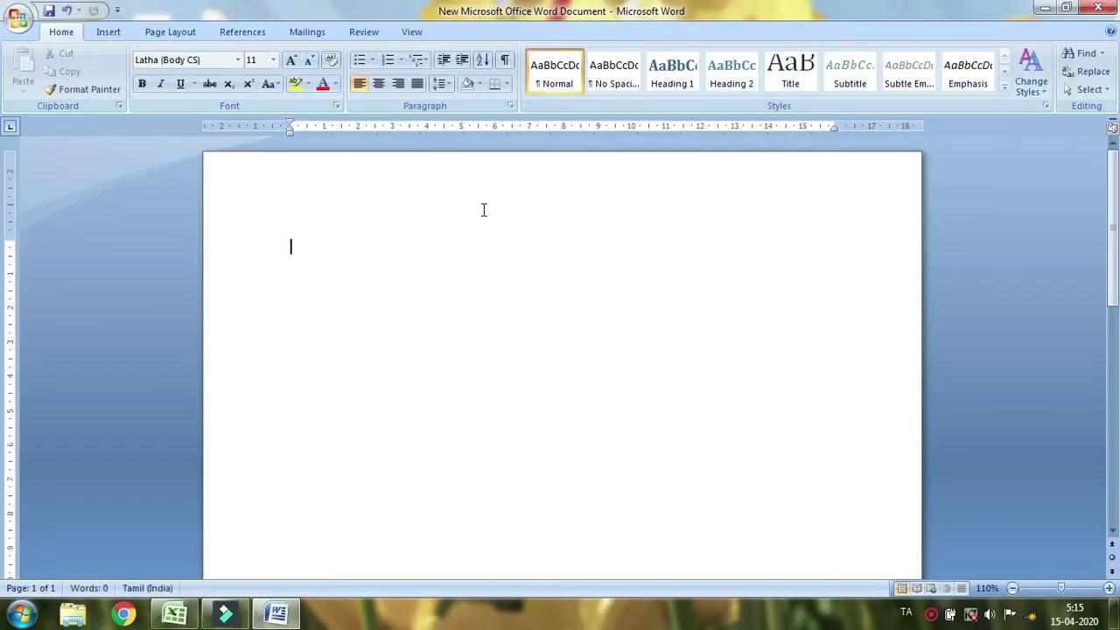
click(293, 61)
click(293, 62)
click(292, 61)
click(293, 62)
click(292, 61)
click(292, 61)
click(293, 61)
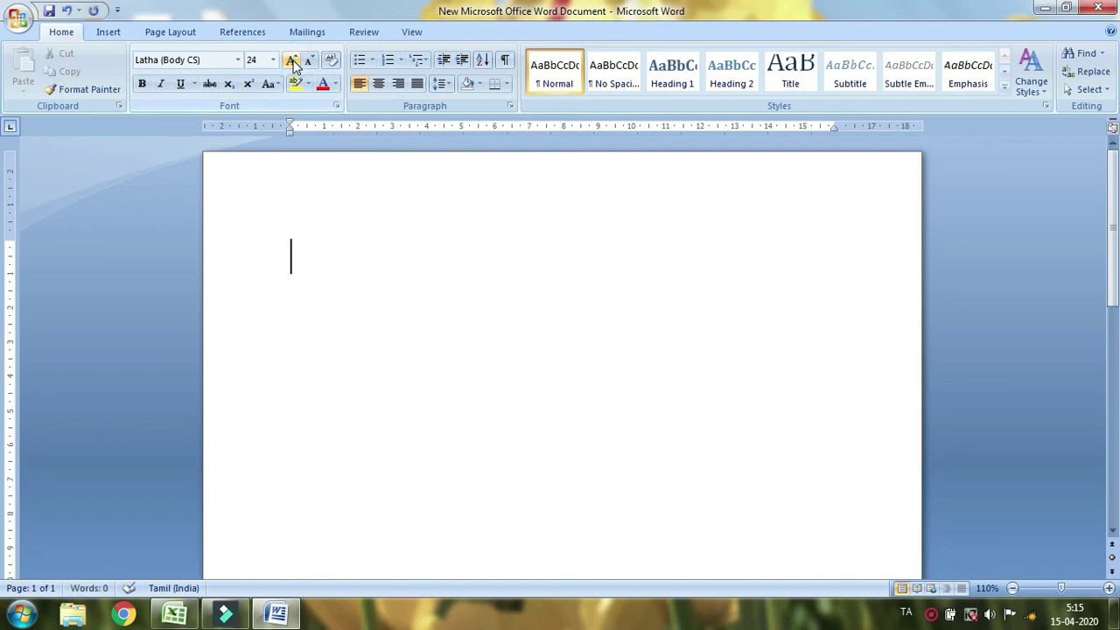
- Type =sum(cell range:cell range), =cell range+cell range+cell range and =45+56+78+34+45 on separate lines
text(=sum()
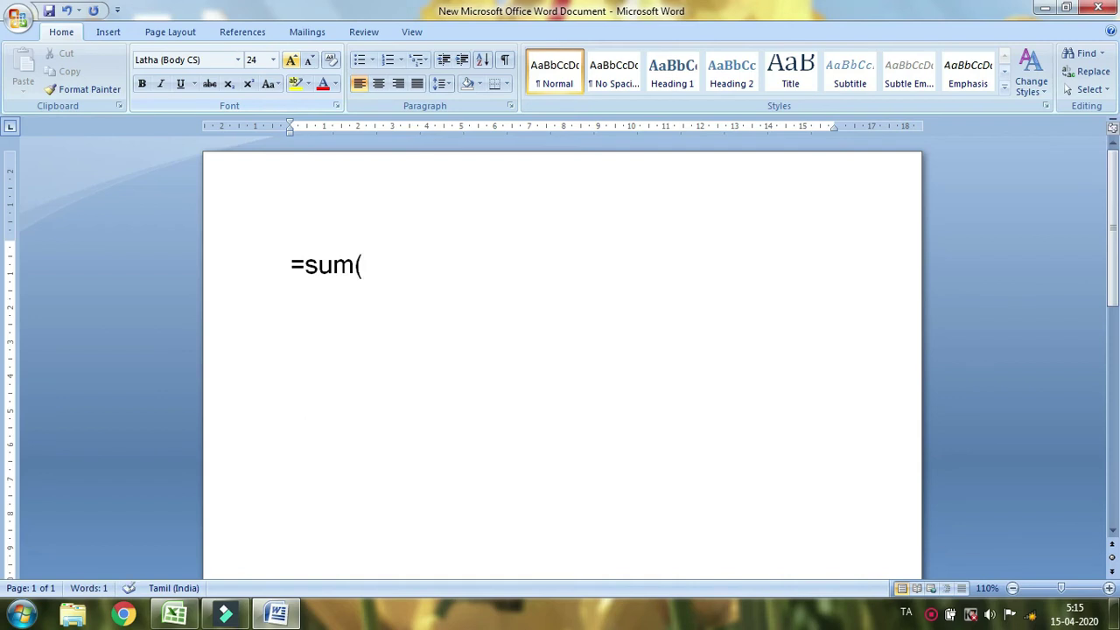
text(cell  range)
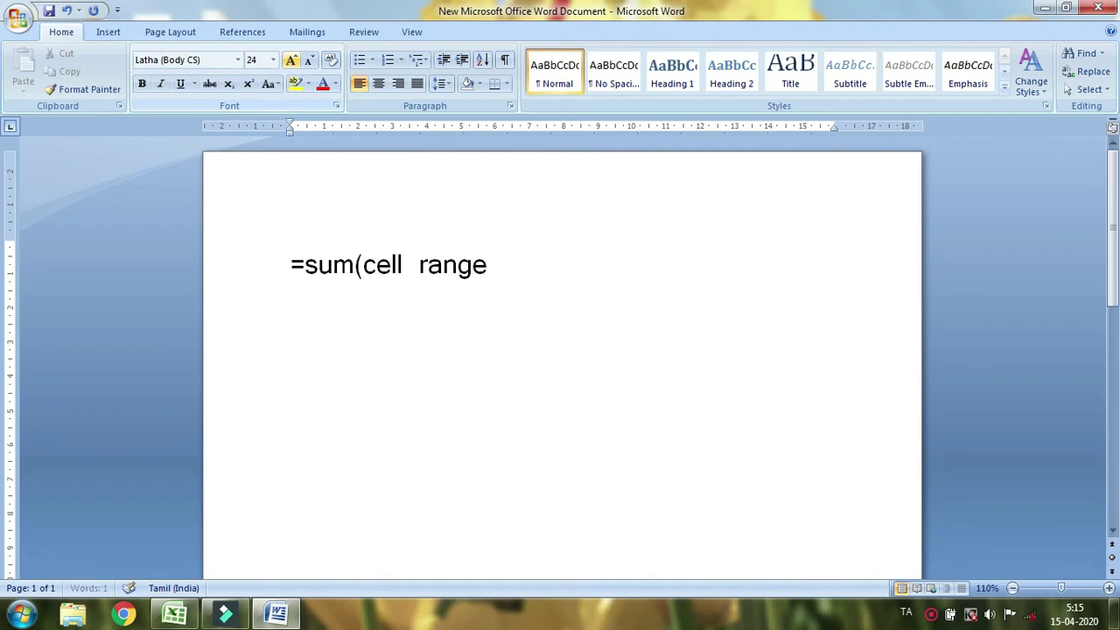
text(:)
text(cell  r)
text(ange))
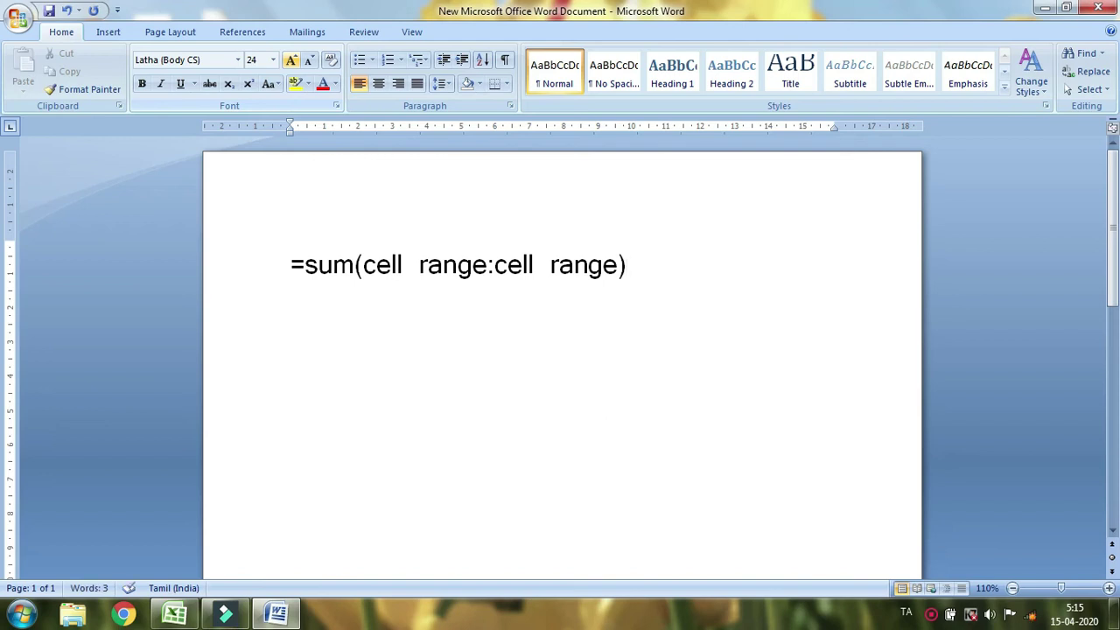
key(Return)
text(=)
text(cell range)
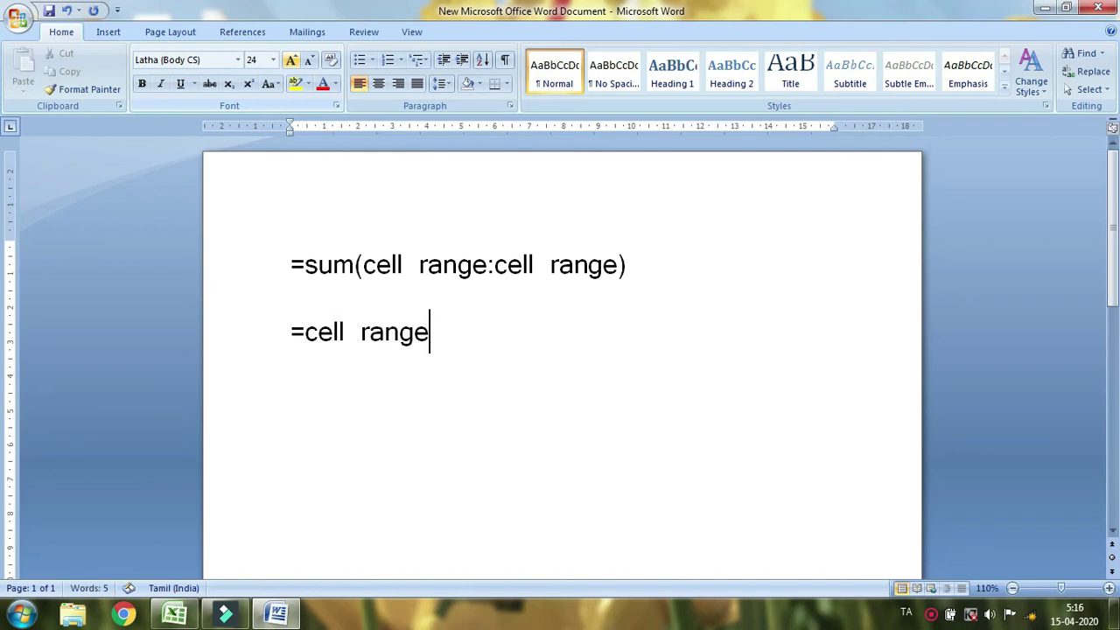
text(+cell range+cell range+)
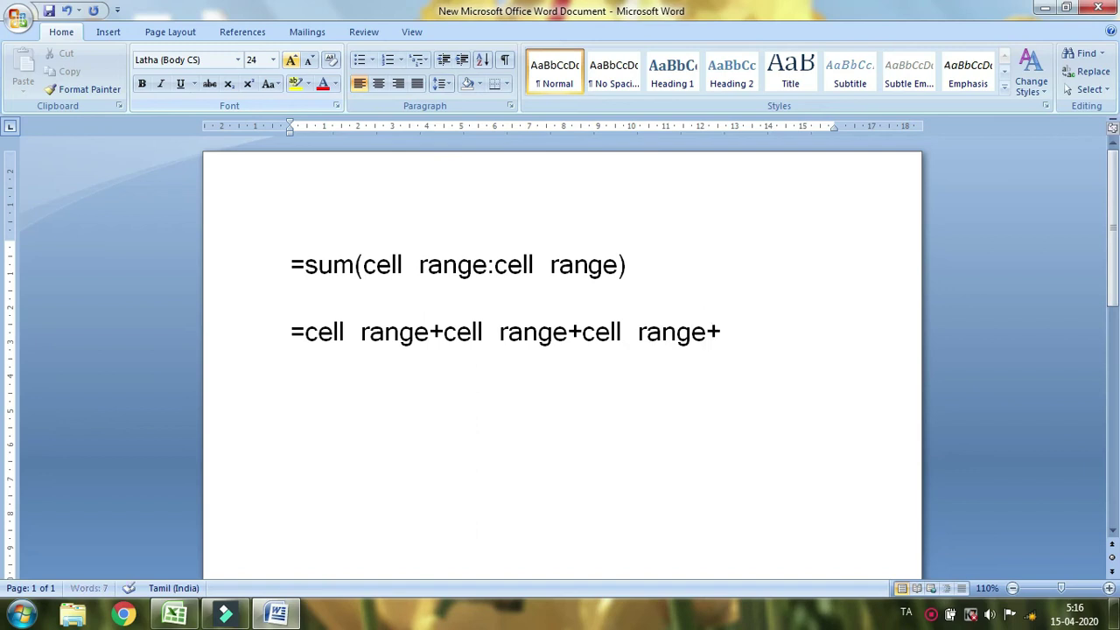
key(BackSpace)
key(Return)
text(=45+56+78+34+45)
key(Return)
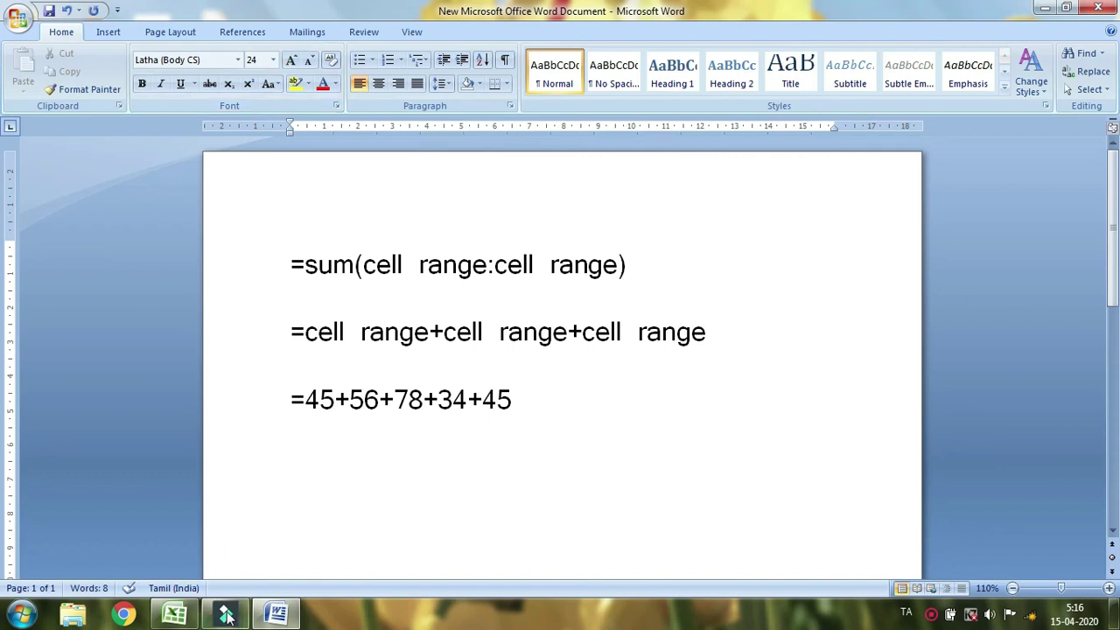
mouse_move(233, 618)
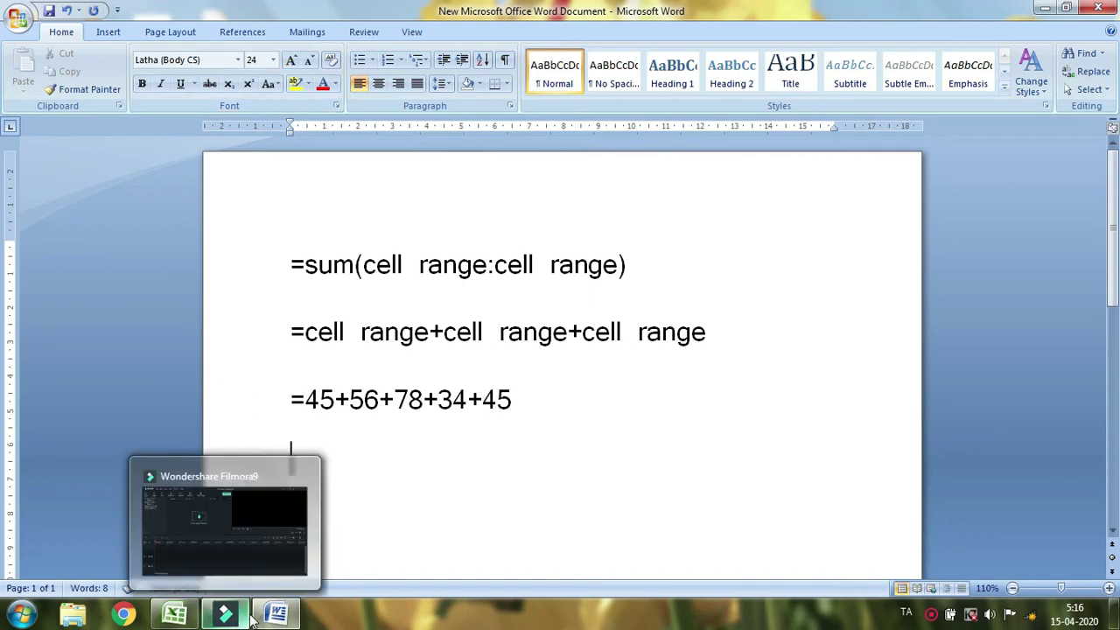
click(174, 615)
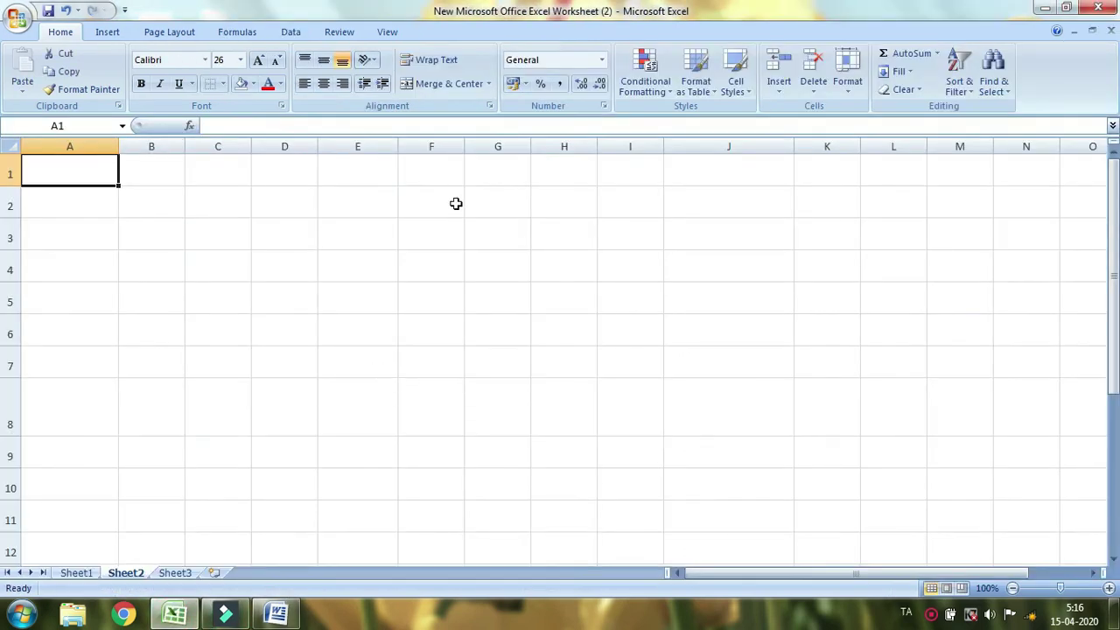
- Enter 34, 45 and 67 into E1, E2 and E3
click(335, 169)
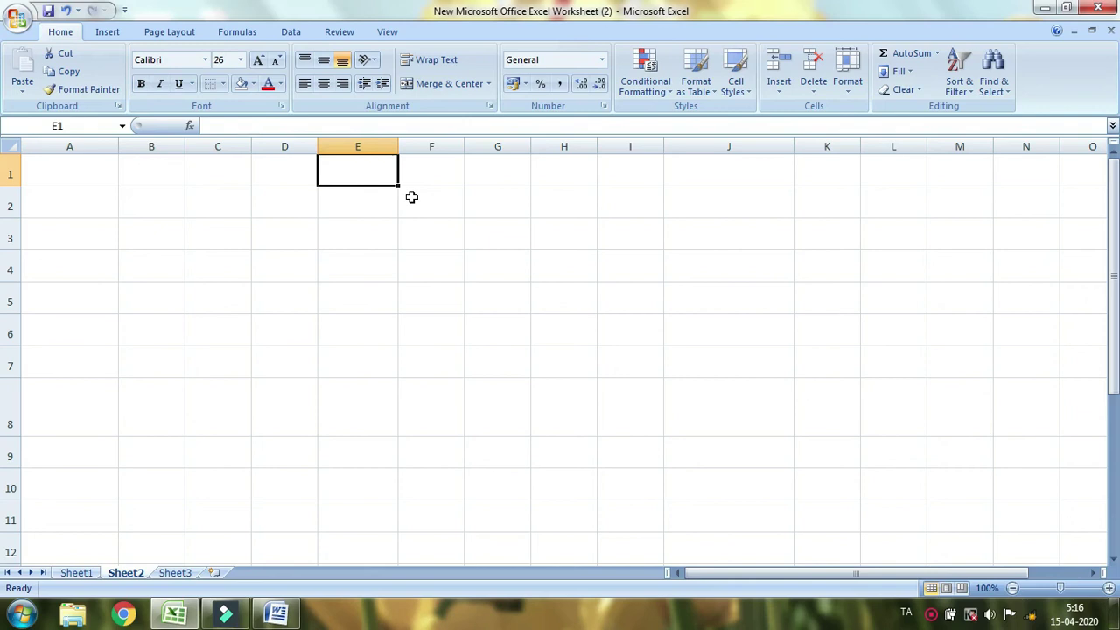
text(34)
click(375, 197)
text(45)
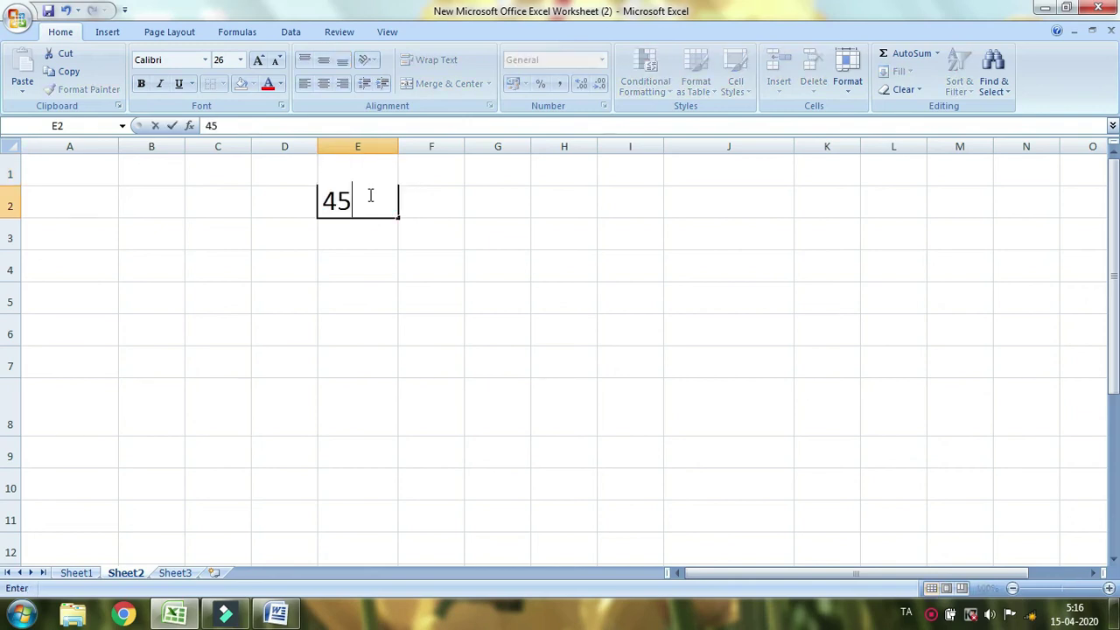
click(357, 238)
text(67)
click(604, 264)
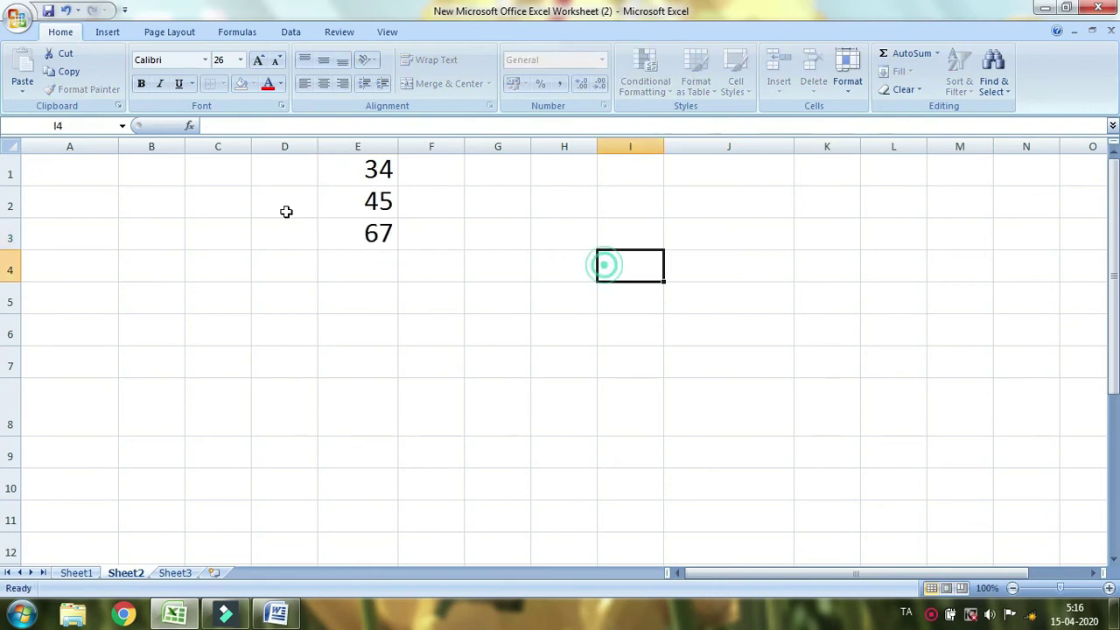
- Total E1:E3 in E4 with =SUM(E1:E3), giving 146
click(354, 264)
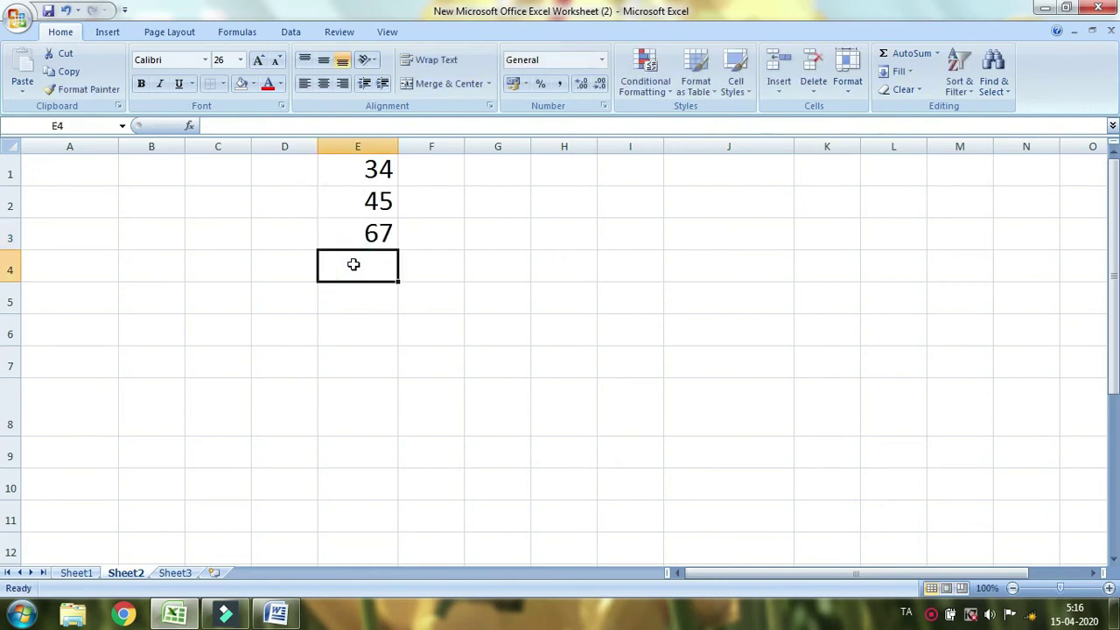
text(=)
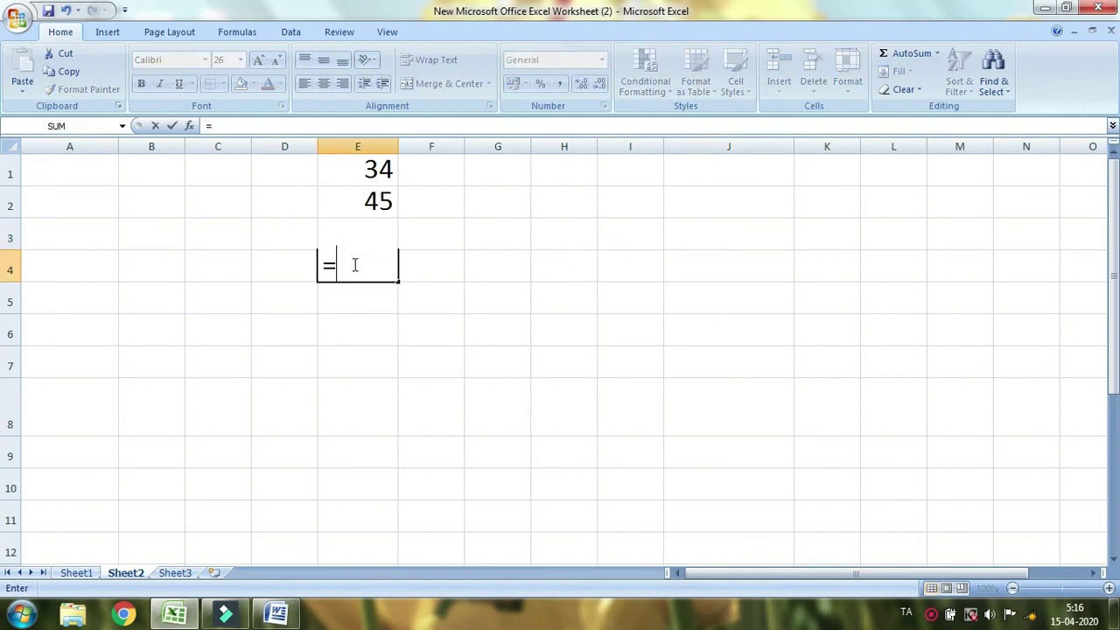
text(sum)
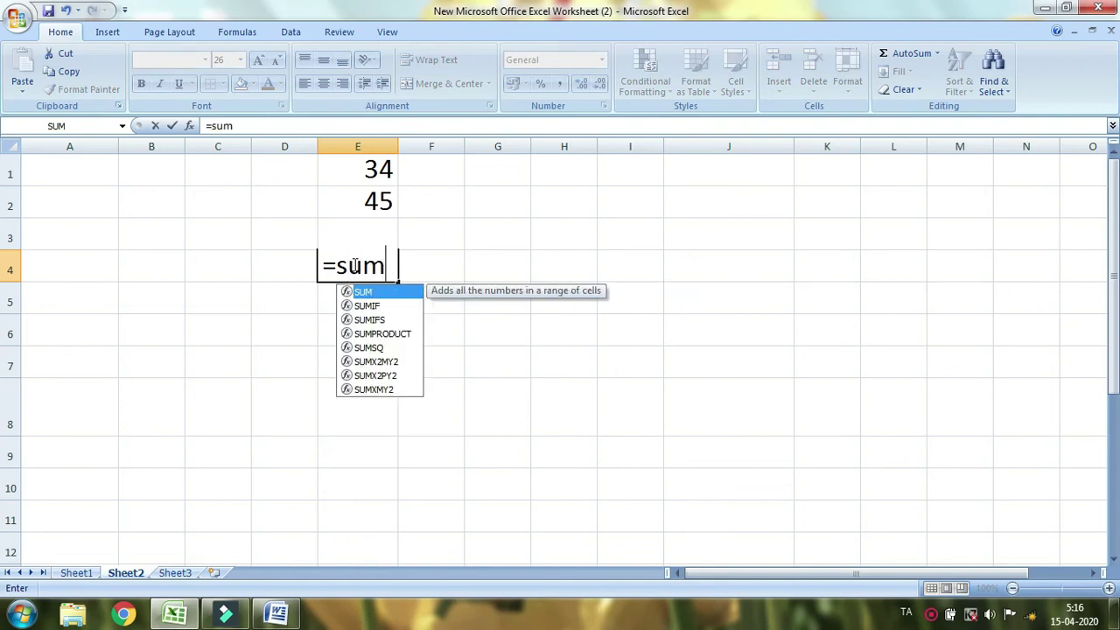
text(()
drag(350, 166, 362, 238)
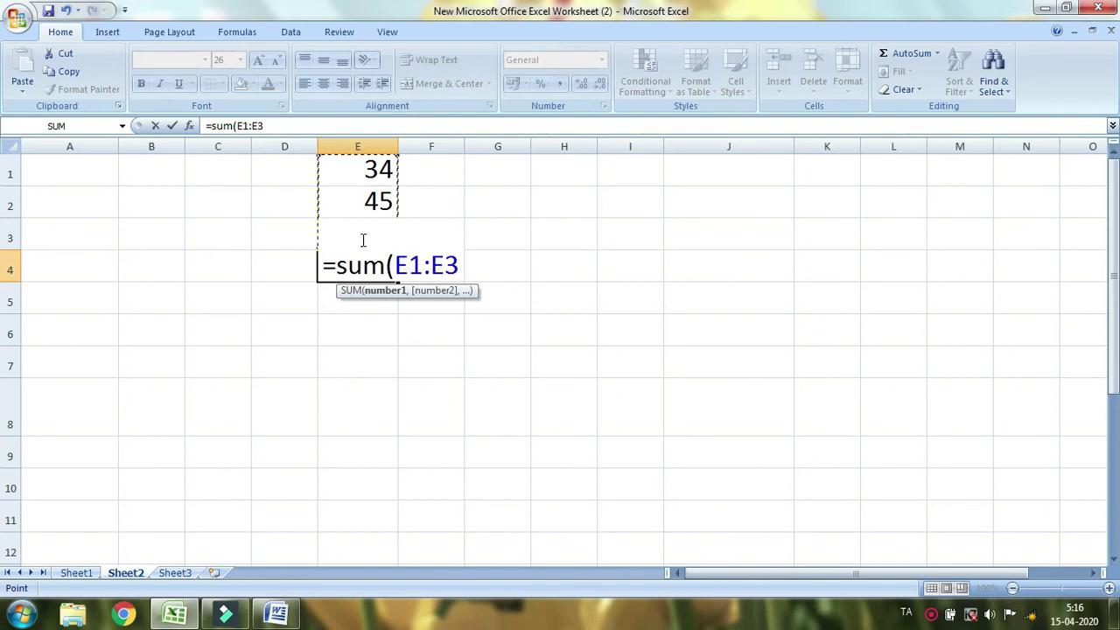
click(11, 173)
click(359, 142)
click(12, 235)
drag(374, 169, 375, 234)
text())
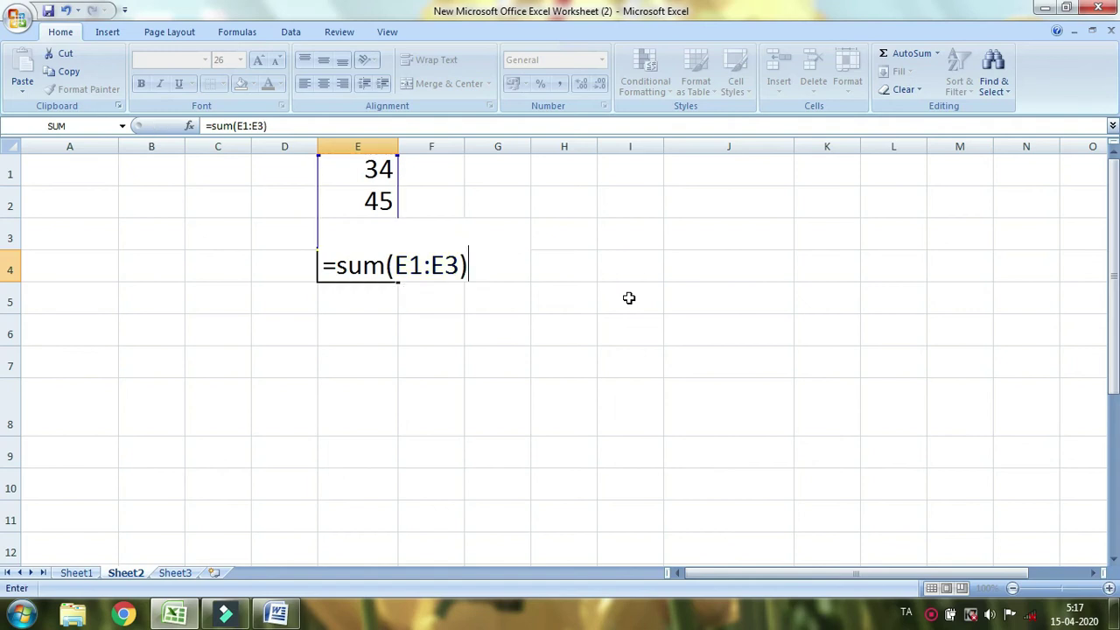
key(Return)
click(359, 263)
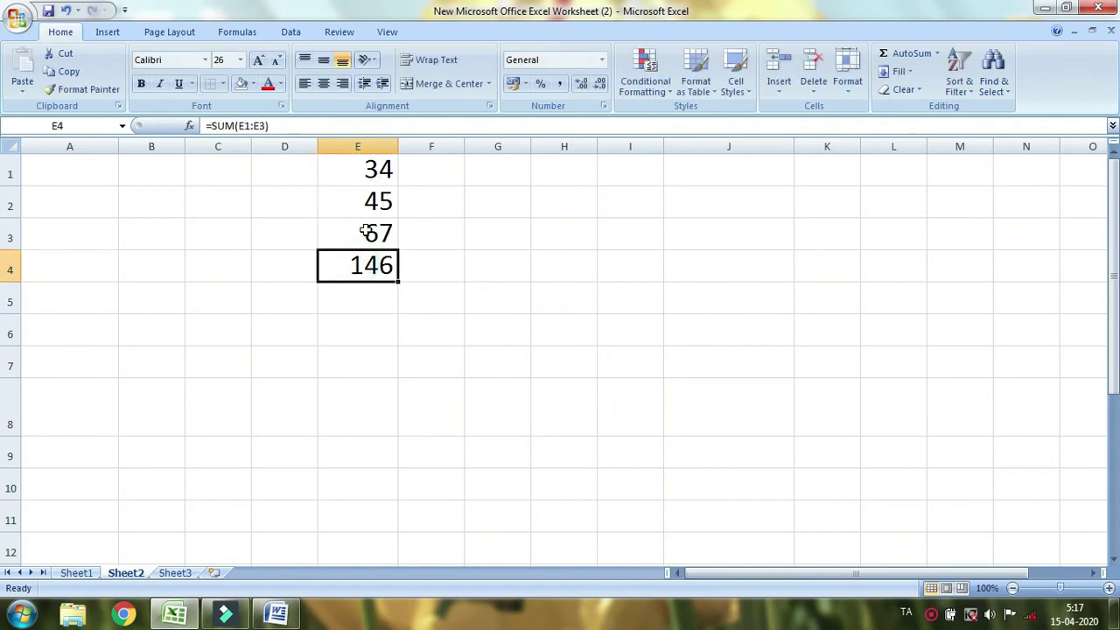
text(=)
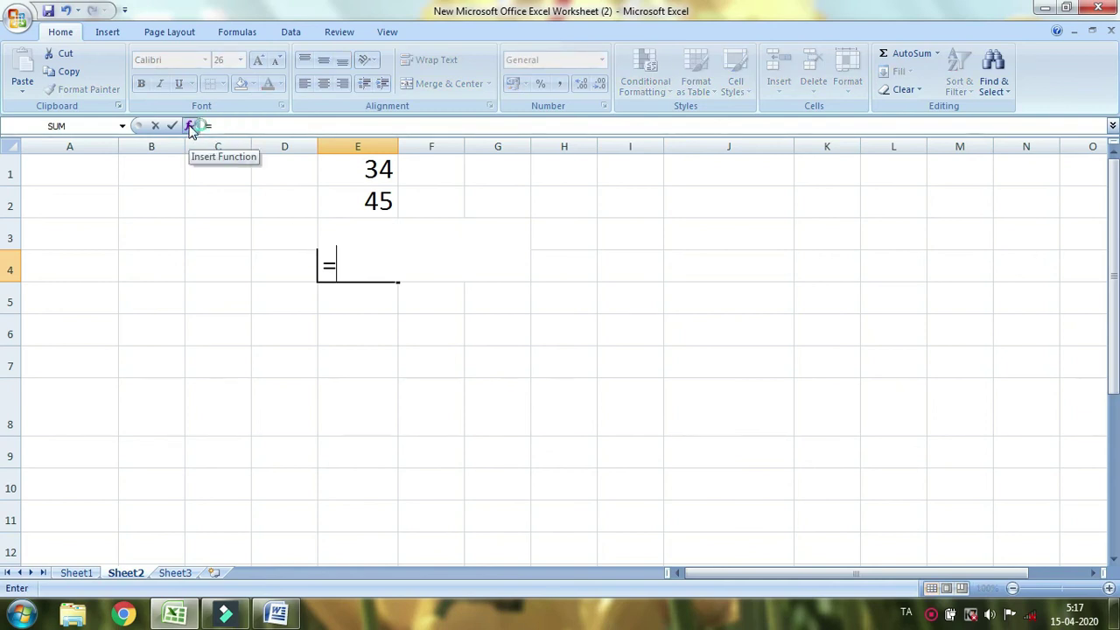
- Insert SUM via the Insert Function dialog, opening its arguments prefilled with E1:E3
click(191, 127)
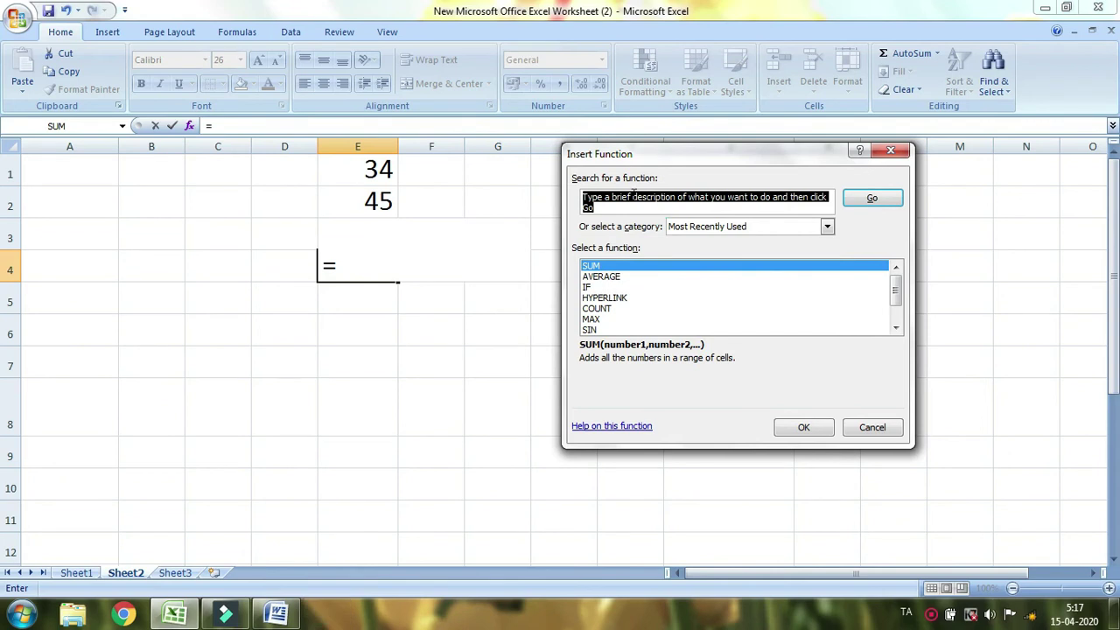
drag(628, 152, 357, 158)
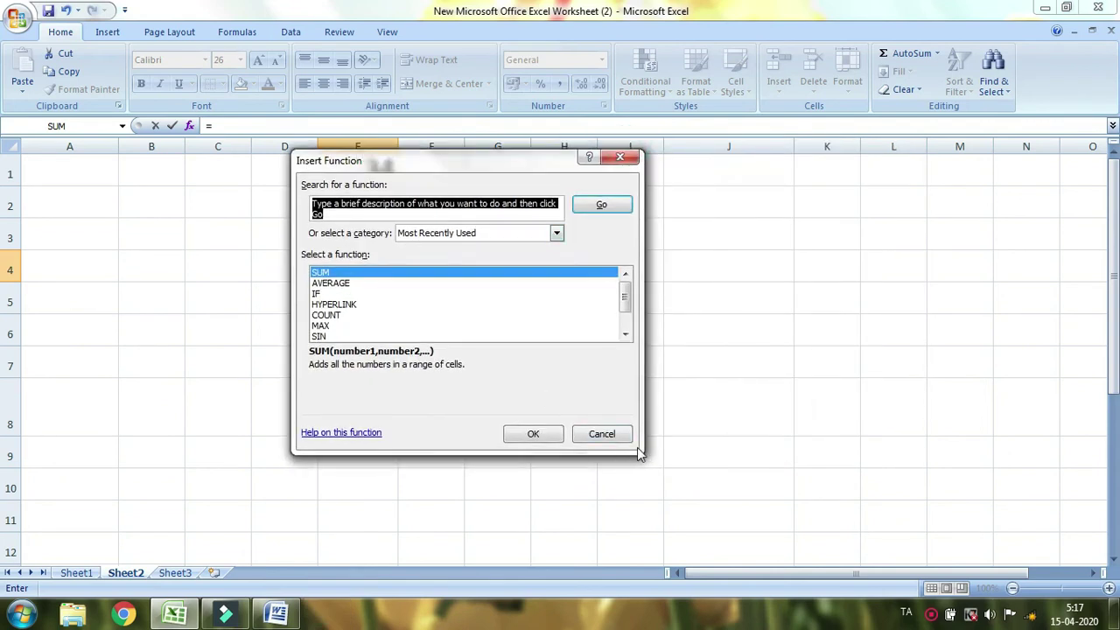
drag(504, 164, 645, 120)
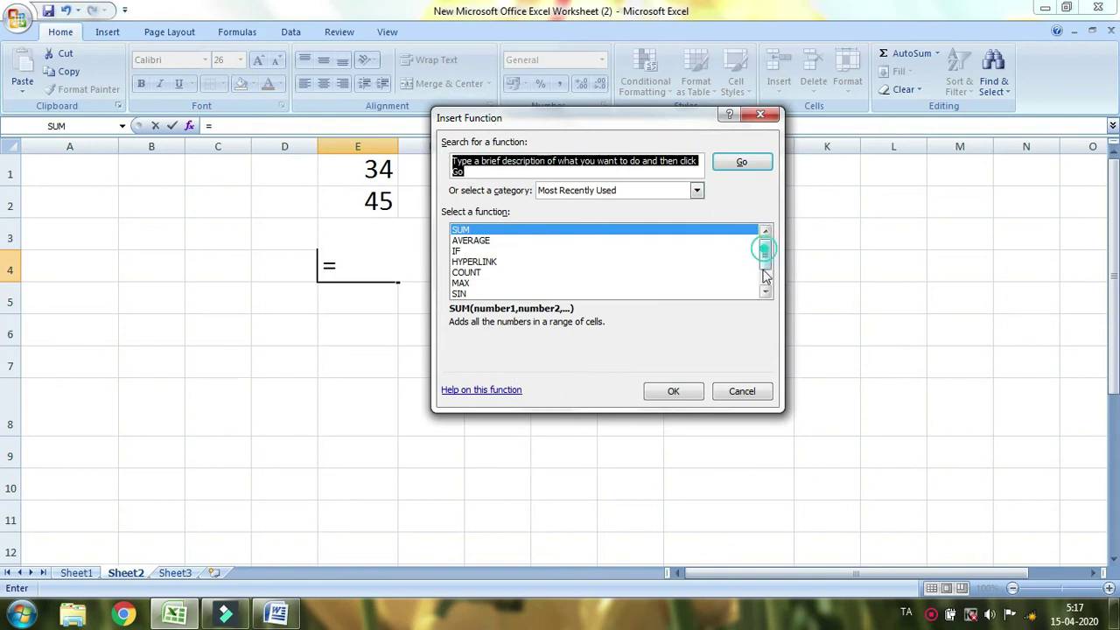
click(462, 231)
click(686, 390)
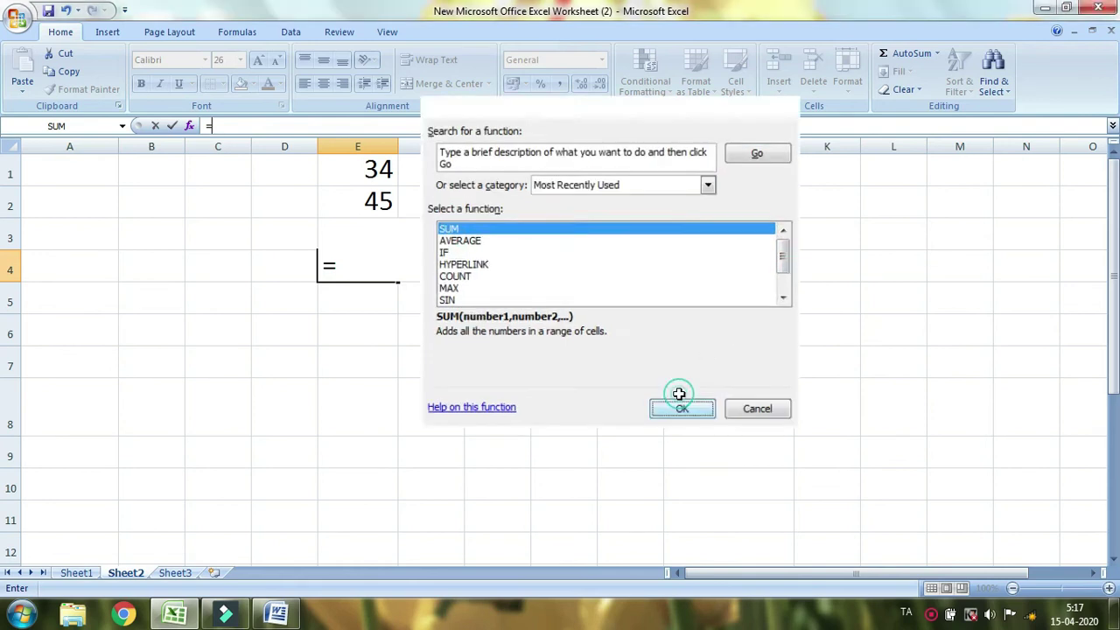
drag(587, 140, 788, 163)
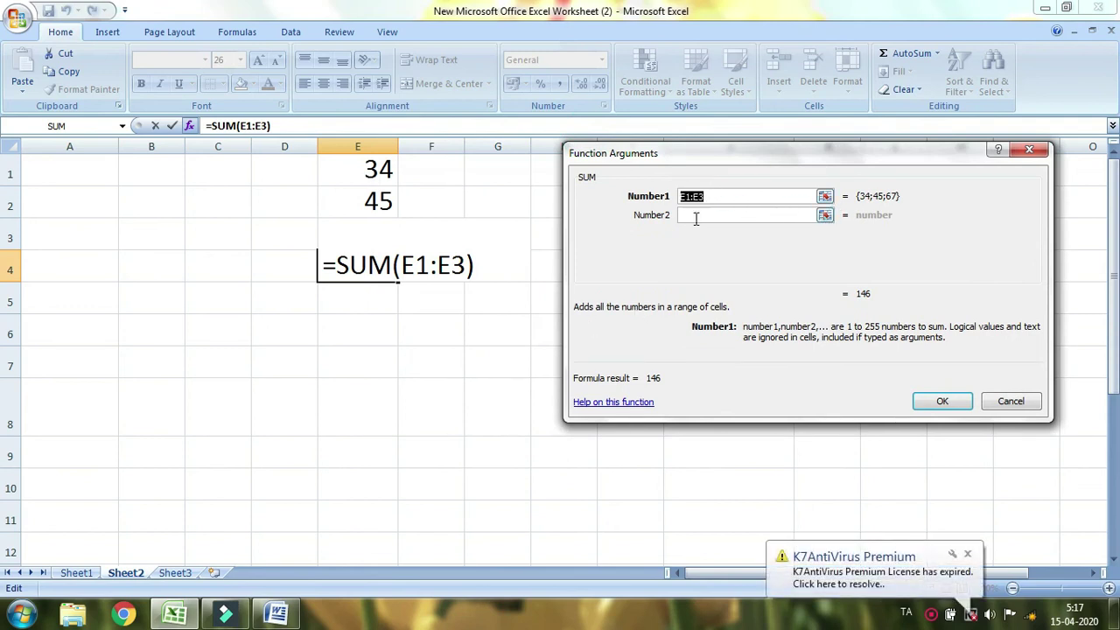
- Replace the E1:E3 range with E1, E2 and E3 as Number1–3 and confirm
click(709, 199)
key(BackSpace)
key(BackSpace)
key(BackSpace)
key(BackSpace)
key(BackSpace)
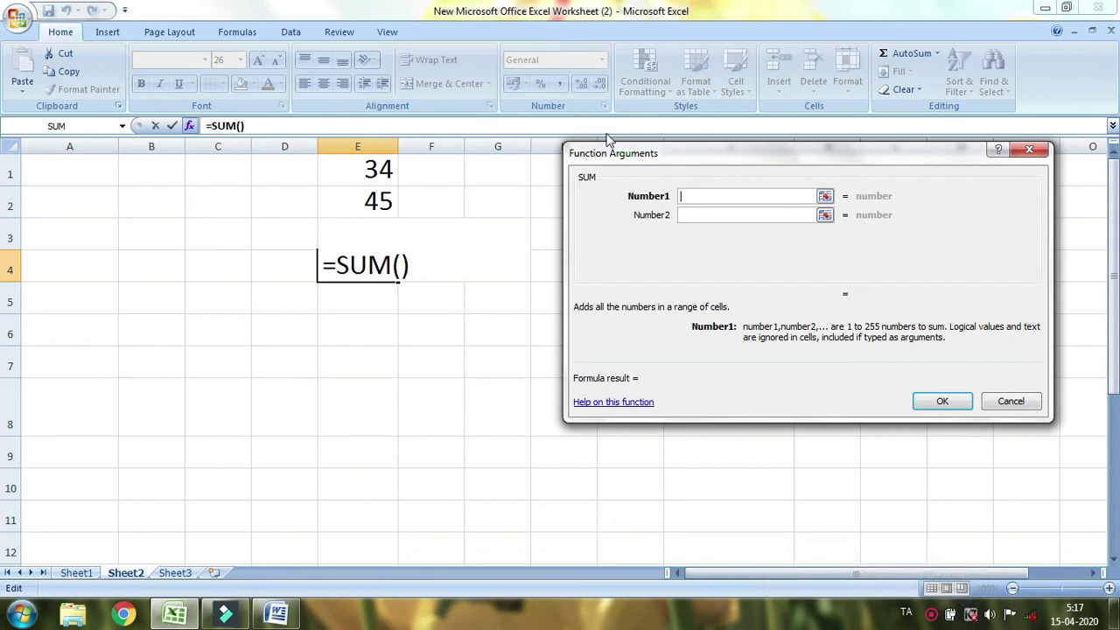
click(697, 194)
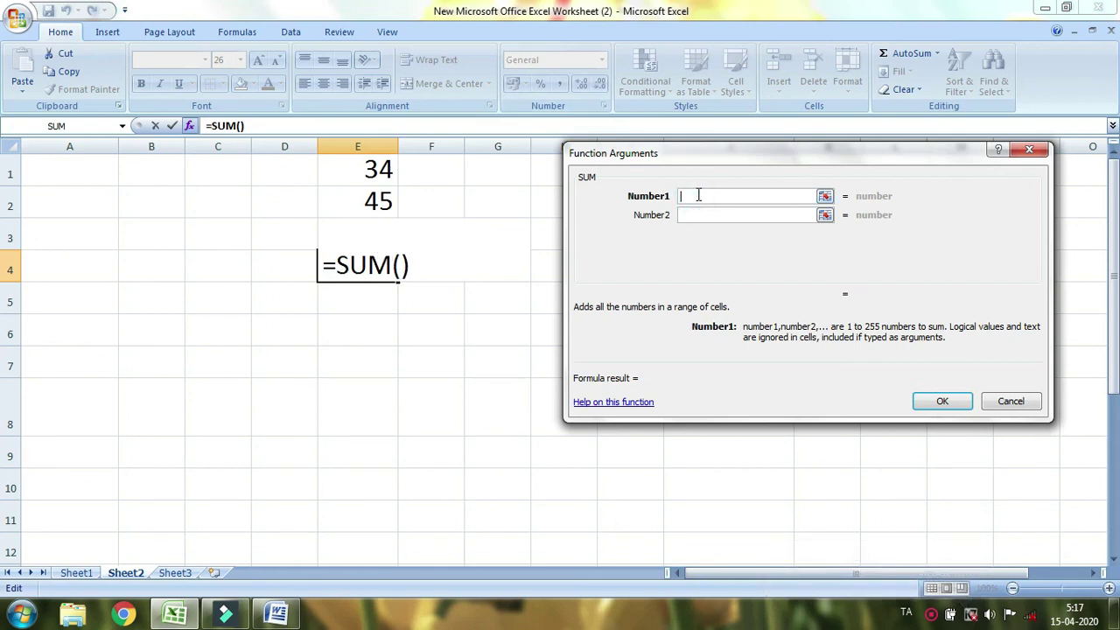
click(360, 168)
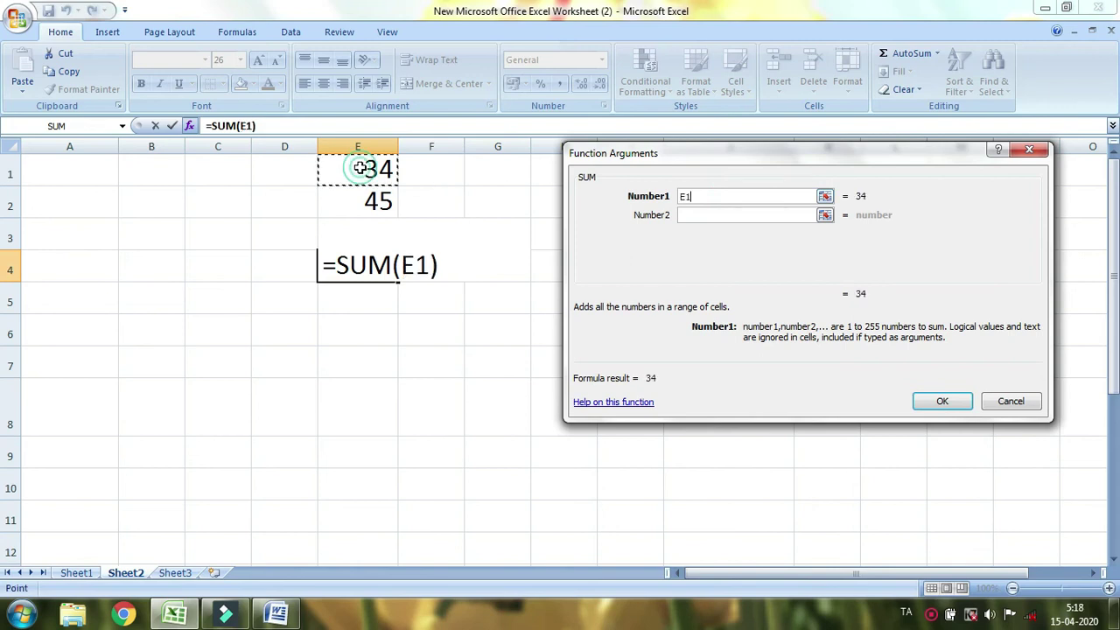
click(692, 215)
click(382, 203)
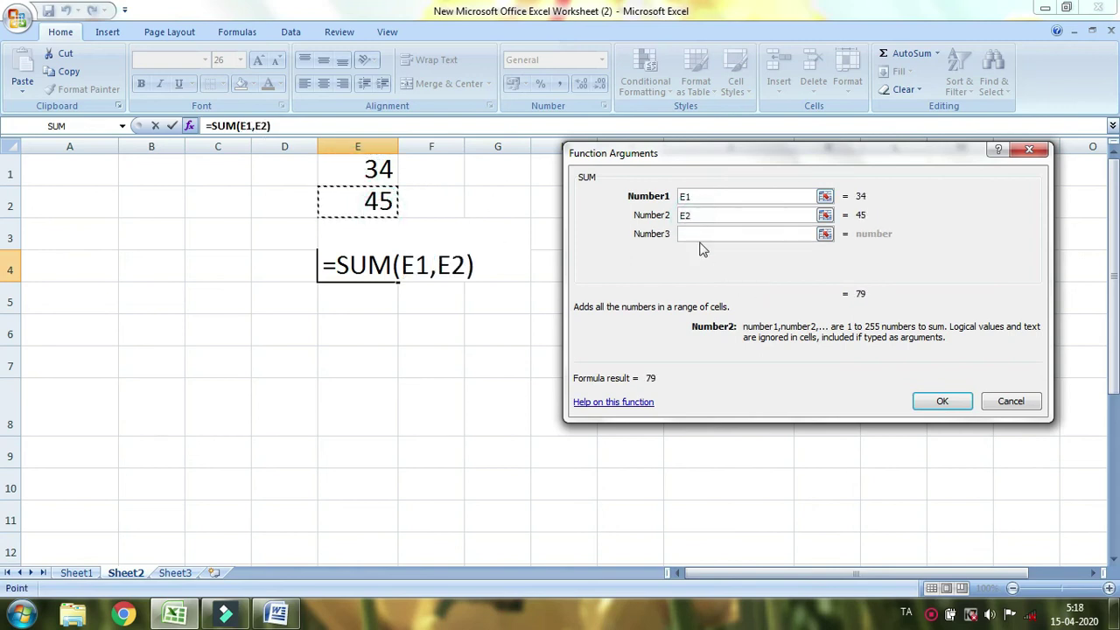
click(691, 234)
click(359, 236)
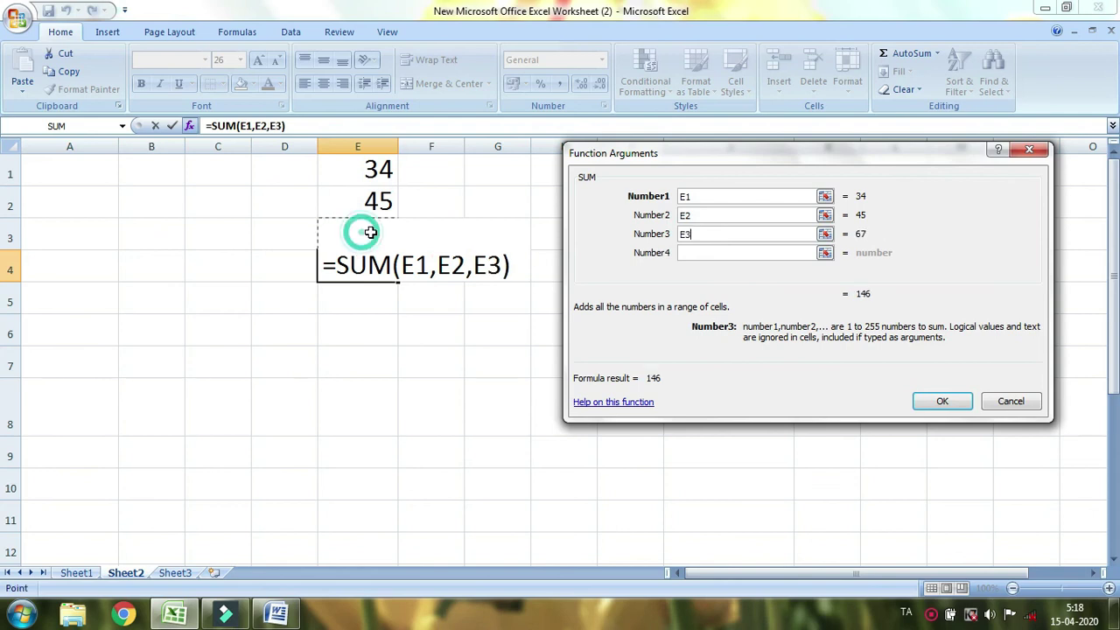
click(943, 401)
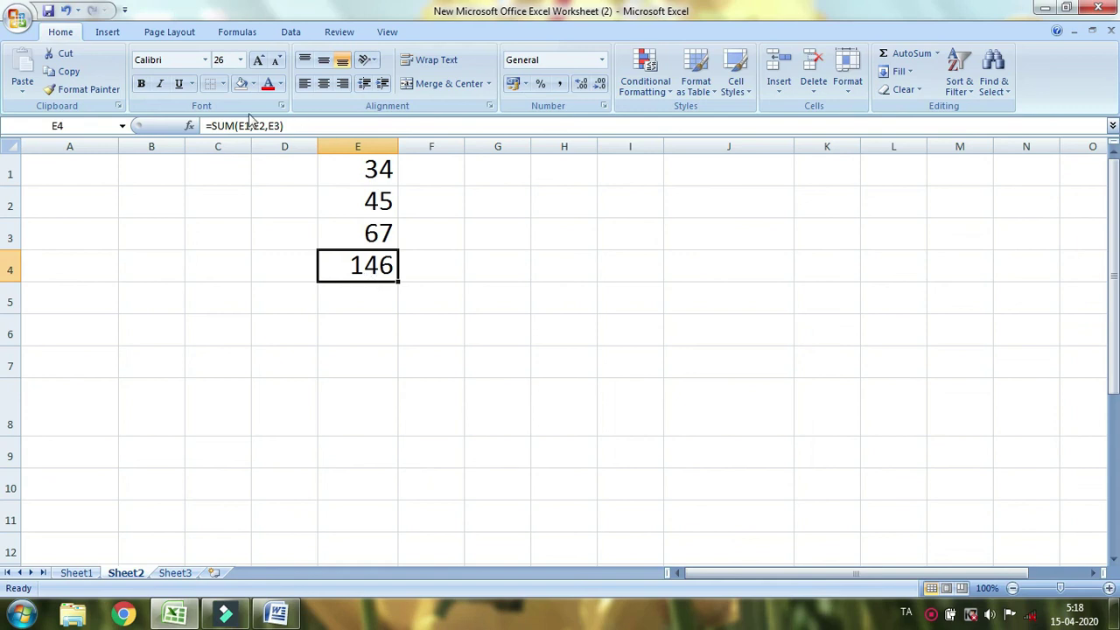
- Replace the first SUM argument in E4 with the range E1:E3, giving 258
click(189, 125)
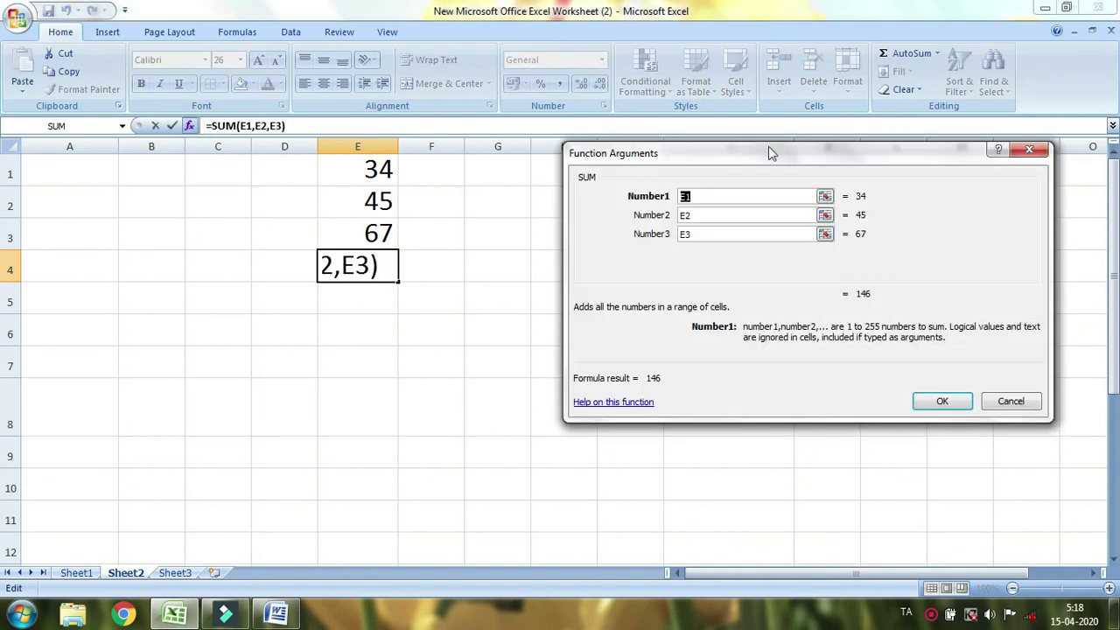
drag(761, 153, 697, 140)
click(636, 185)
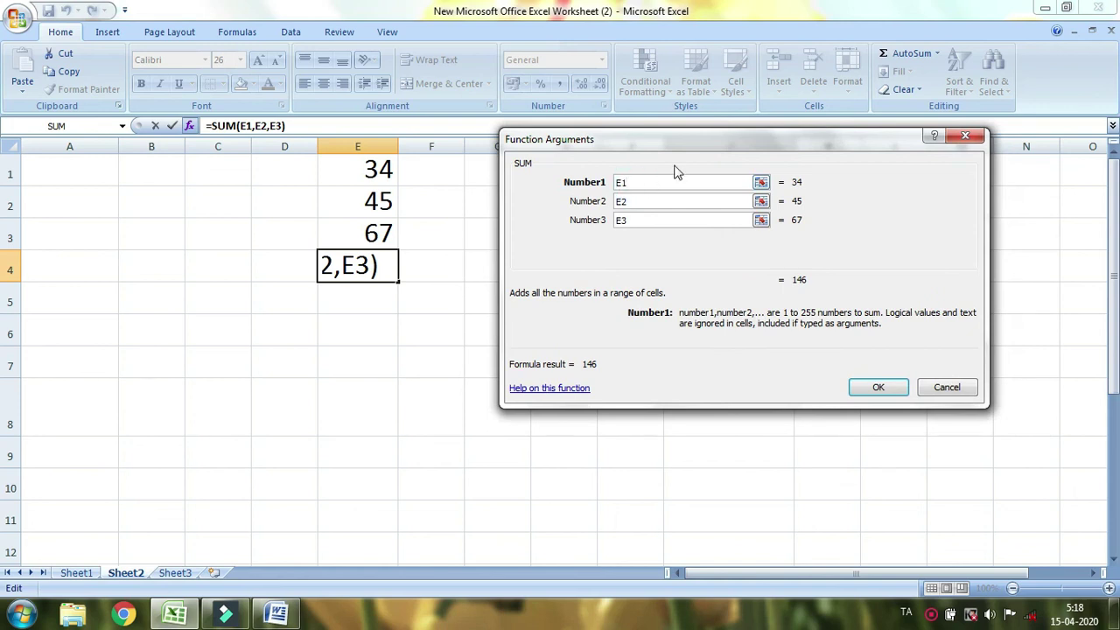
drag(700, 138, 677, 149)
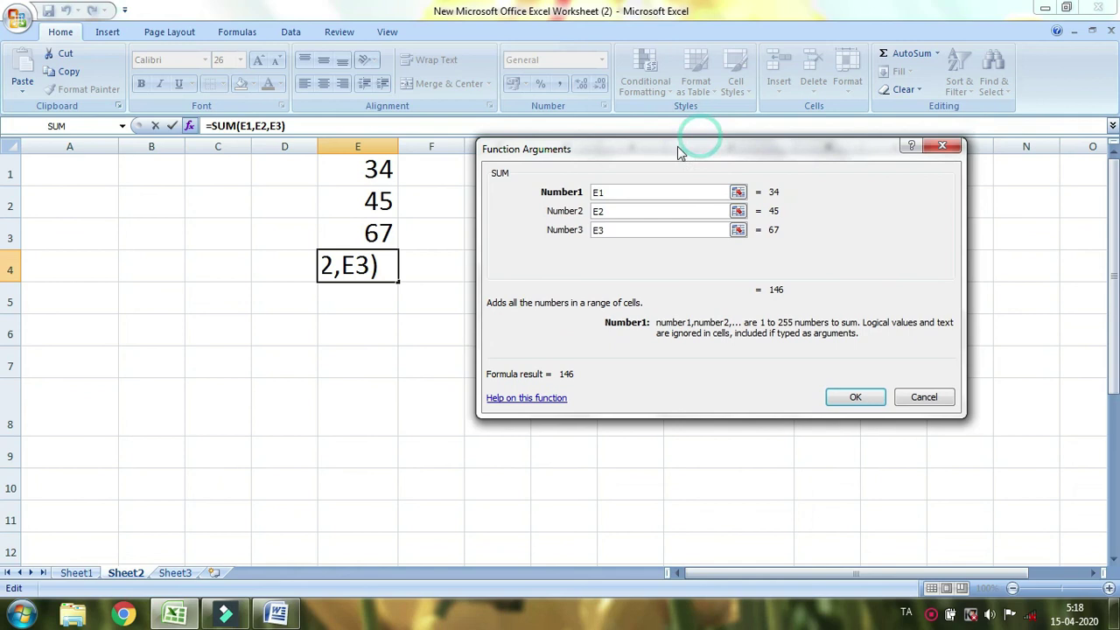
click(739, 192)
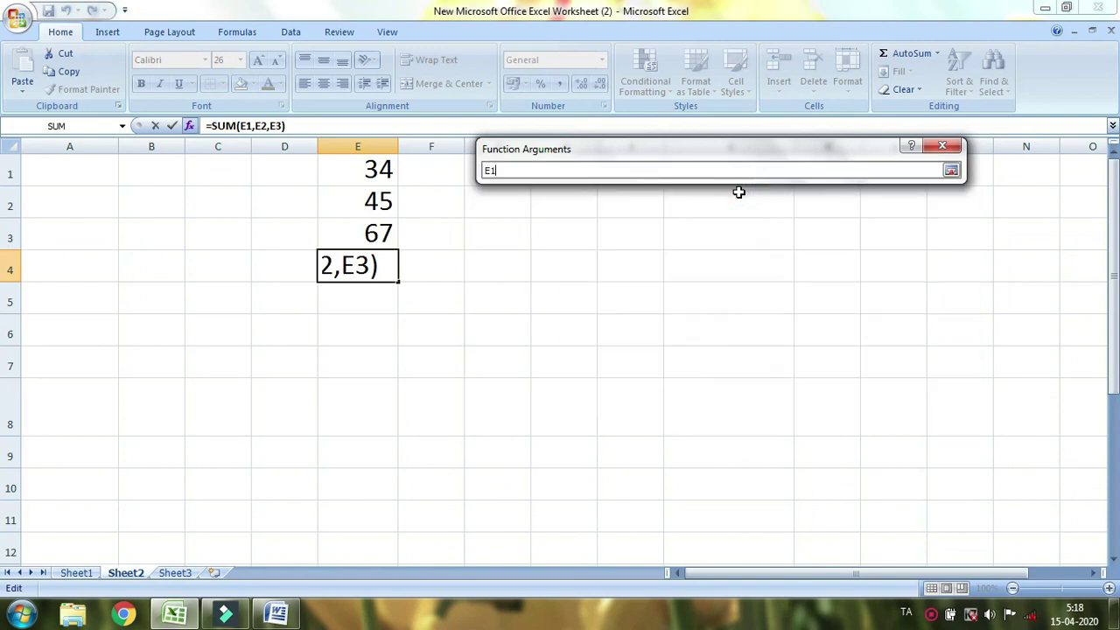
click(951, 172)
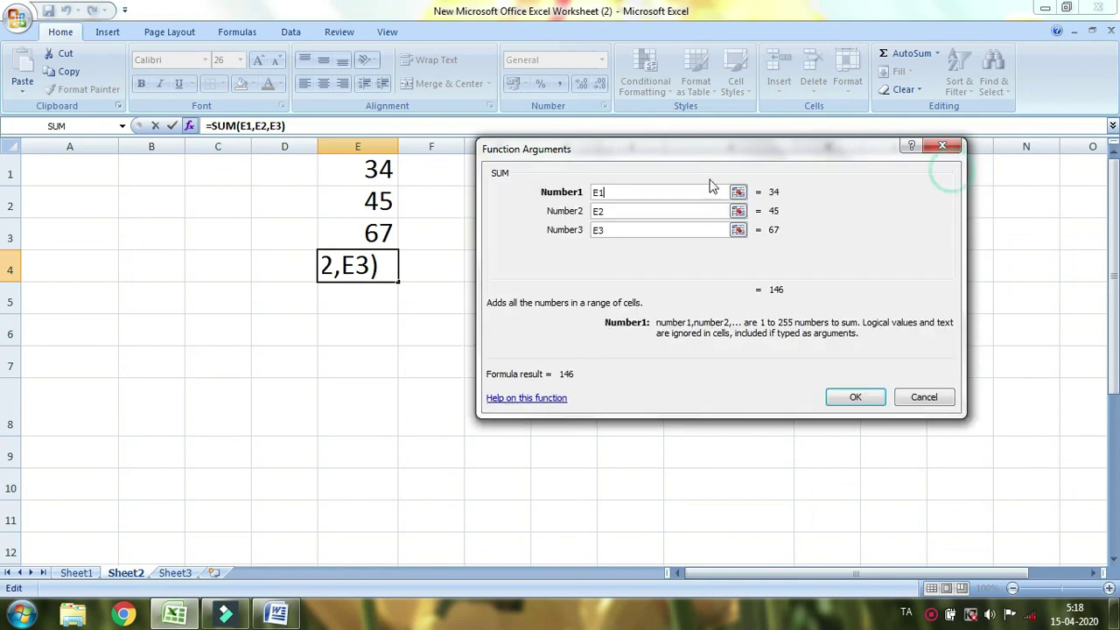
key(BackSpace)
key(BackSpace)
drag(361, 174, 353, 226)
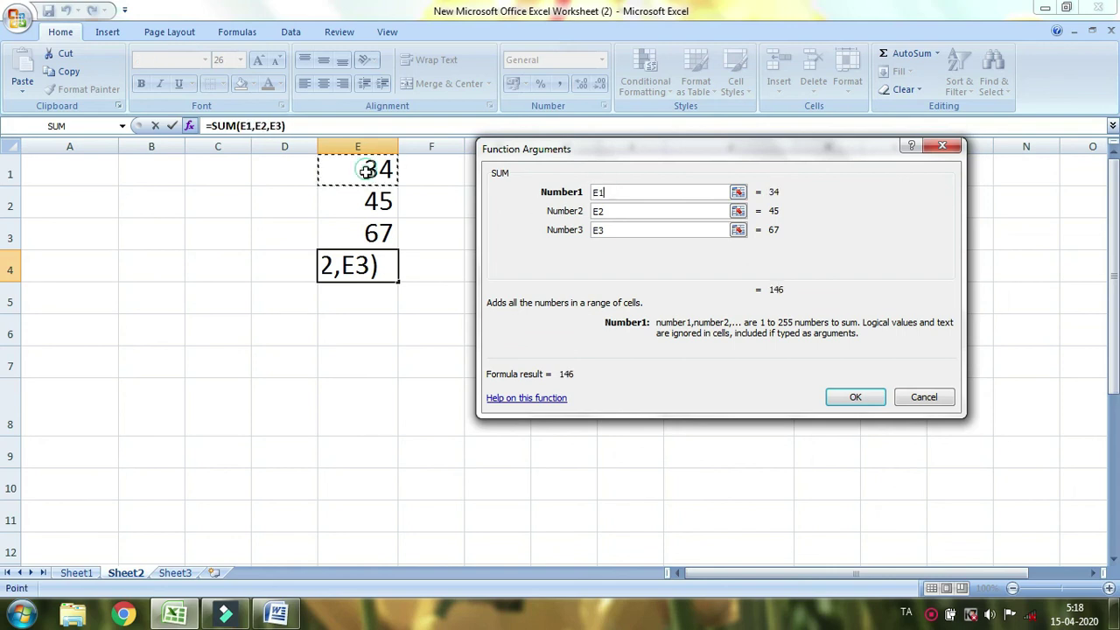
click(856, 398)
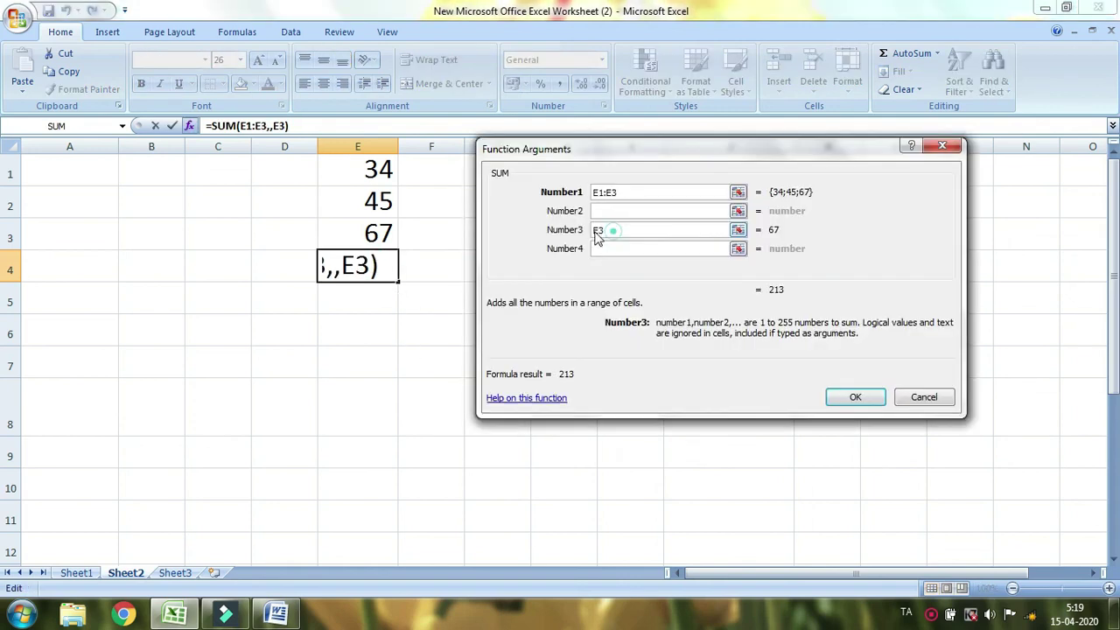
- Try removing the E3 argument, discard that edit, and start editing E4 afresh
double_click(598, 230)
key(BackSpace)
click(924, 398)
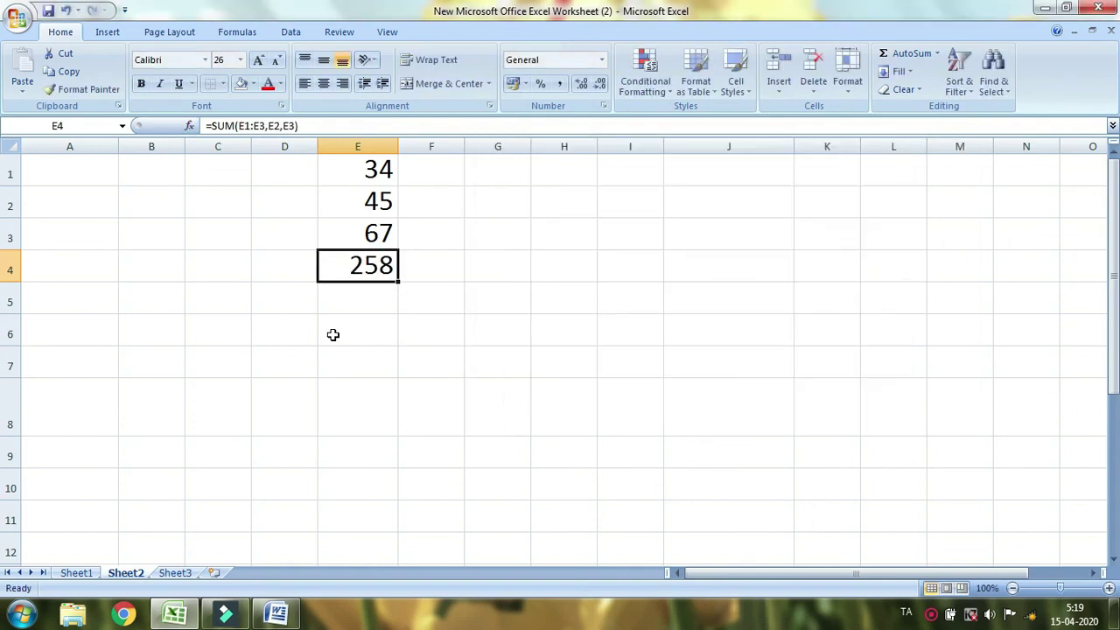
double_click(370, 271)
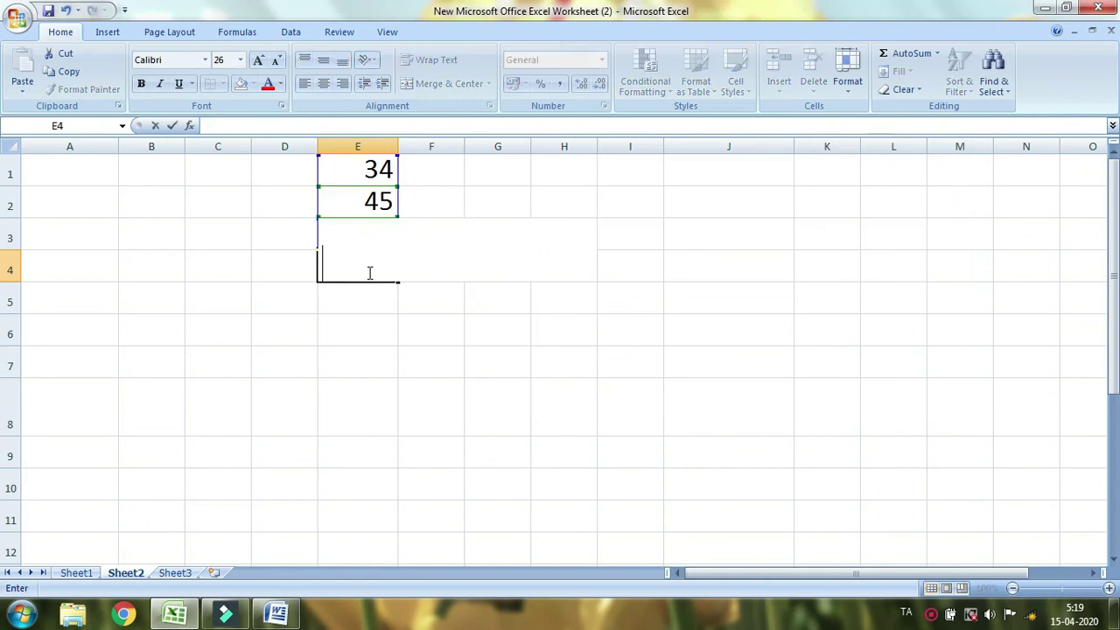
- Leave E4 empty and enter 78 in cell I1
click(440, 317)
click(373, 268)
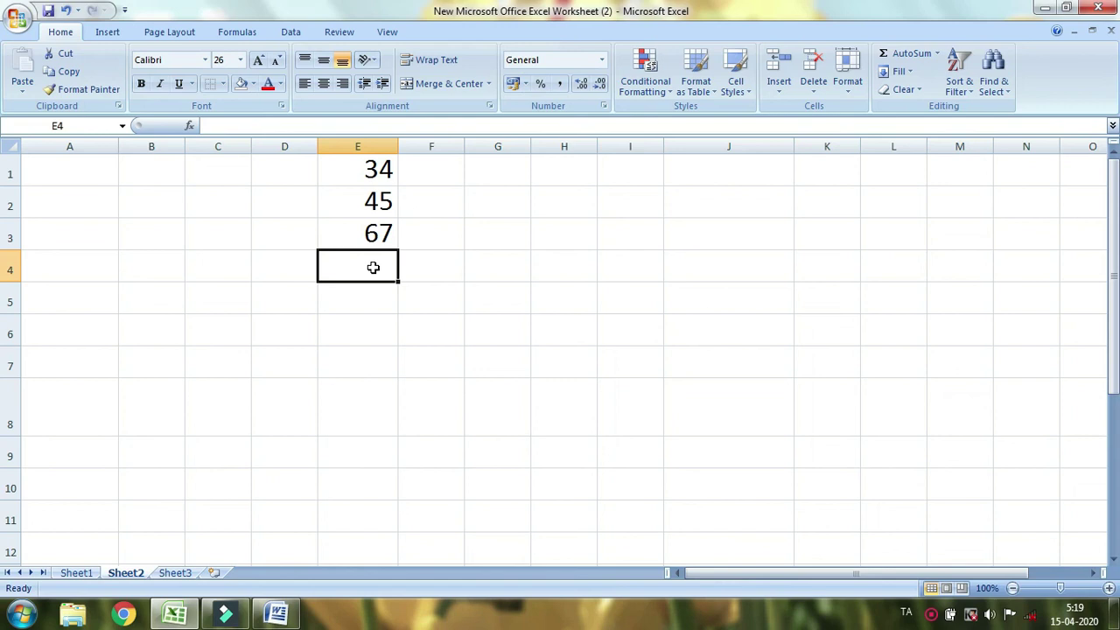
click(639, 166)
text(78)
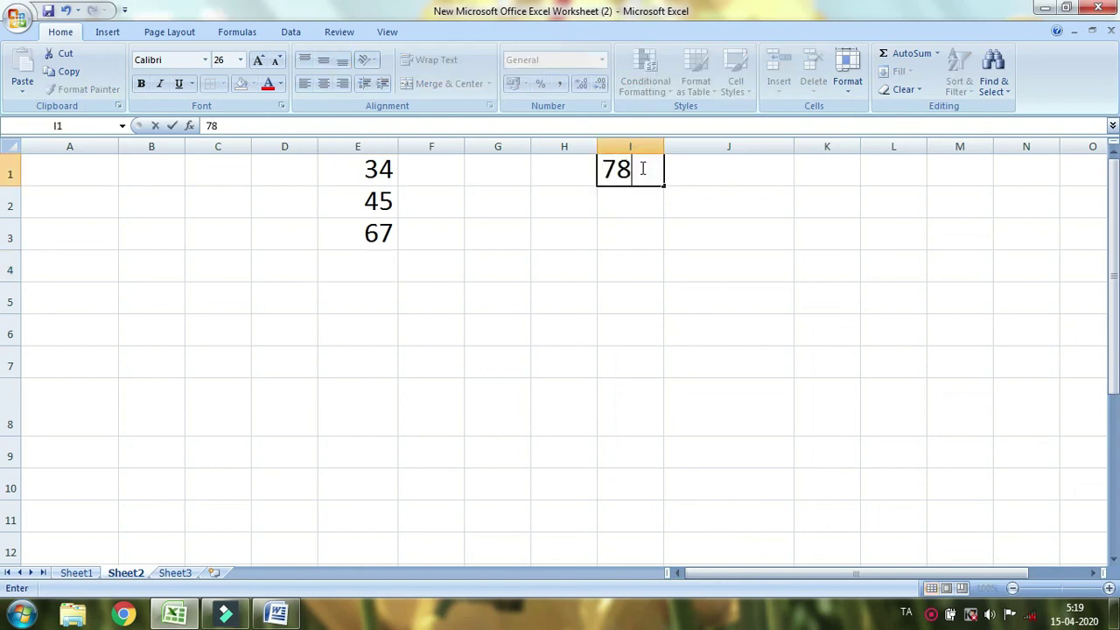
click(345, 275)
- Check the E1:E3 numbers, then begin a new formula with = in E4
drag(393, 163, 377, 230)
click(358, 268)
text(=)
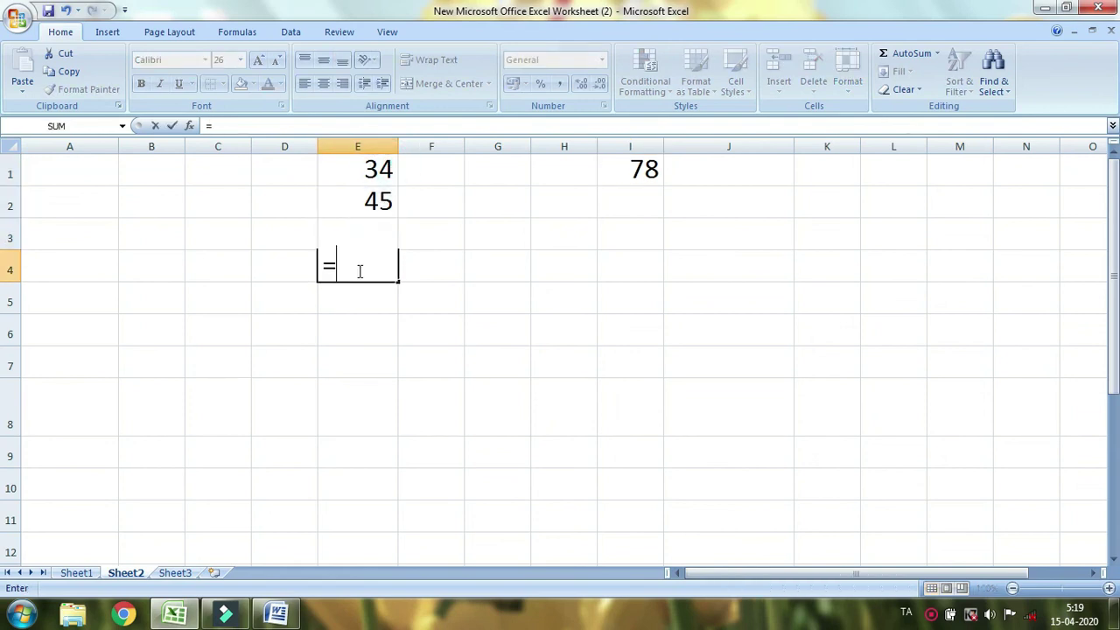
- Complete E4 as =SUM(E1:I1) using F8 to extend from E1 to I1
text(sum)
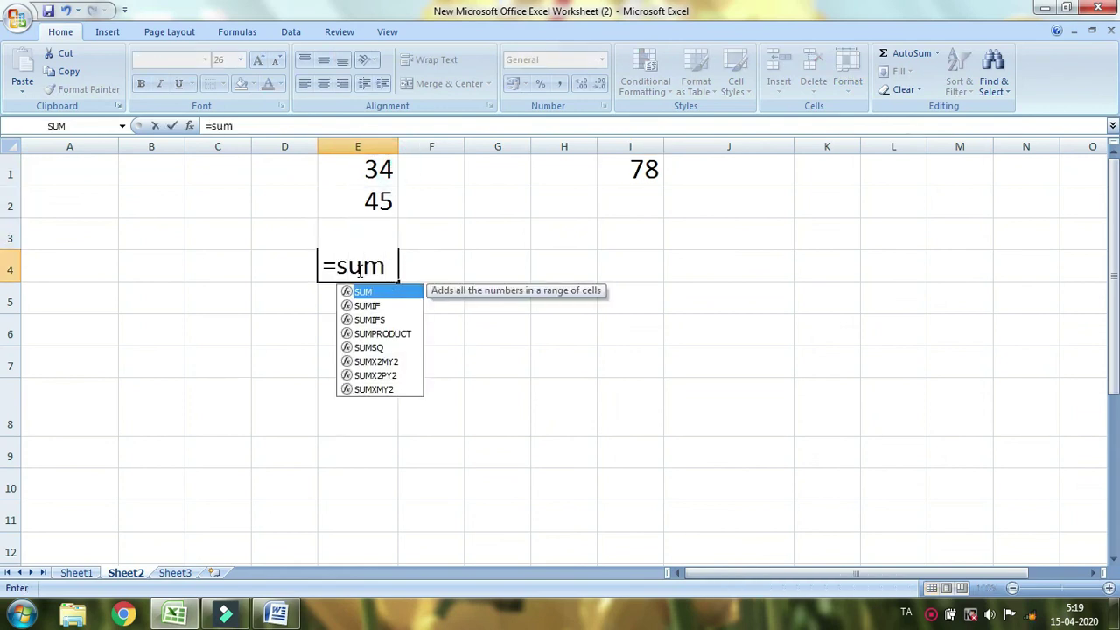
text(()
drag(357, 168, 353, 225)
click(356, 173)
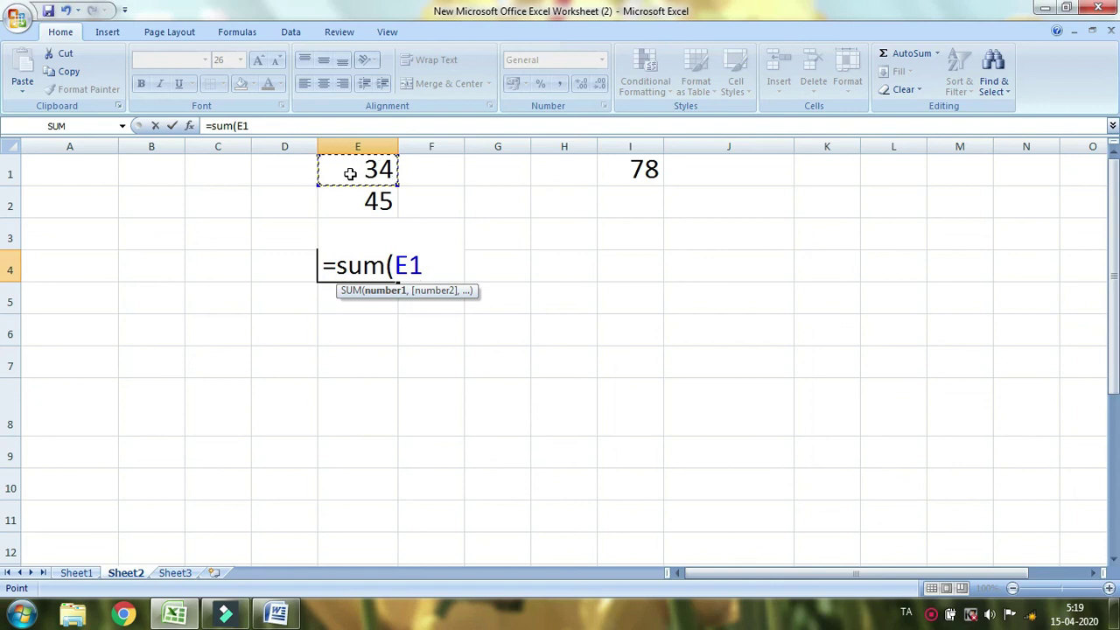
key(F8)
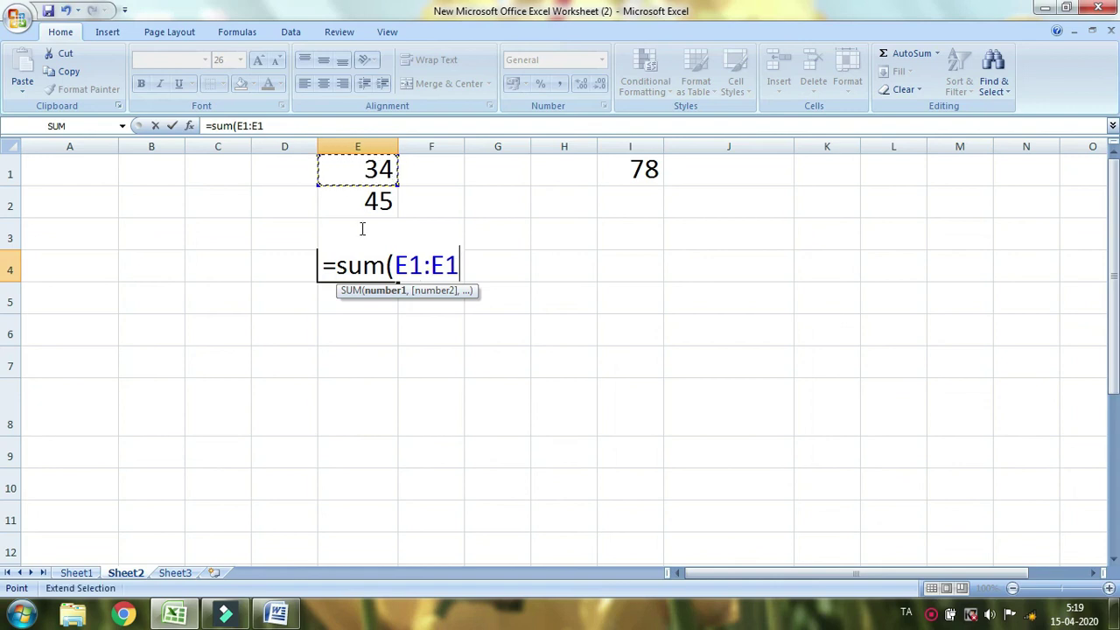
click(612, 170)
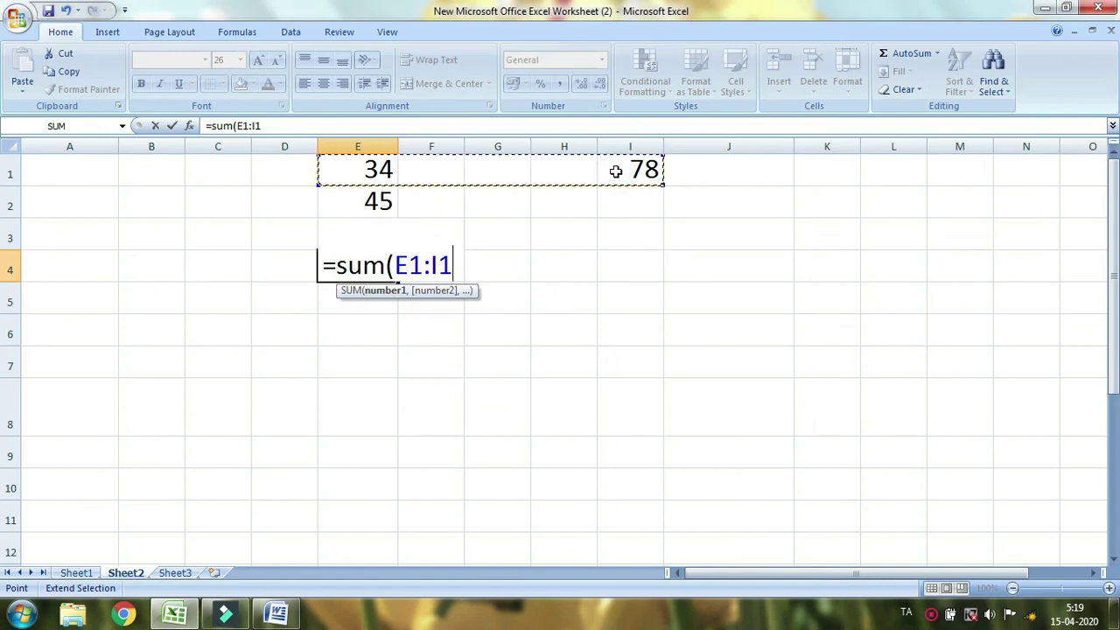
text())
key(Return)
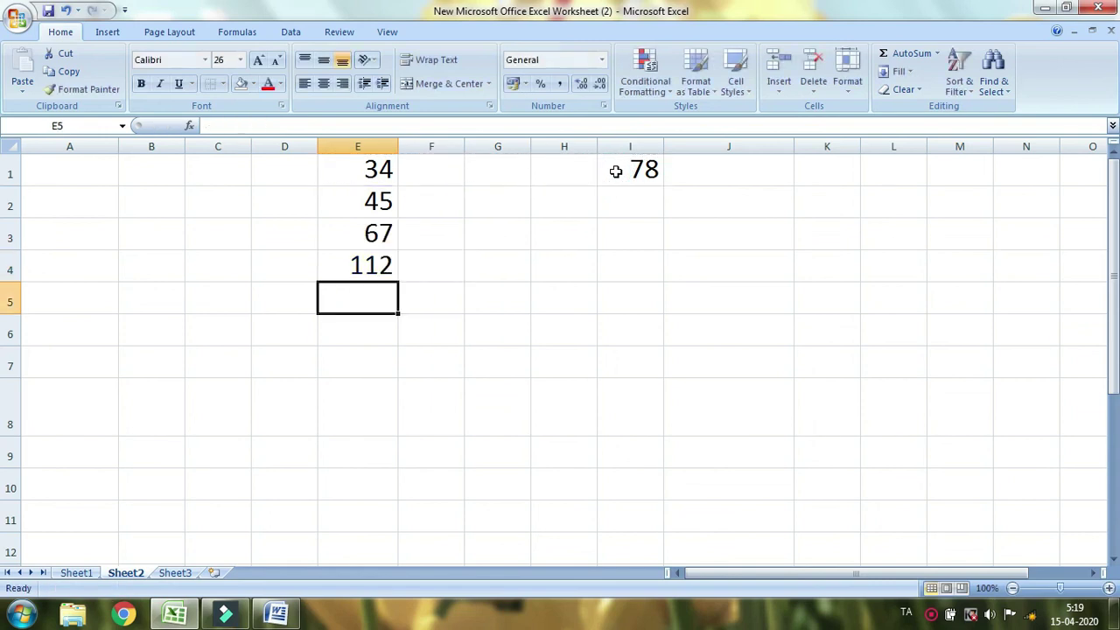
- Compare E4's total of 112 against the E1:E3 total of 146
click(374, 264)
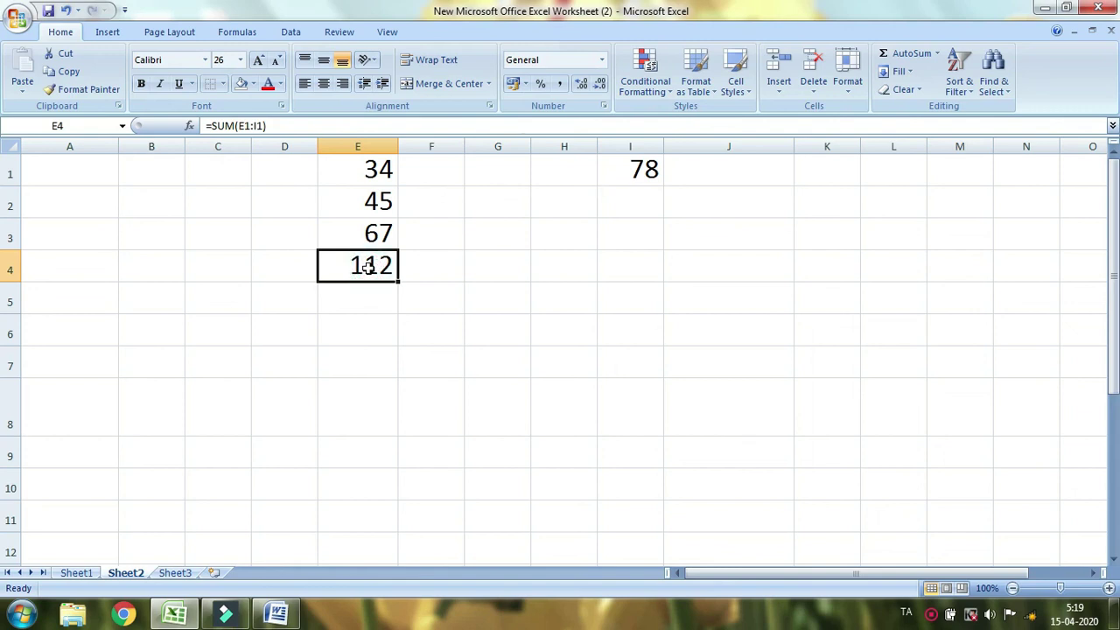
drag(359, 179, 368, 244)
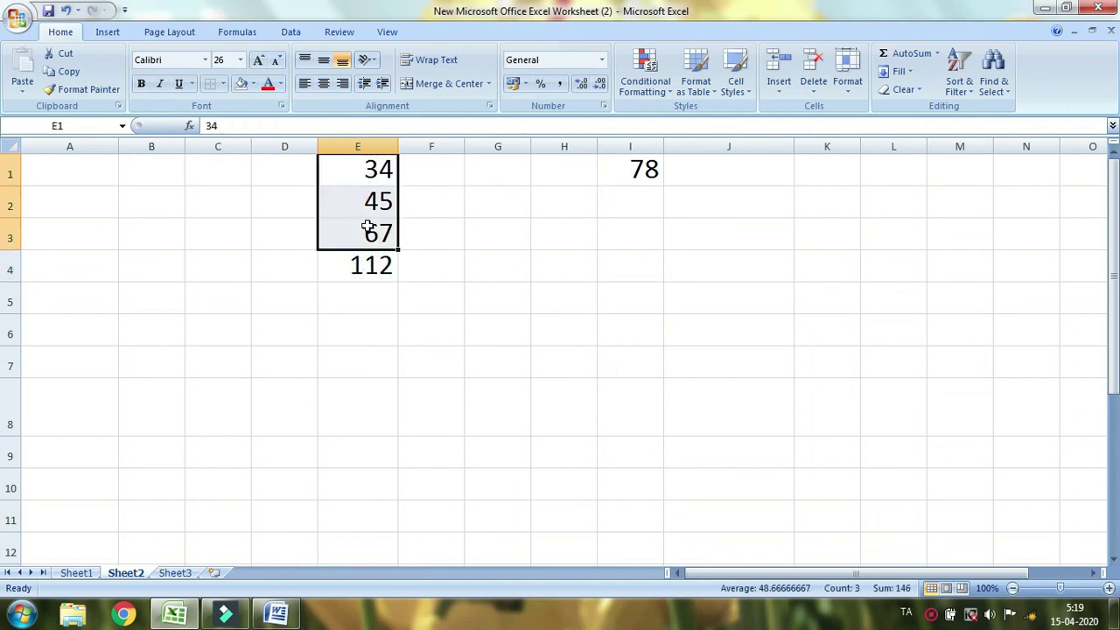
click(375, 265)
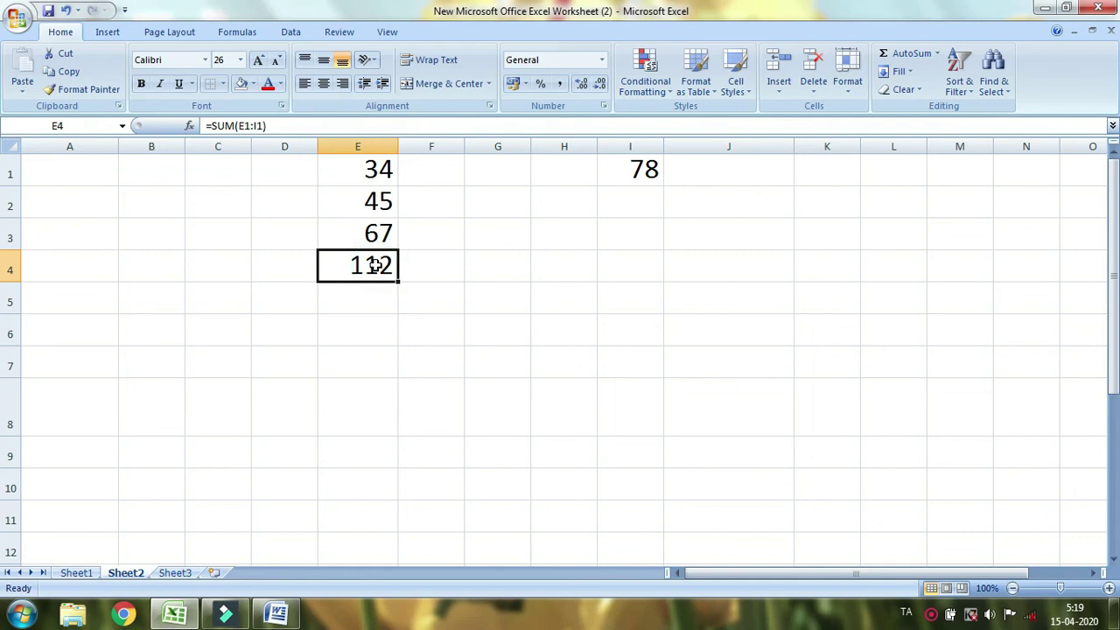
drag(366, 171, 375, 237)
click(364, 262)
drag(373, 163, 374, 229)
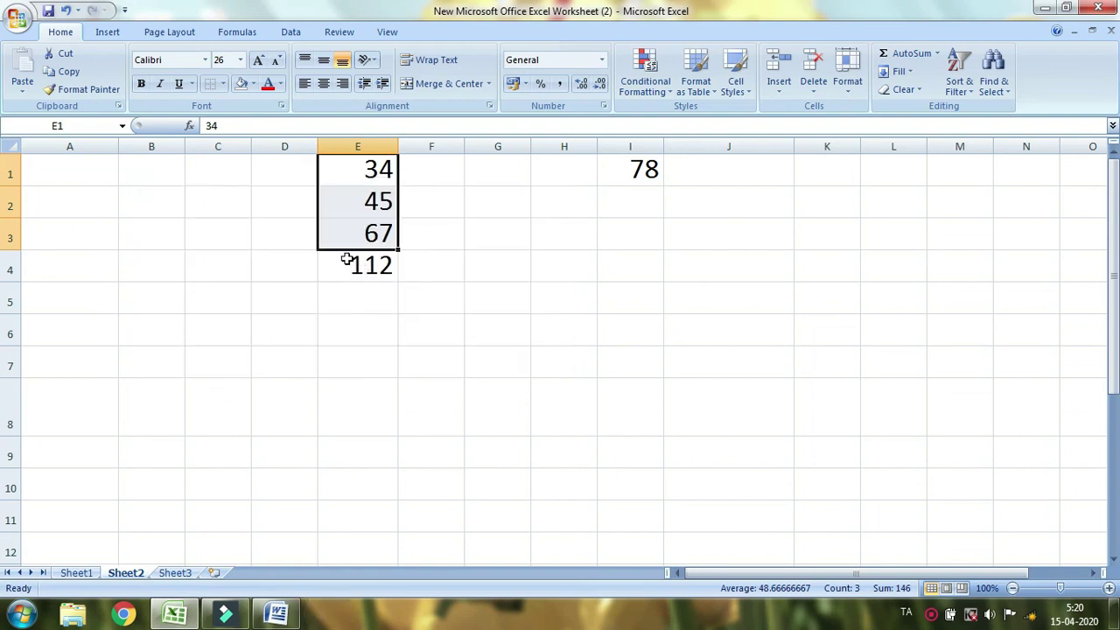
click(346, 260)
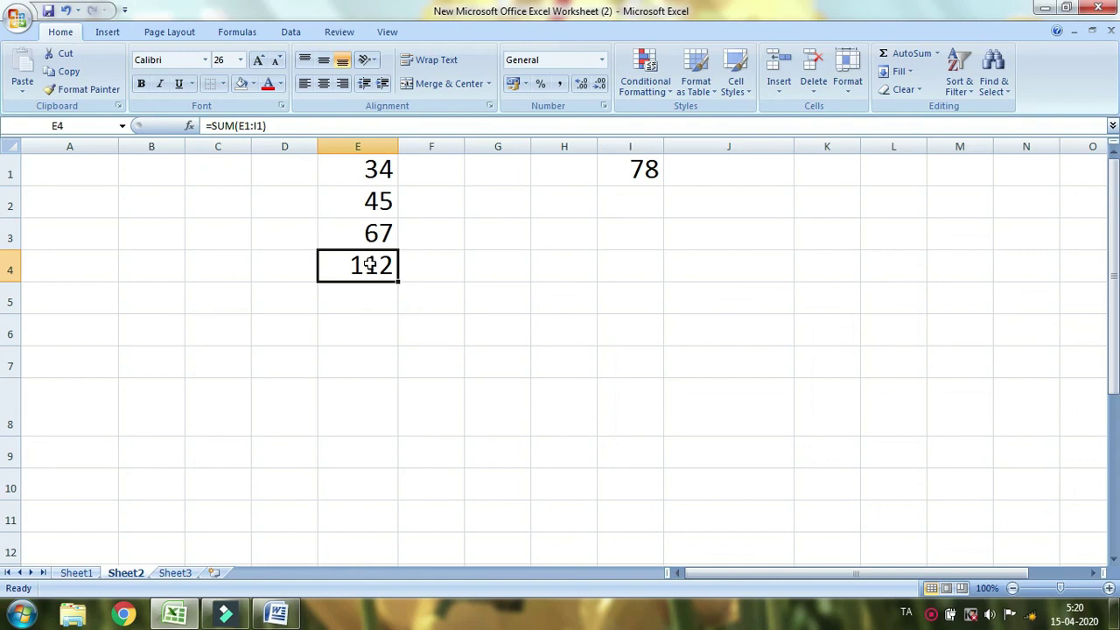
double_click(372, 264)
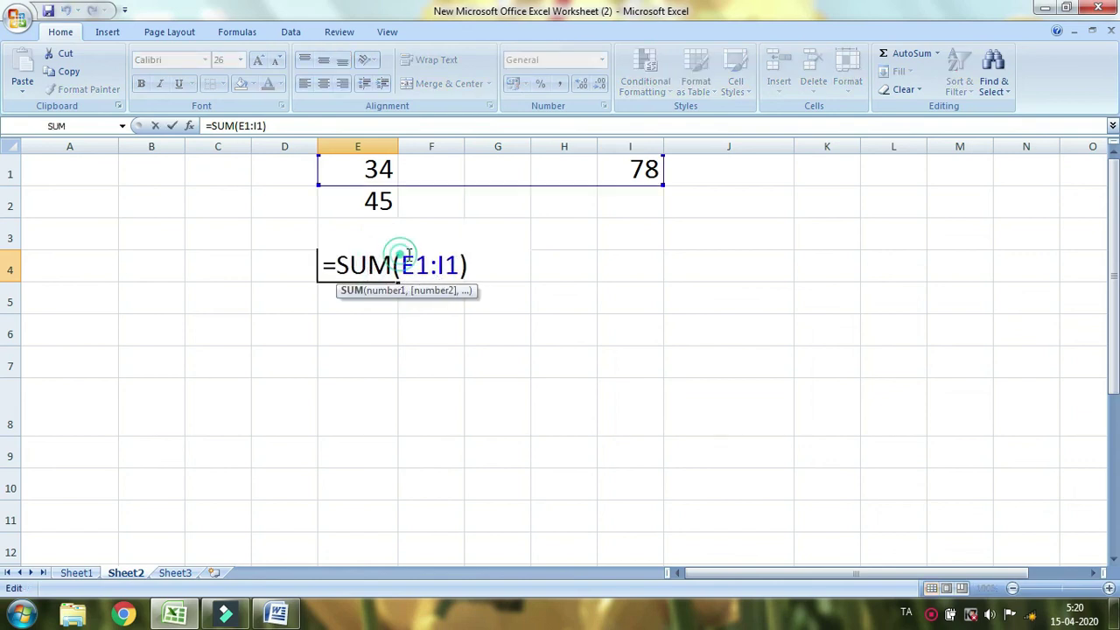
drag(402, 264, 460, 264)
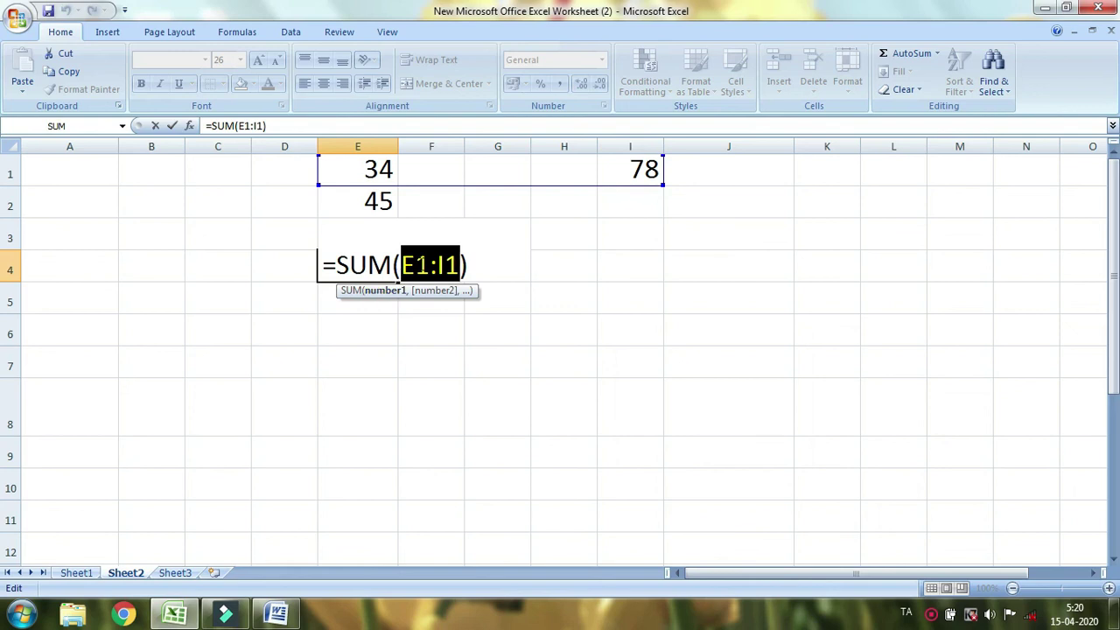
key(shift+Left)
key(shift+Left)
key(shift+Left)
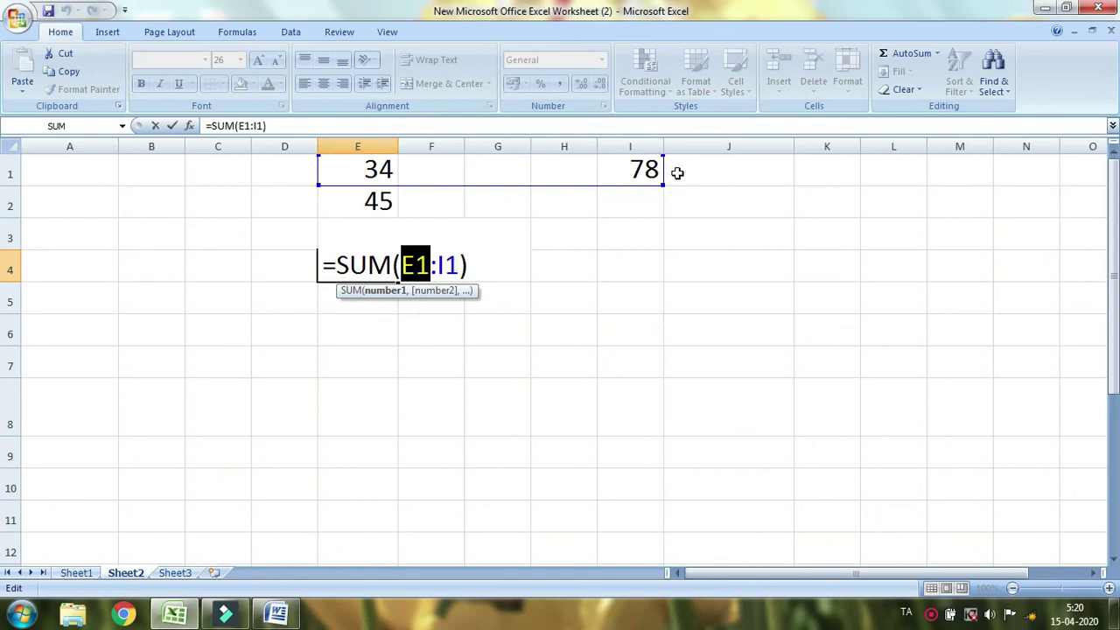
key(ctrl+Return)
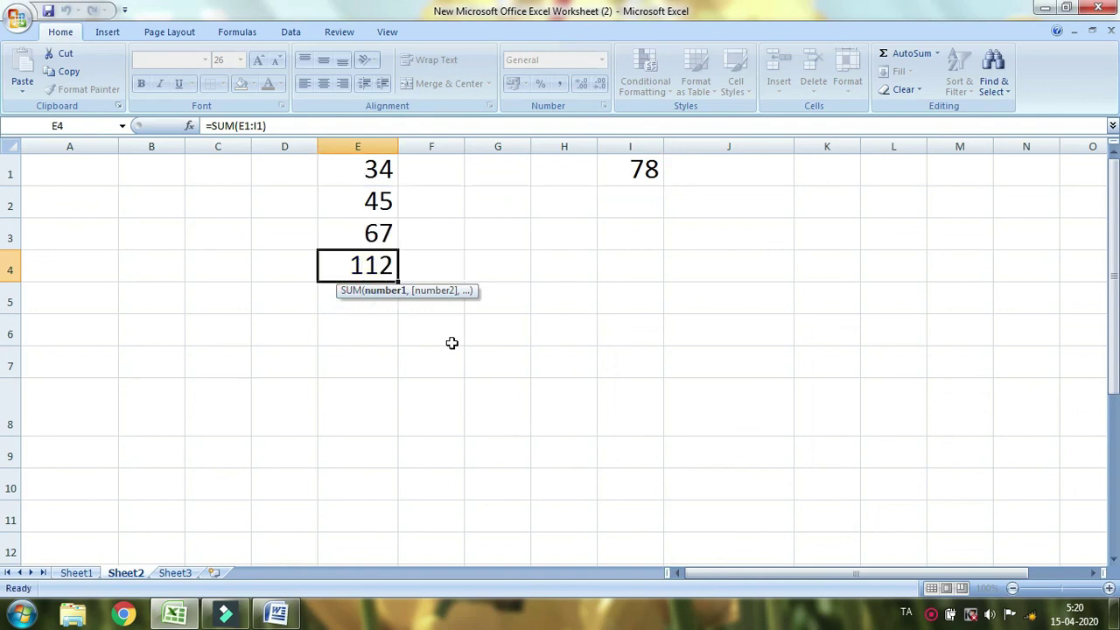